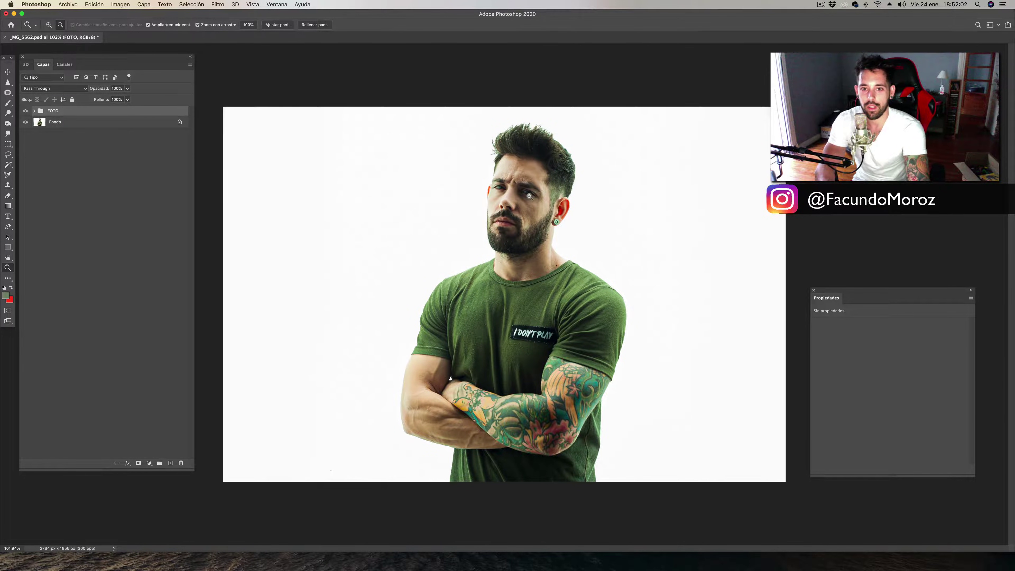
# Step: Zoom in on the portrait and preview Capa 1 inside the FOTO group by toggling its visibility
pyautogui.moveTo(535, 186)
pyautogui.mouseDown()
pyautogui.moveTo(546, 203)
pyautogui.moveTo(541, 164)
pyautogui.mouseUp()
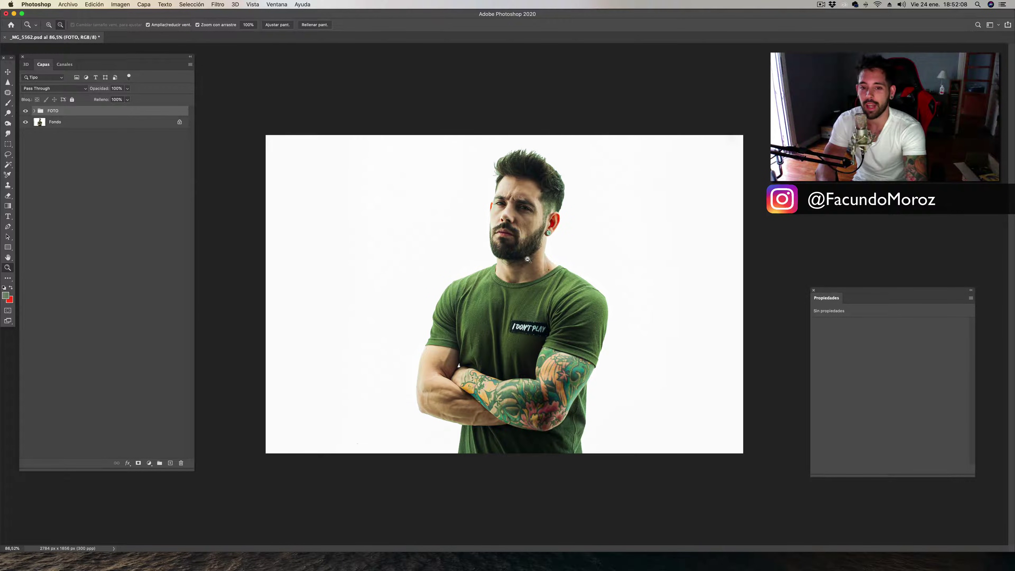
pyautogui.moveTo(528, 259); pyautogui.dragTo(557, 220)
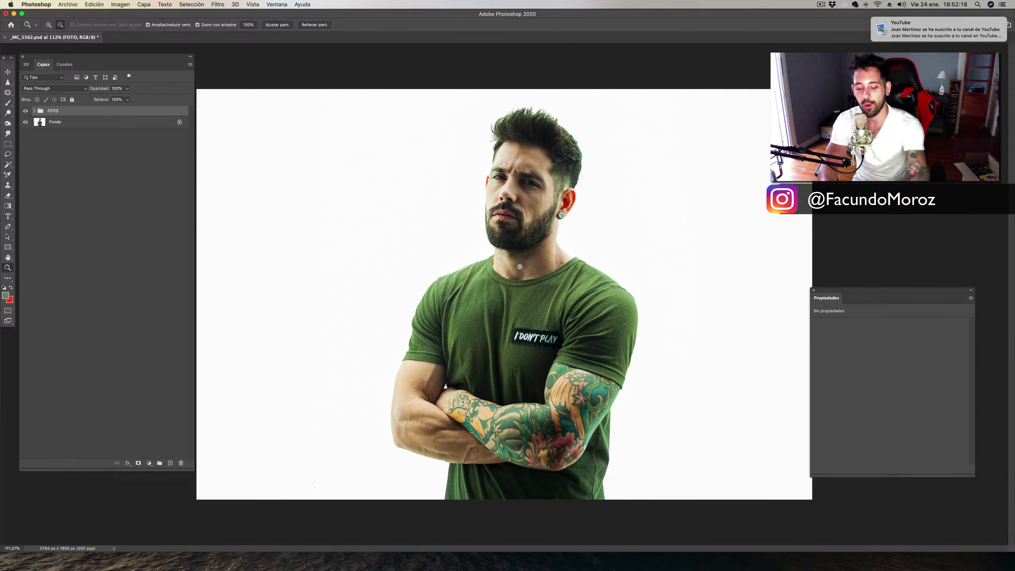
pyautogui.scroll(1, 518, 259)
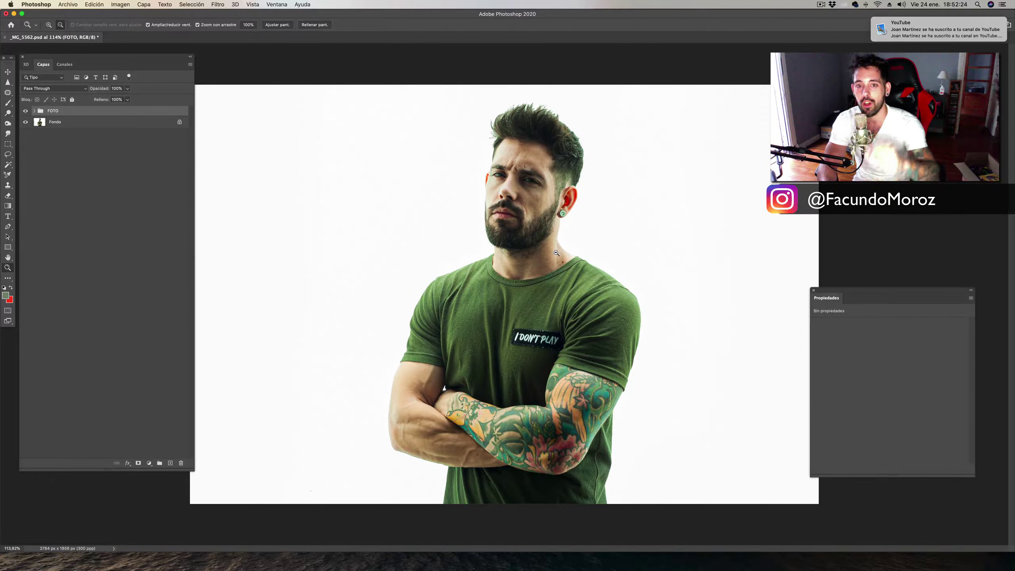
pyautogui.scroll(5, 594, 176)
pyautogui.scroll(5, 580, 168)
pyautogui.scroll(5, 563, 161)
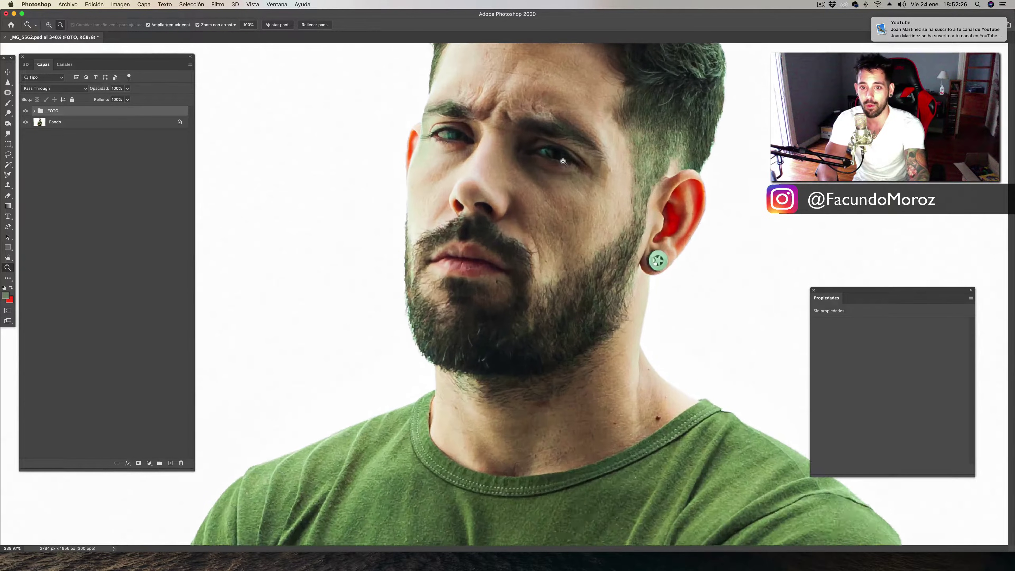
pyautogui.scroll(1, 555, 176)
pyautogui.scroll(1, 546, 196)
pyautogui.scroll(1, 537, 212)
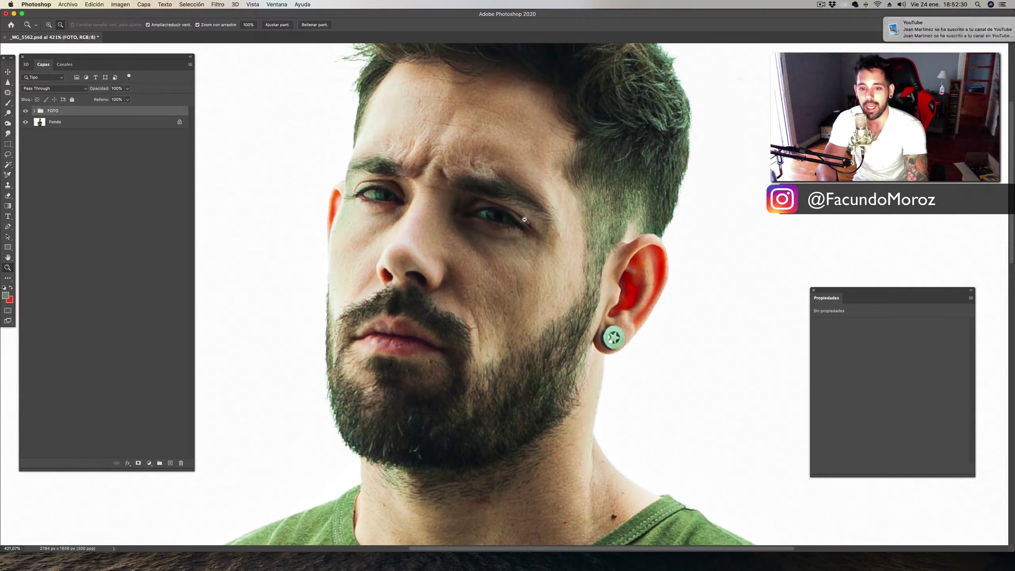
pyautogui.scroll(-2, 542, 233)
pyautogui.scroll(-2, 542, 234)
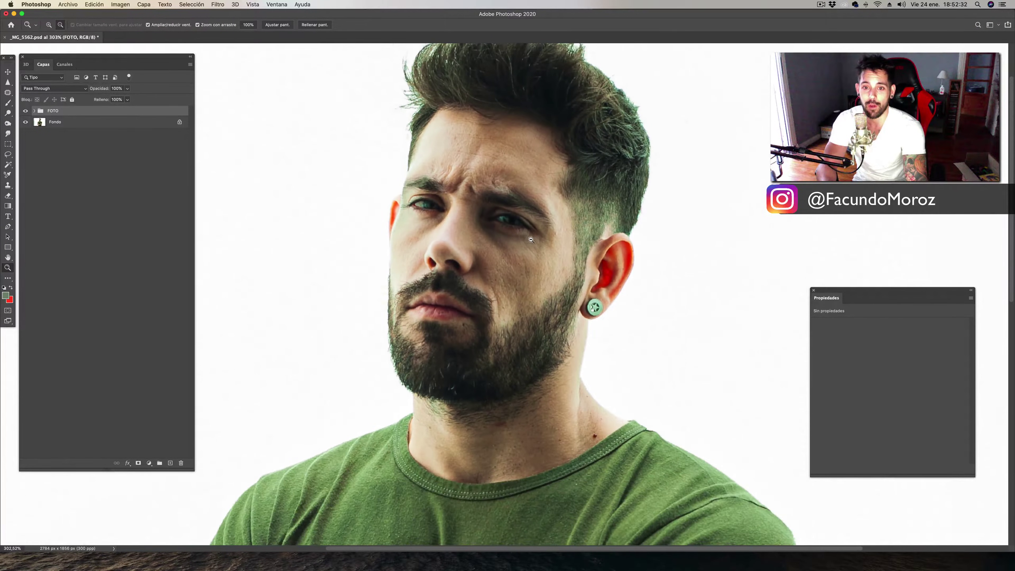
pyautogui.scroll(-1, 541, 236)
pyautogui.scroll(-2, 542, 237)
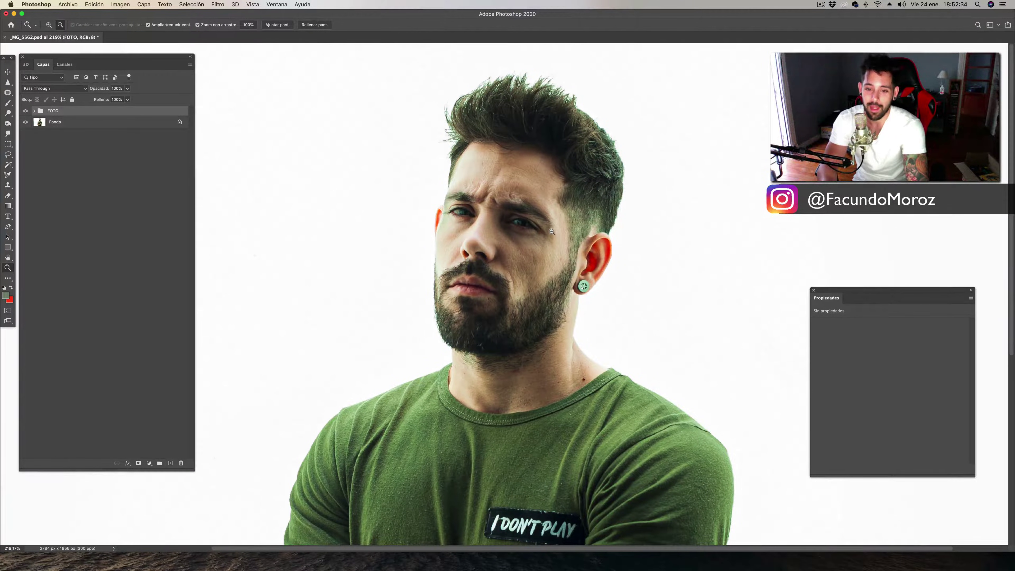
pyautogui.scroll(-1, 545, 244)
pyautogui.moveTo(558, 256); pyautogui.dragTo(551, 236)
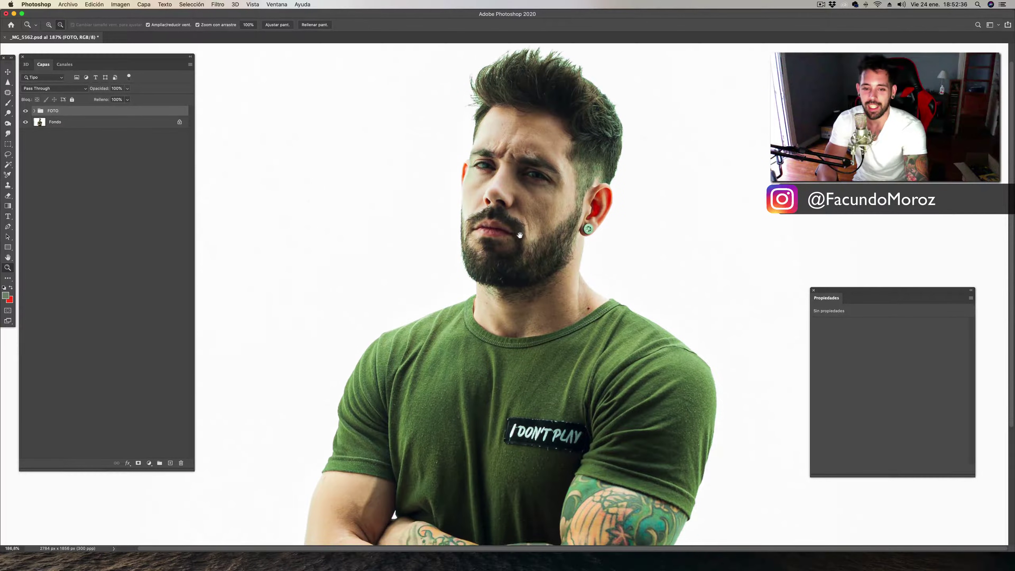
pyautogui.scroll(-1, 551, 235)
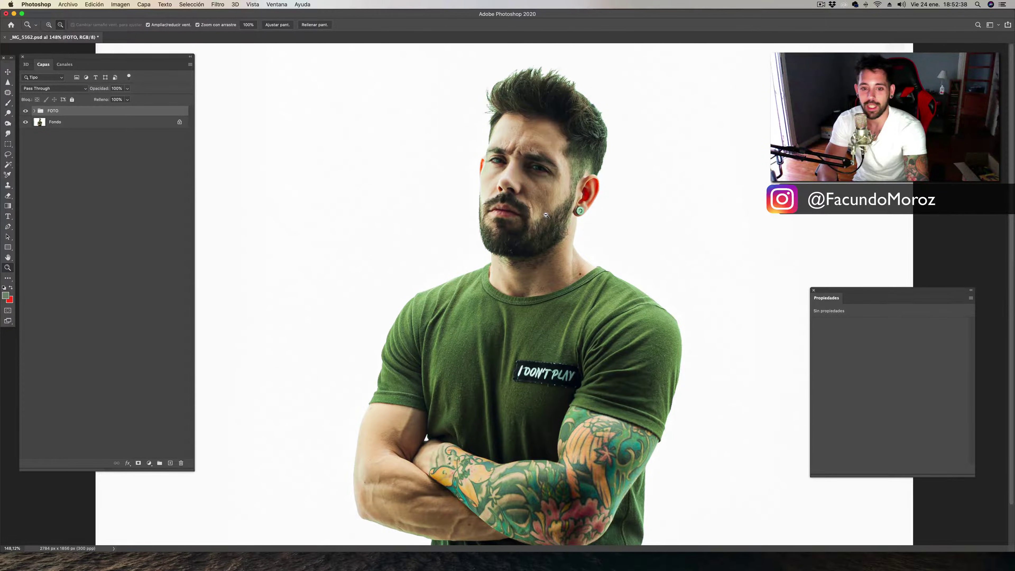
pyautogui.scroll(-1, 558, 249)
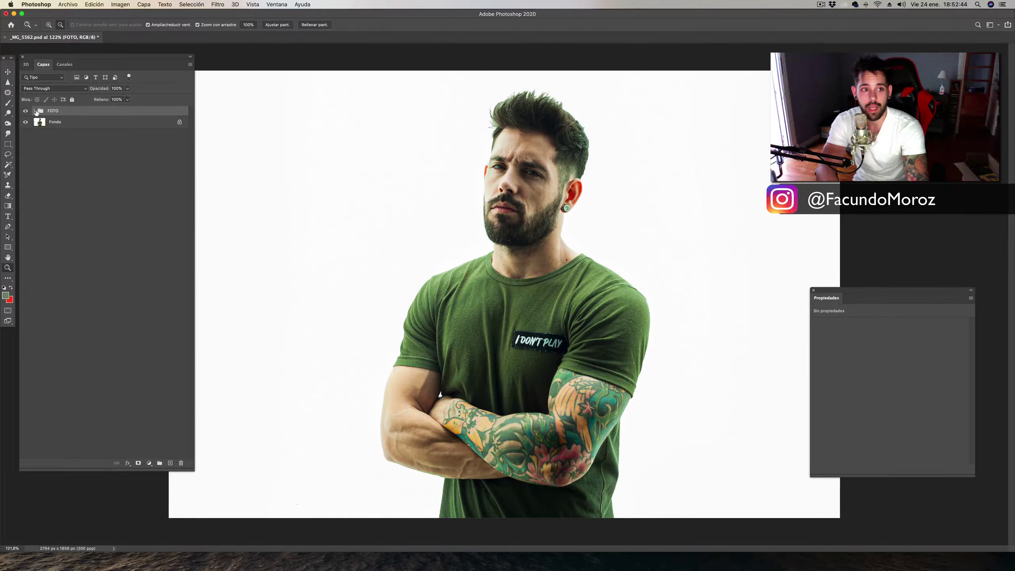
pyautogui.click(34, 111)
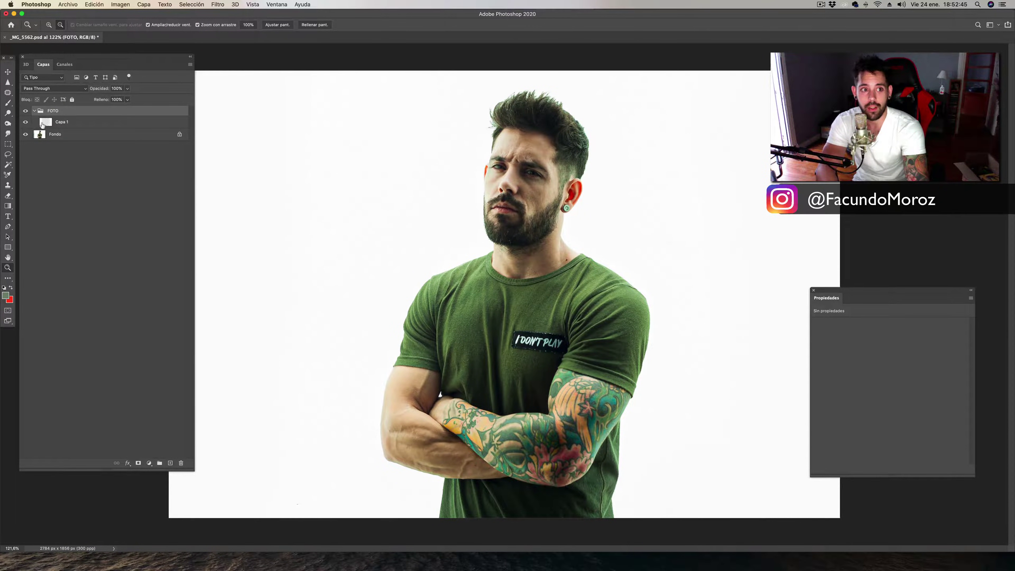
pyautogui.click(26, 123)
pyautogui.click(26, 123)
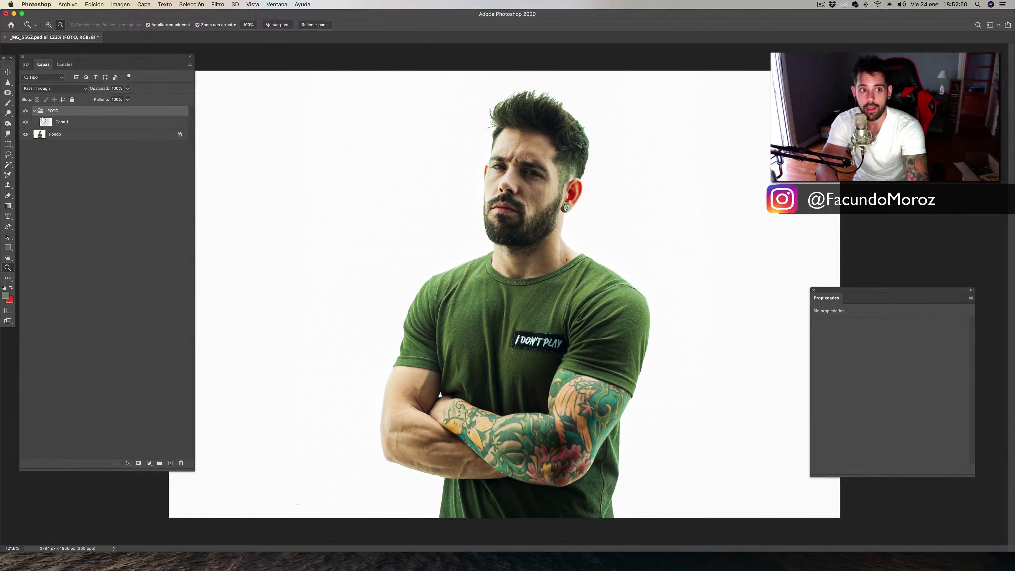
pyautogui.click(35, 111)
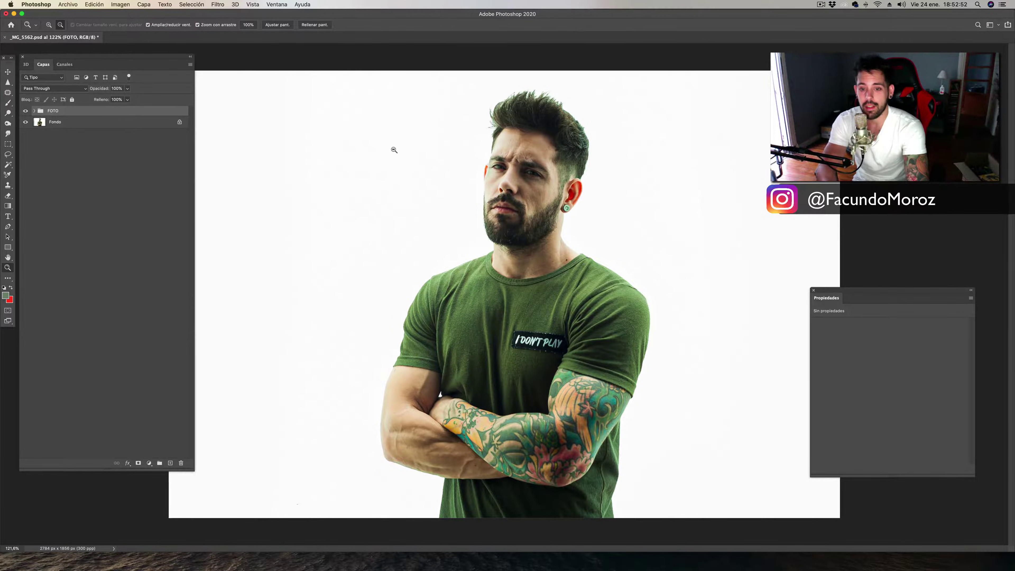
# Step: Zoom and pan around the man's face, beard, shirt and tattooed arms to inspect them
pyautogui.moveTo(546, 162); pyautogui.dragTo(585, 183)
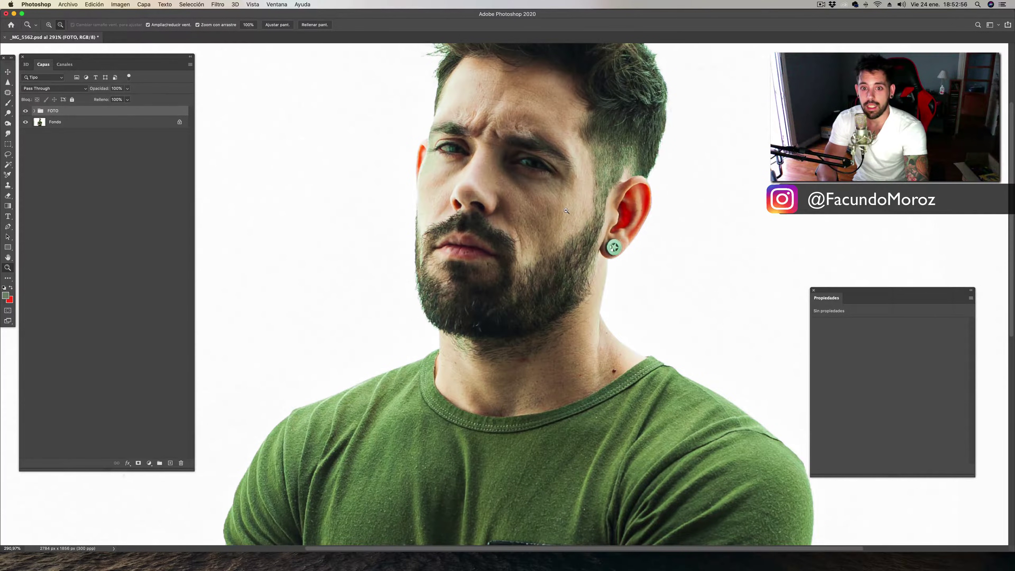
pyautogui.moveTo(600, 176); pyautogui.dragTo(555, 213)
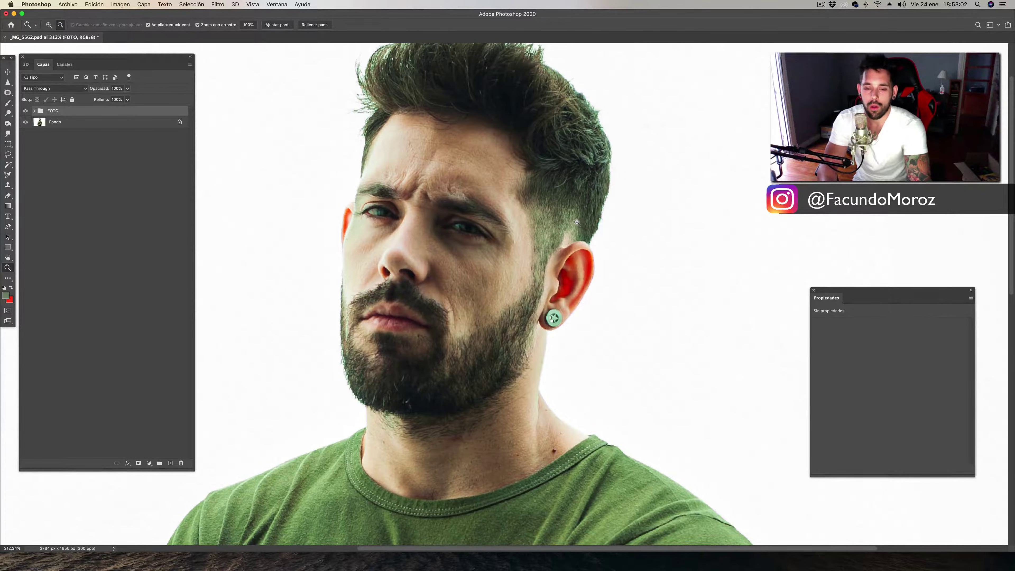
pyautogui.moveTo(571, 223); pyautogui.dragTo(542, 224)
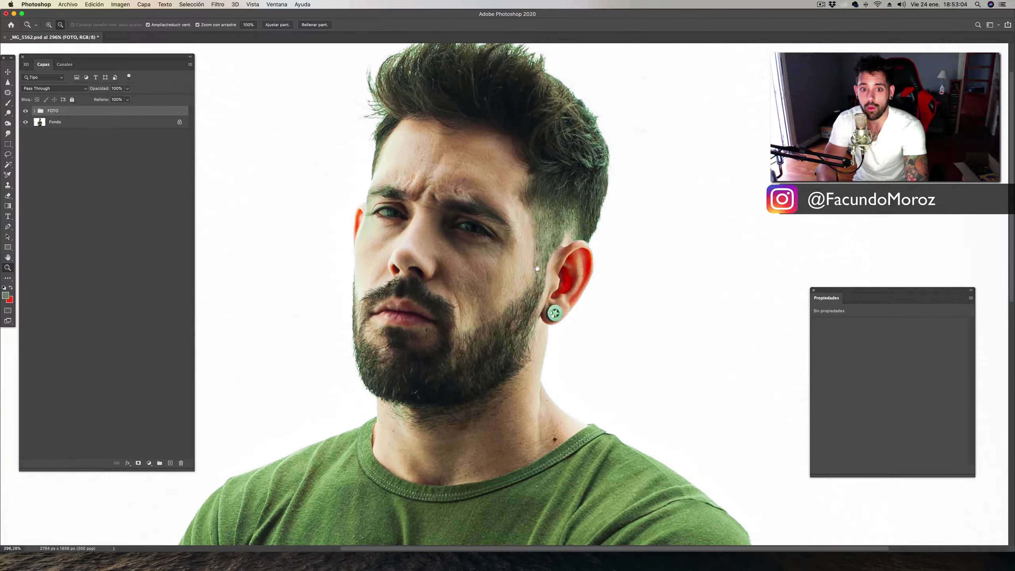
pyautogui.scroll(-2, 542, 224)
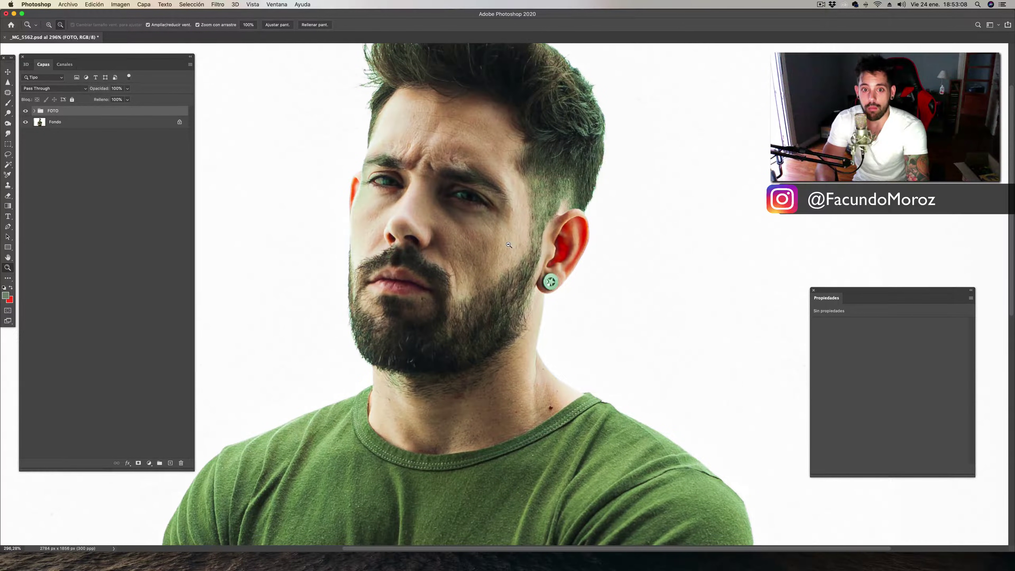
pyautogui.moveTo(457, 294); pyautogui.dragTo(502, 299)
pyautogui.scroll(2, 502, 299)
pyautogui.scroll(1, 512, 290)
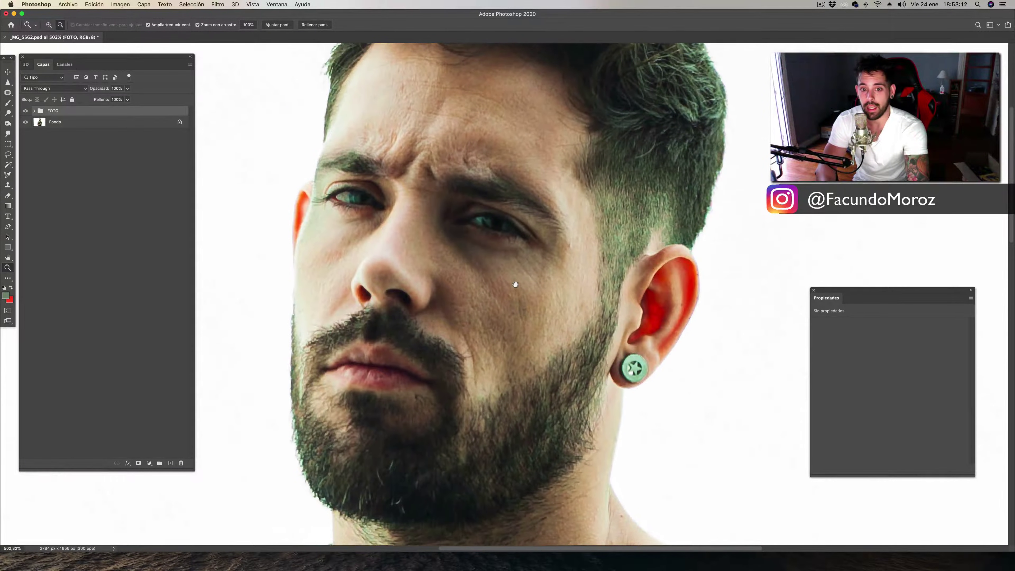
pyautogui.scroll(1, 516, 280)
pyautogui.scroll(1, 518, 281)
pyautogui.scroll(-2, 502, 291)
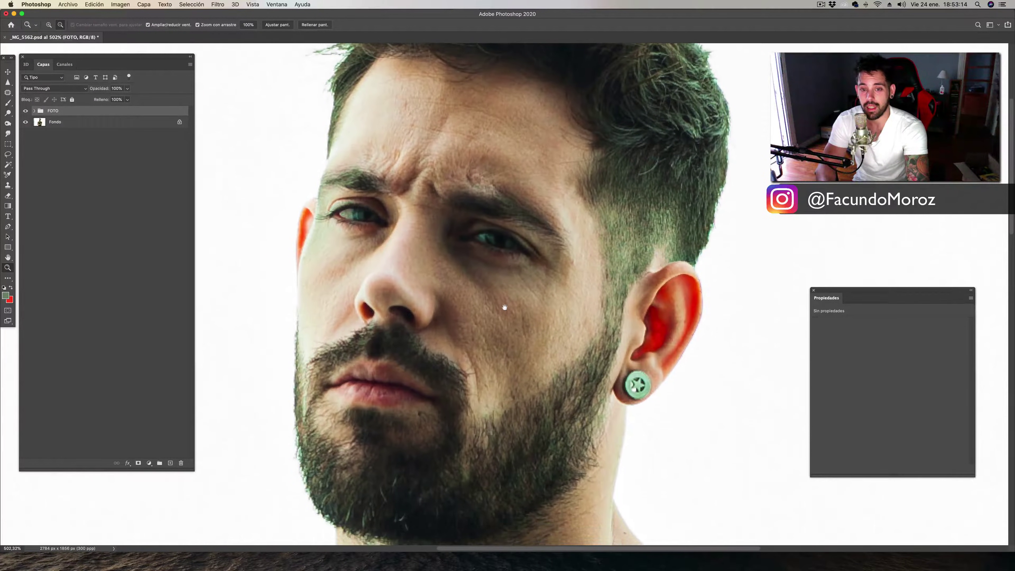
pyautogui.scroll(-2, 496, 295)
pyautogui.scroll(1, 510, 274)
pyautogui.scroll(-2, 515, 295)
pyautogui.scroll(-2, 512, 292)
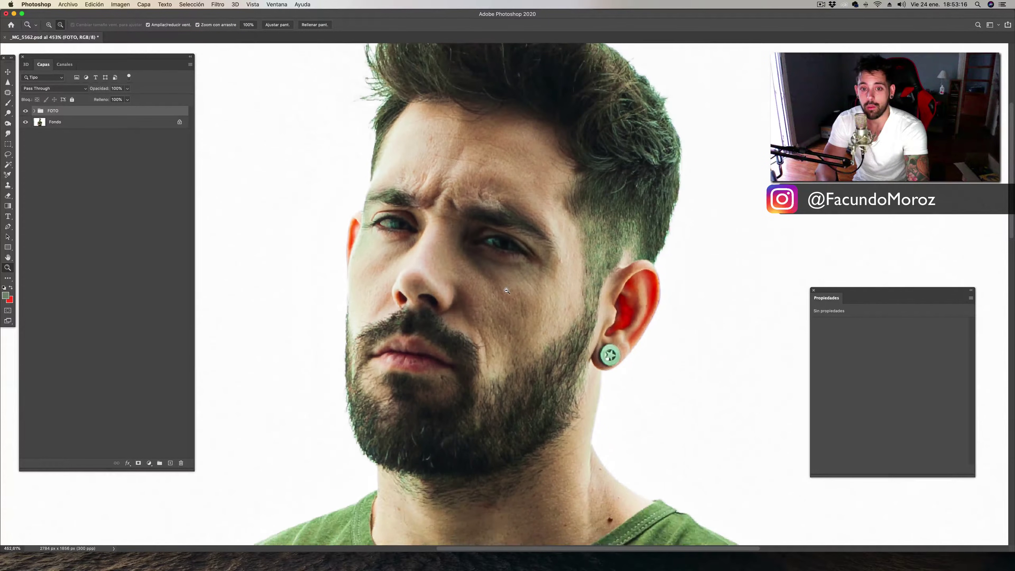
pyautogui.scroll(-2, 506, 286)
pyautogui.scroll(-2, 503, 283)
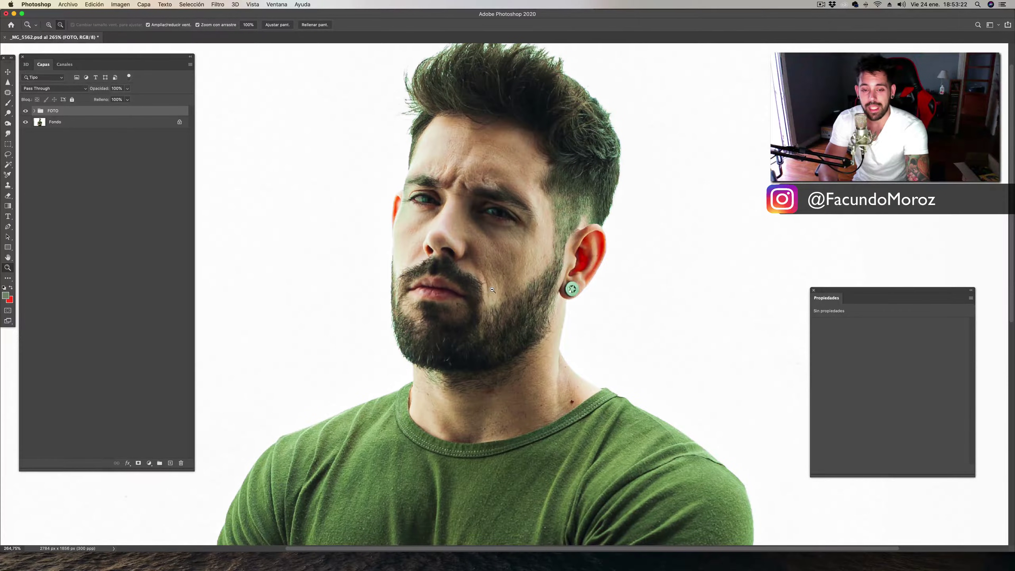
pyautogui.moveTo(503, 275); pyautogui.dragTo(492, 275)
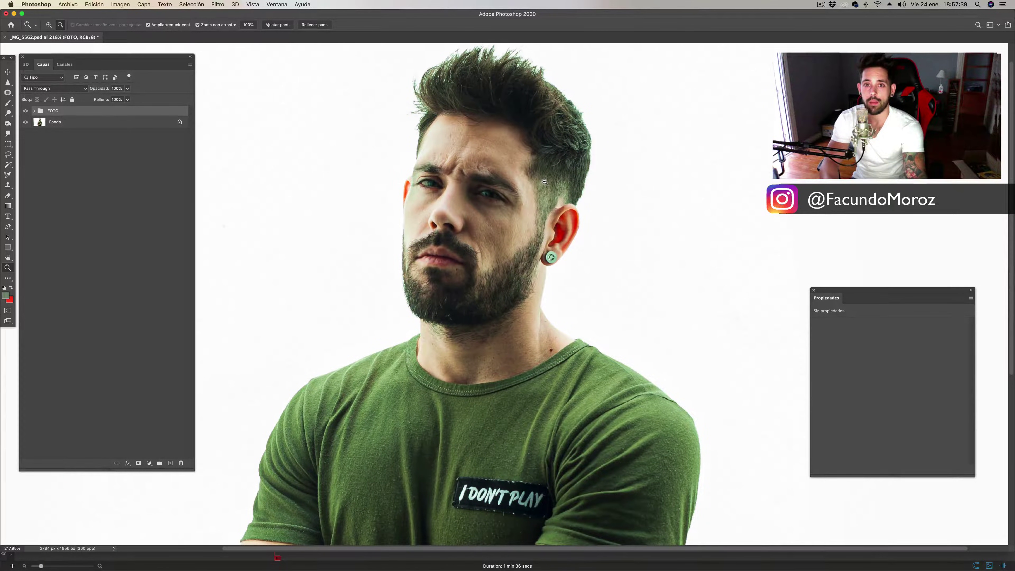
pyautogui.moveTo(551, 187); pyautogui.dragTo(400, 208)
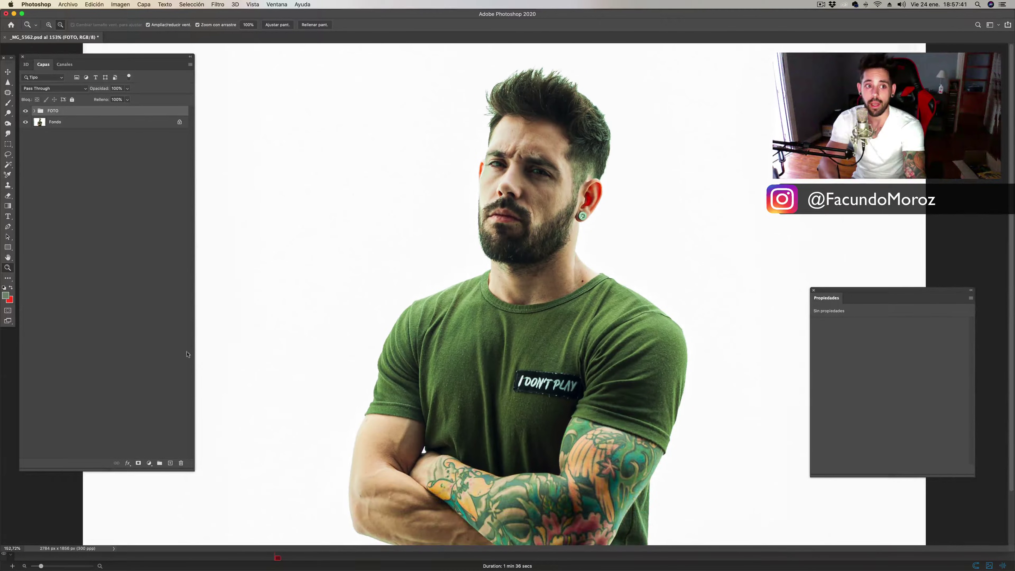
# Step: Add a new layer, Capa 2, above the FOTO group, fill it white, and pick the Brush
pyautogui.click(170, 464)
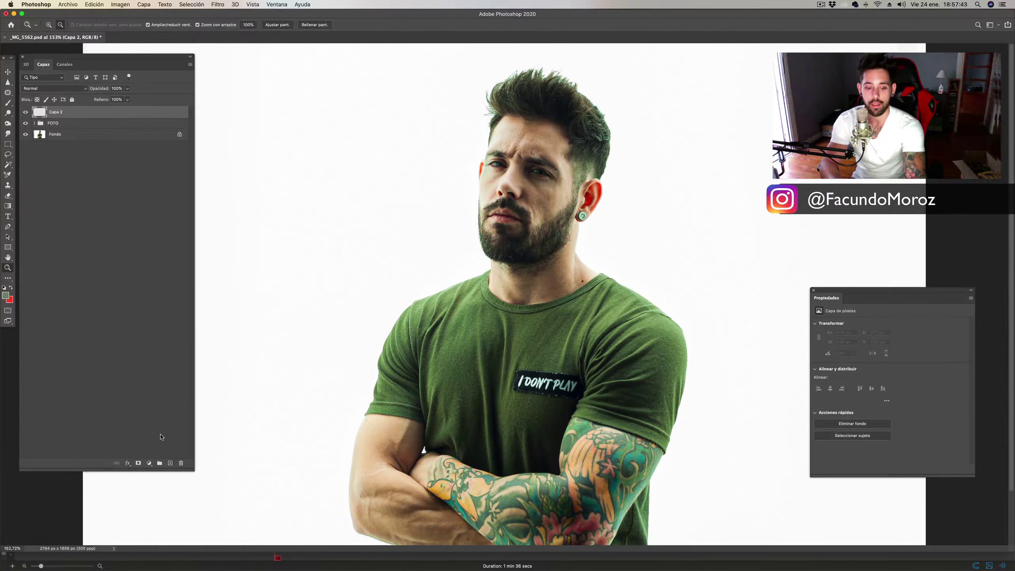
pyautogui.press('d')
pyautogui.press('super+BackSpace')
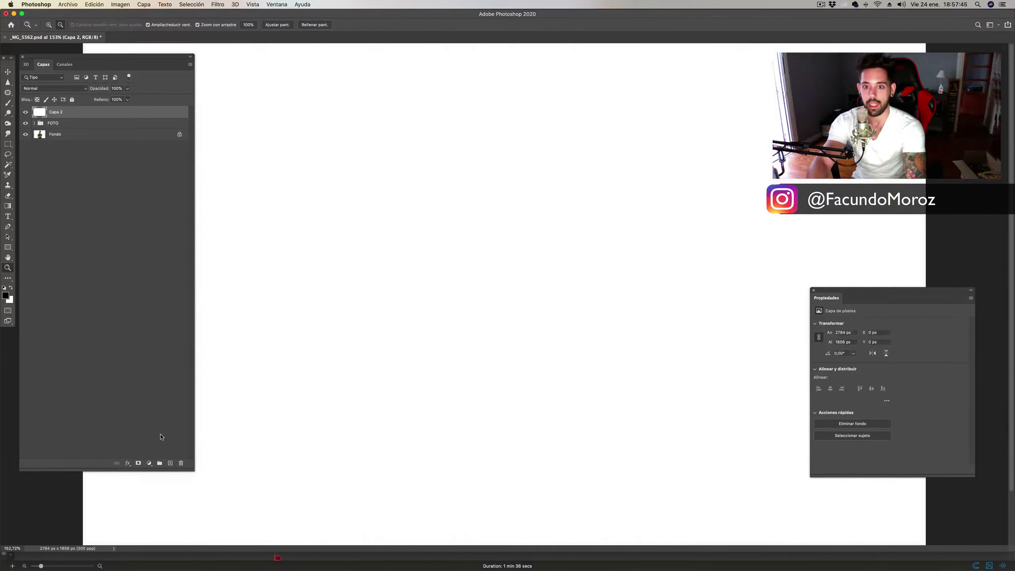
pyautogui.moveTo(560, 248); pyautogui.dragTo(530, 233)
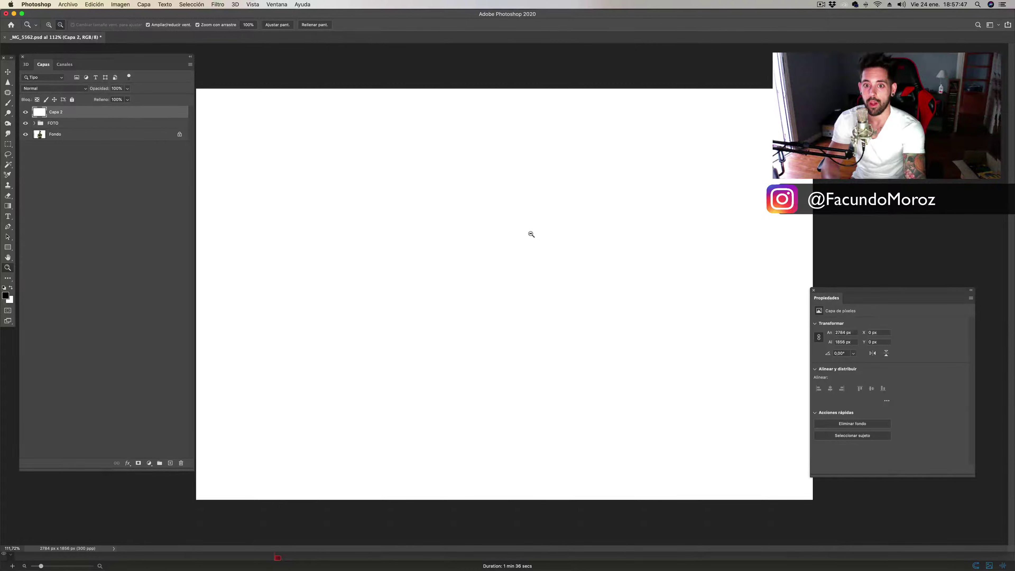
pyautogui.press('b')
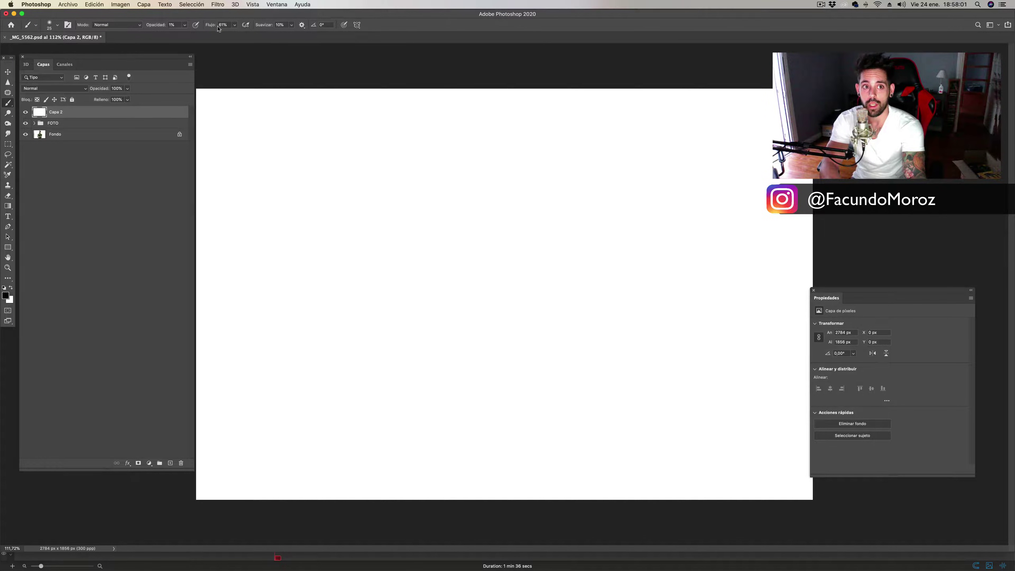
# Step: Set brush opacity to 100% and choose the hard round pressure-sensitive brush preset
pyautogui.click(235, 26)
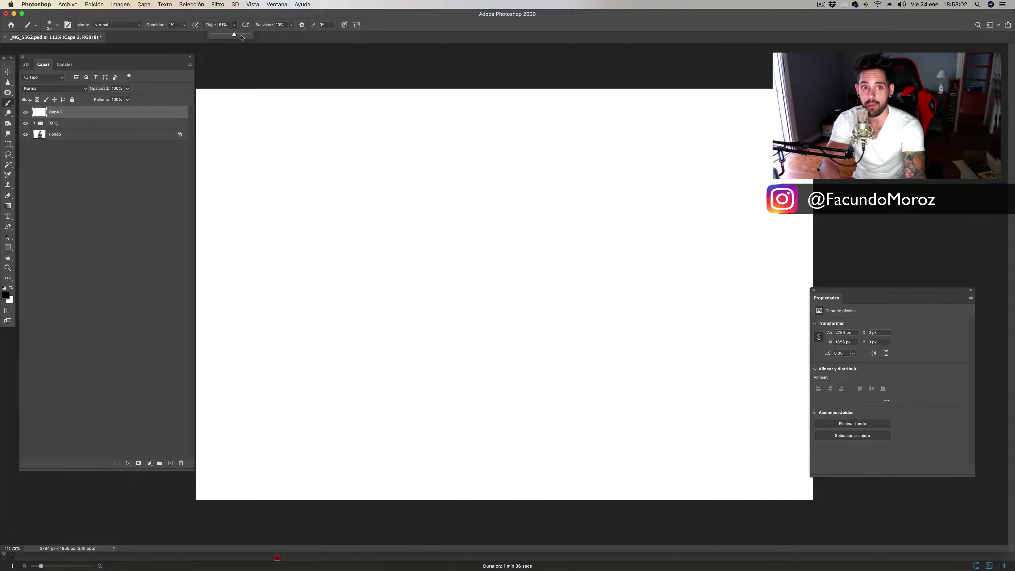
pyautogui.click(186, 26)
pyautogui.moveTo(252, 37); pyautogui.dragTo(231, 36)
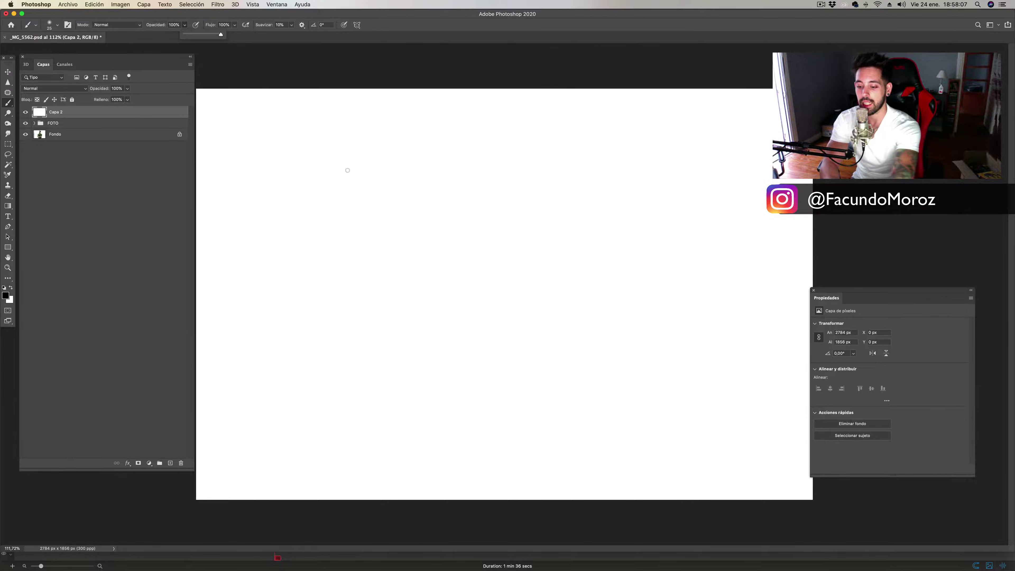
pyautogui.rightClick(336, 163)
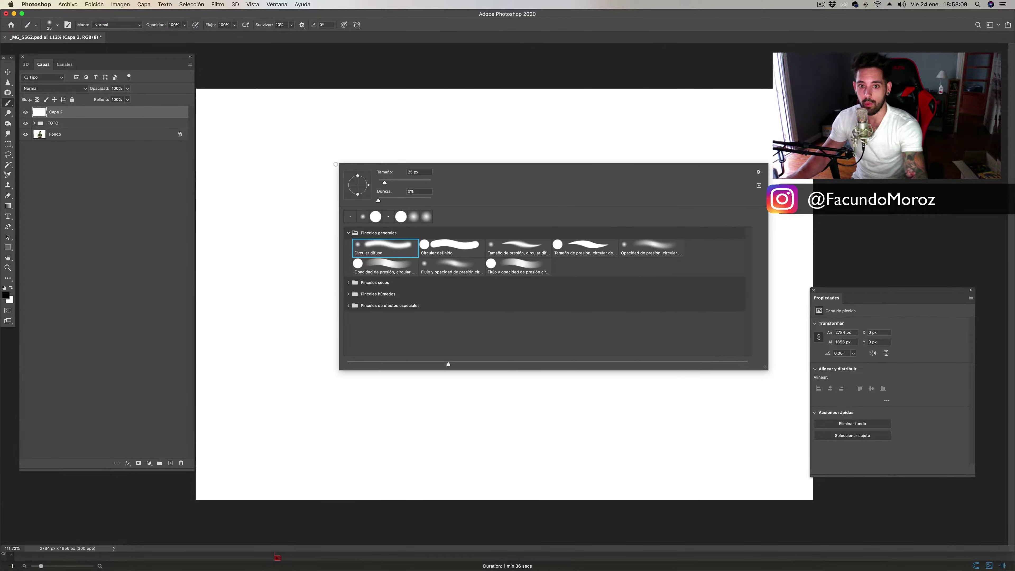
pyautogui.click(517, 263)
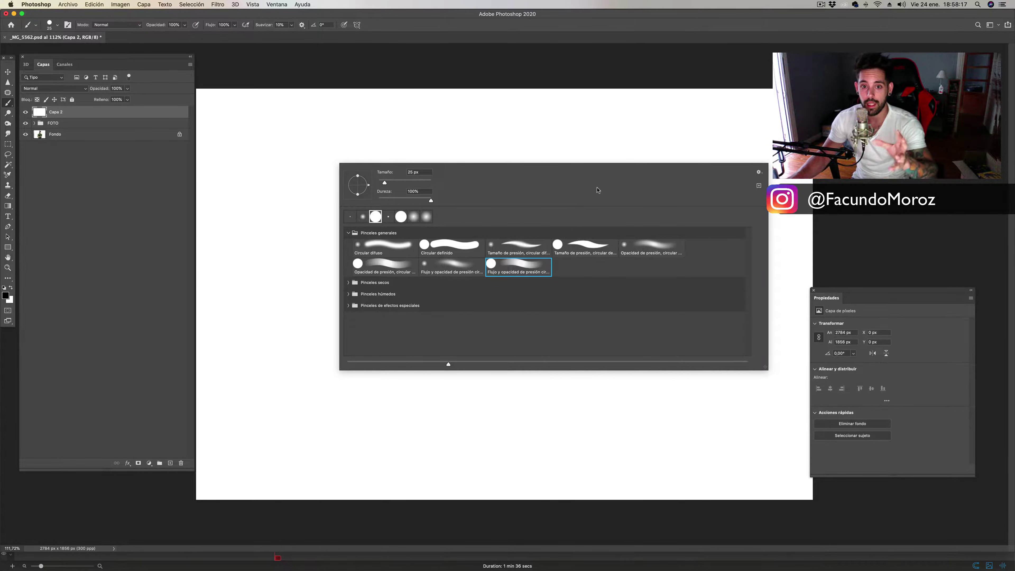
pyautogui.click(496, 84)
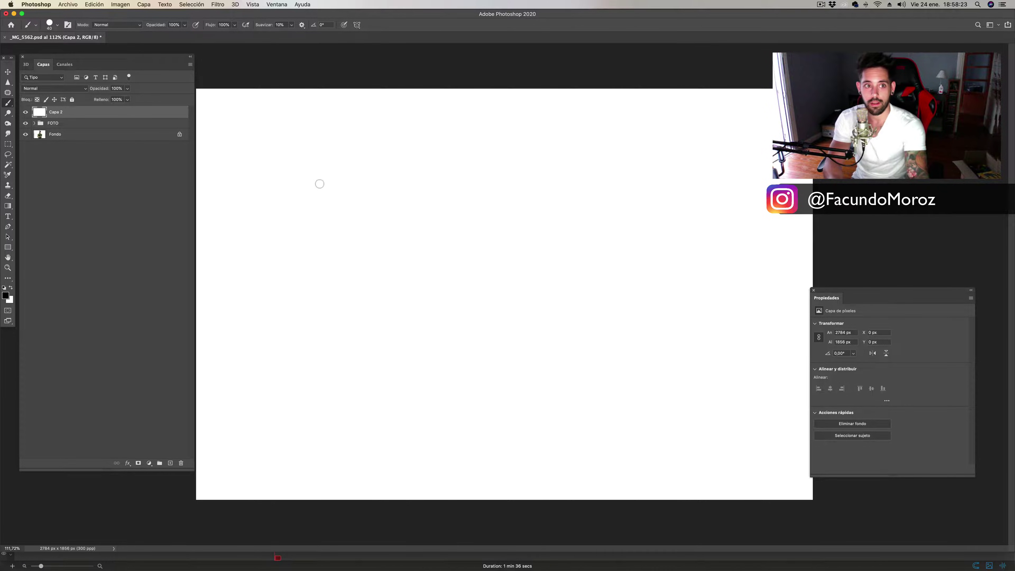
# Step: Size the brush to 40 px and paint a black zigzag on the left of the canvas
pyautogui.press(']')
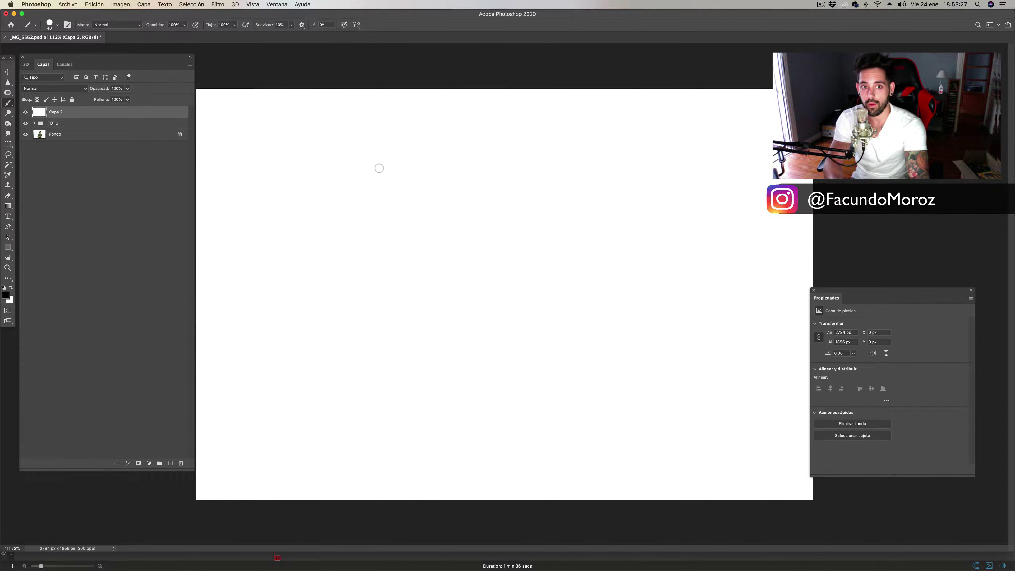
pyautogui.rightClick(360, 152)
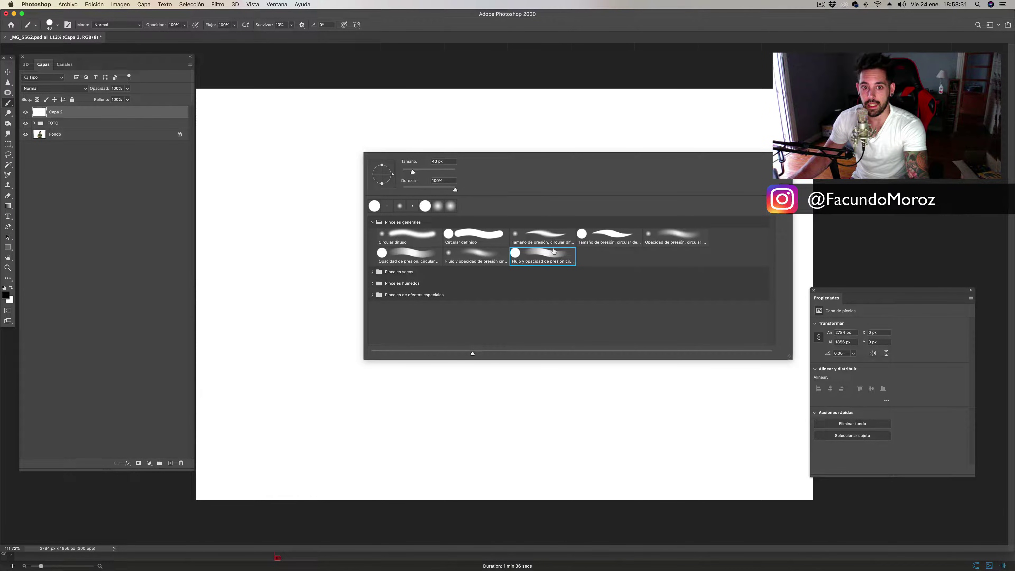
pyautogui.click(506, 73)
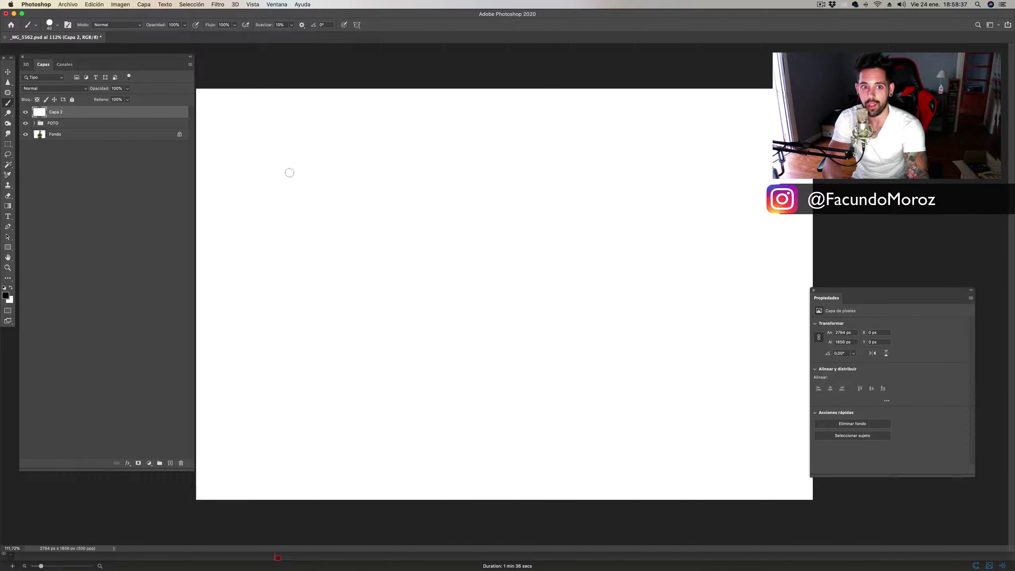
pyautogui.moveTo(244, 186)
pyautogui.mouseDown()
pyautogui.moveTo(281, 171)
pyautogui.moveTo(362, 362)
pyautogui.mouseUp()
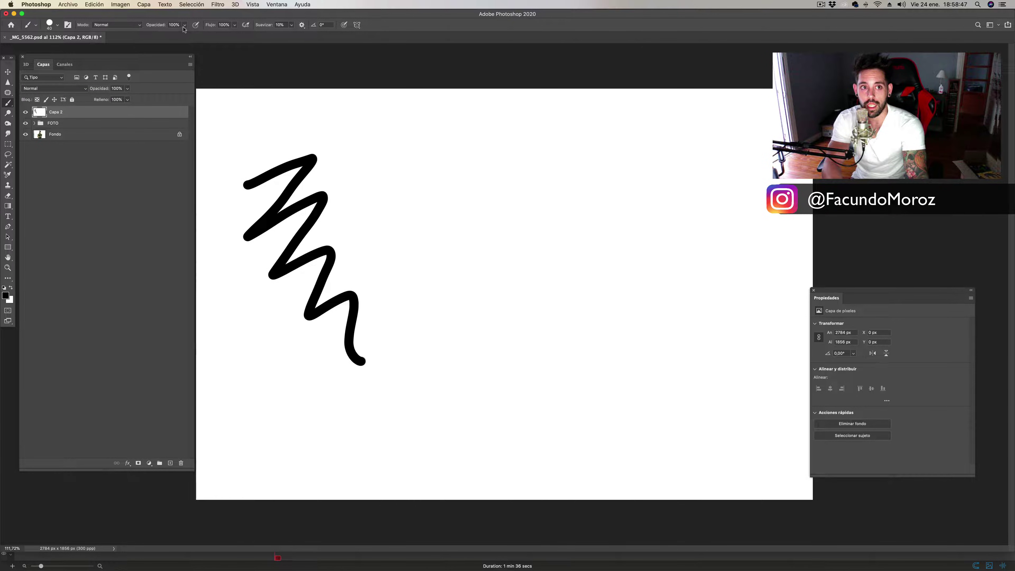
# Step: At 50% opacity, paint a grey zigzag beside the black one, overlapping strokes to darken it
pyautogui.click(185, 25)
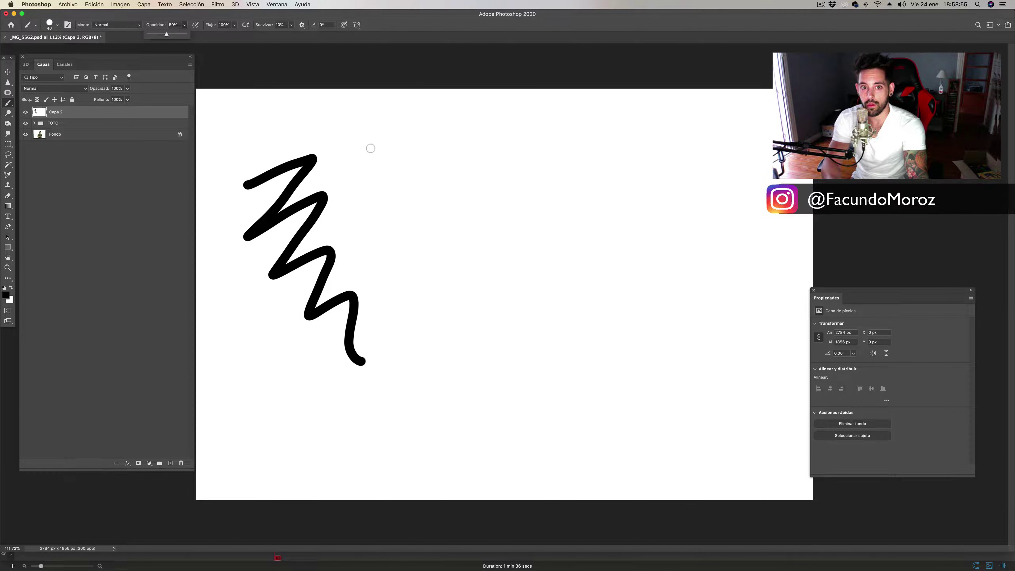
pyautogui.moveTo(359, 147)
pyautogui.mouseDown()
pyautogui.moveTo(417, 133)
pyautogui.moveTo(414, 168)
pyautogui.moveTo(462, 185)
pyautogui.moveTo(414, 265)
pyautogui.moveTo(473, 275)
pyautogui.moveTo(483, 322)
pyautogui.moveTo(439, 418)
pyautogui.moveTo(504, 321)
pyautogui.moveTo(415, 350)
pyautogui.moveTo(470, 256)
pyautogui.moveTo(410, 273)
pyautogui.moveTo(463, 227)
pyautogui.moveTo(488, 180)
pyautogui.moveTo(370, 207)
pyautogui.moveTo(446, 141)
pyautogui.moveTo(422, 130)
pyautogui.moveTo(357, 152)
pyautogui.mouseUp()
pyautogui.moveTo(475, 126)
pyautogui.mouseDown()
pyautogui.moveTo(425, 152)
pyautogui.moveTo(418, 188)
pyautogui.moveTo(460, 243)
pyautogui.moveTo(403, 281)
pyautogui.mouseUp()
pyautogui.moveTo(438, 314); pyautogui.dragTo(405, 355)
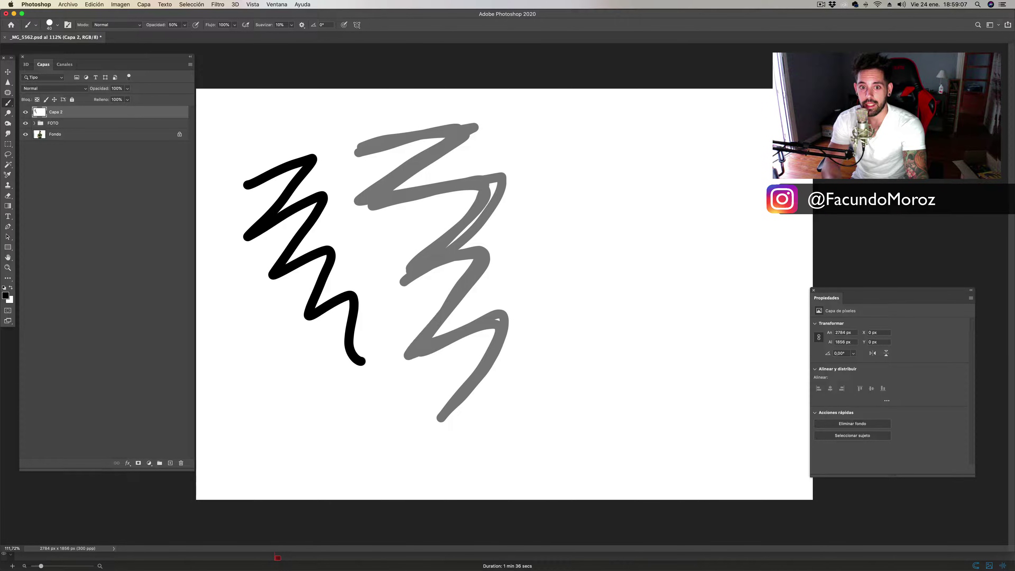
pyautogui.moveTo(496, 328)
pyautogui.mouseDown()
pyautogui.moveTo(425, 446)
pyautogui.moveTo(487, 331)
pyautogui.moveTo(458, 279)
pyautogui.moveTo(403, 259)
pyautogui.moveTo(457, 179)
pyautogui.moveTo(396, 188)
pyautogui.moveTo(443, 125)
pyautogui.moveTo(363, 119)
pyautogui.mouseUp()
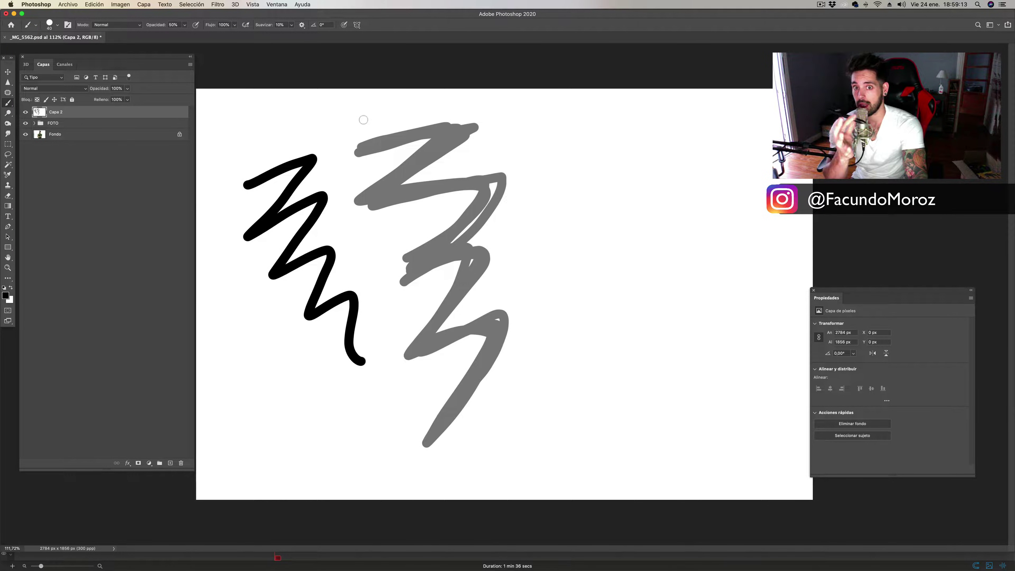
pyautogui.moveTo(357, 145)
pyautogui.mouseDown()
pyautogui.moveTo(463, 120)
pyautogui.moveTo(369, 193)
pyautogui.moveTo(473, 180)
pyautogui.moveTo(447, 239)
pyautogui.moveTo(457, 255)
pyautogui.moveTo(394, 366)
pyautogui.mouseUp()
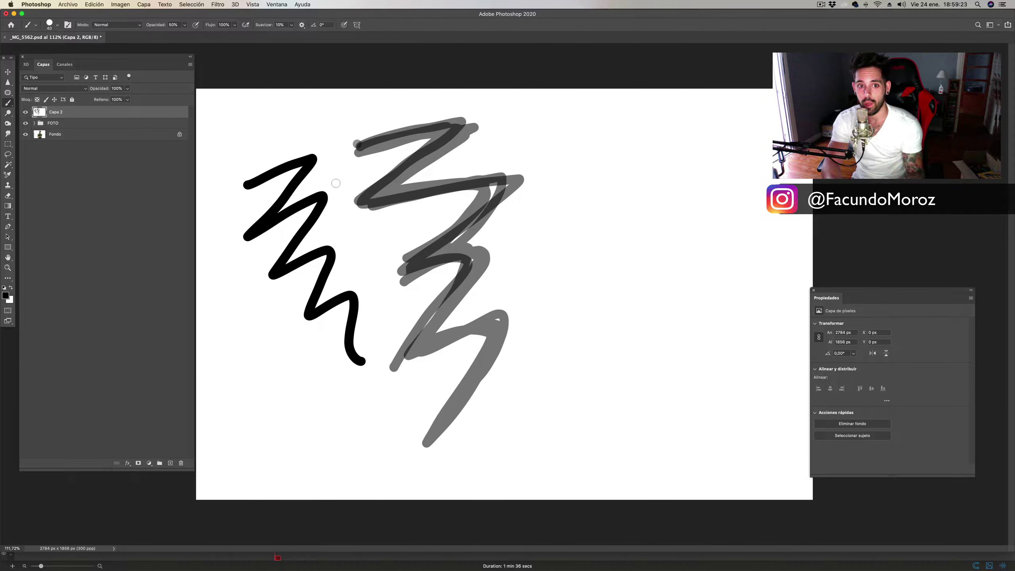
pyautogui.moveTo(256, 139)
pyautogui.mouseDown()
pyautogui.moveTo(250, 125)
pyautogui.moveTo(275, 138)
pyautogui.mouseUp()
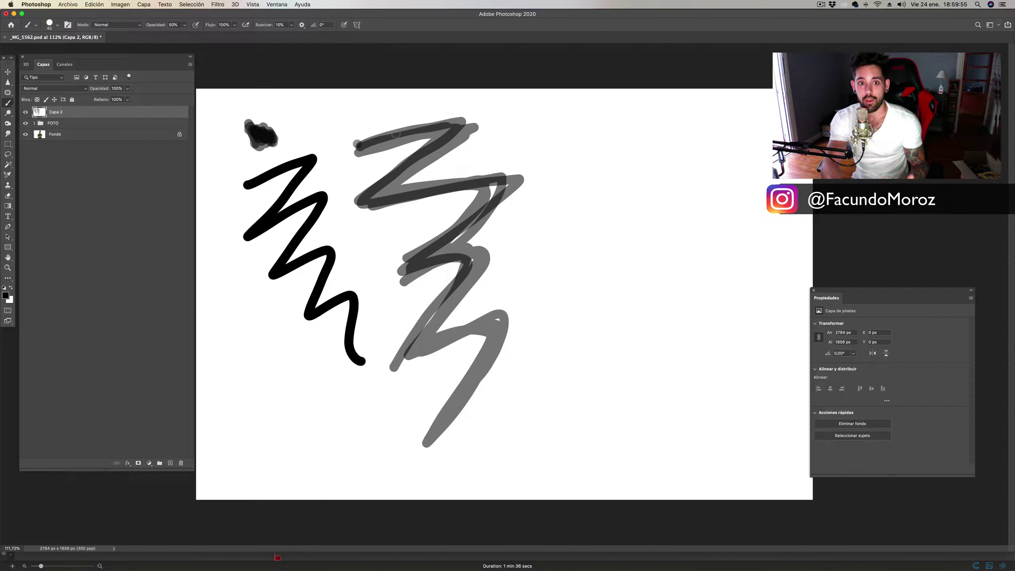
# Step: Paint overlapping 50%-opacity grey zigzags across the lower left of the canvas
pyautogui.moveTo(245, 385); pyautogui.dragTo(369, 464)
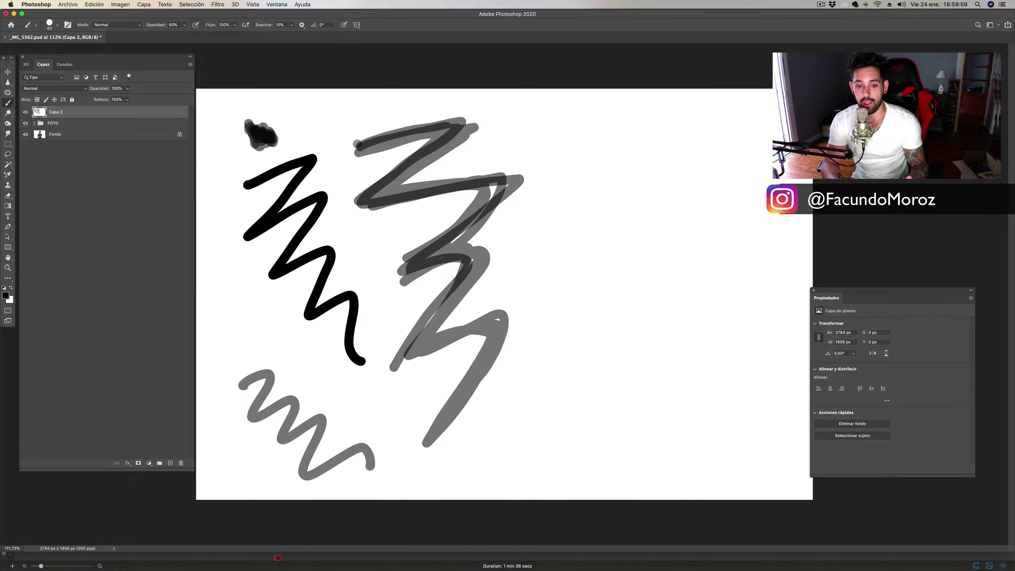
pyautogui.moveTo(358, 454)
pyautogui.mouseDown()
pyautogui.moveTo(296, 479)
pyautogui.moveTo(318, 413)
pyautogui.moveTo(382, 458)
pyautogui.mouseUp()
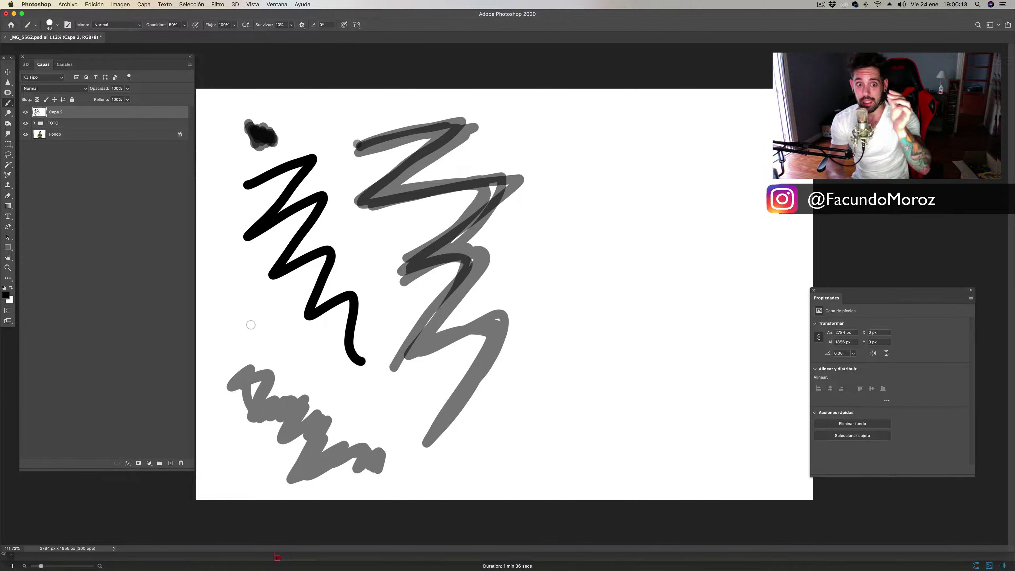
pyautogui.moveTo(231, 385)
pyautogui.mouseDown()
pyautogui.moveTo(241, 378)
pyautogui.moveTo(258, 414)
pyautogui.moveTo(294, 412)
pyautogui.moveTo(320, 438)
pyautogui.moveTo(365, 444)
pyautogui.mouseUp()
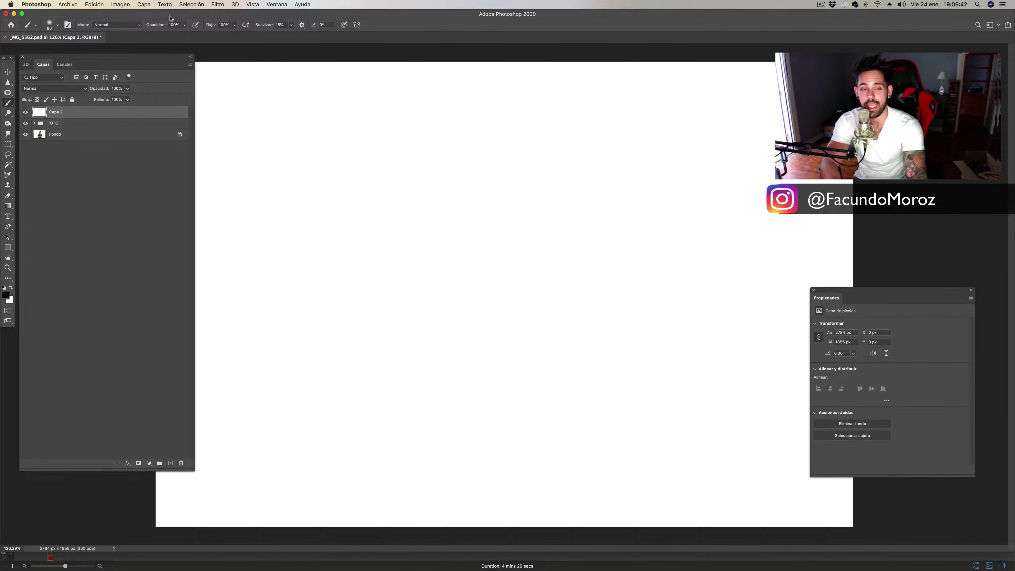
# Step: Set brush flow to 50% and paint three soft hooked strokes across the top
pyautogui.click(234, 26)
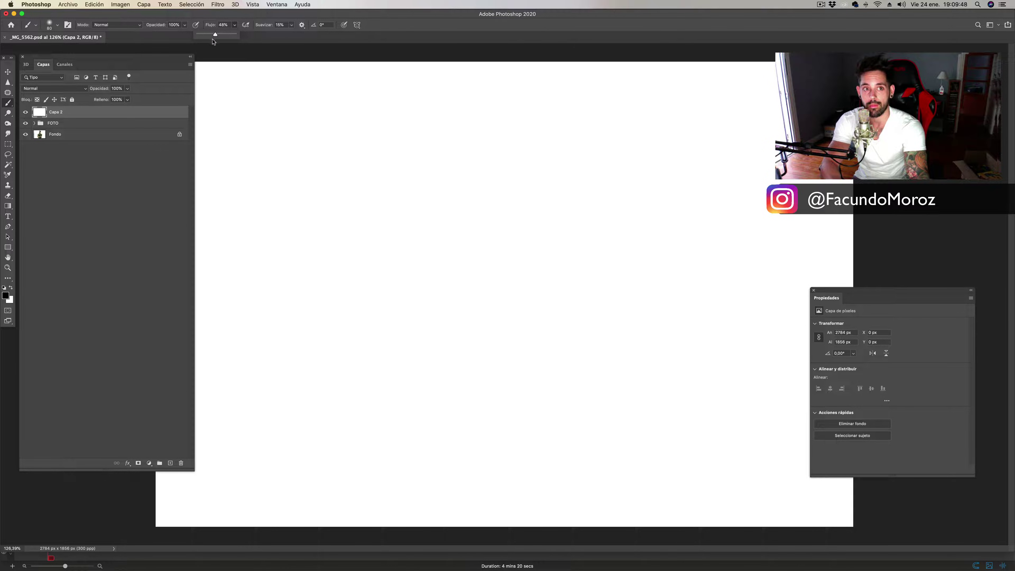
pyautogui.moveTo(215, 35); pyautogui.dragTo(216, 35)
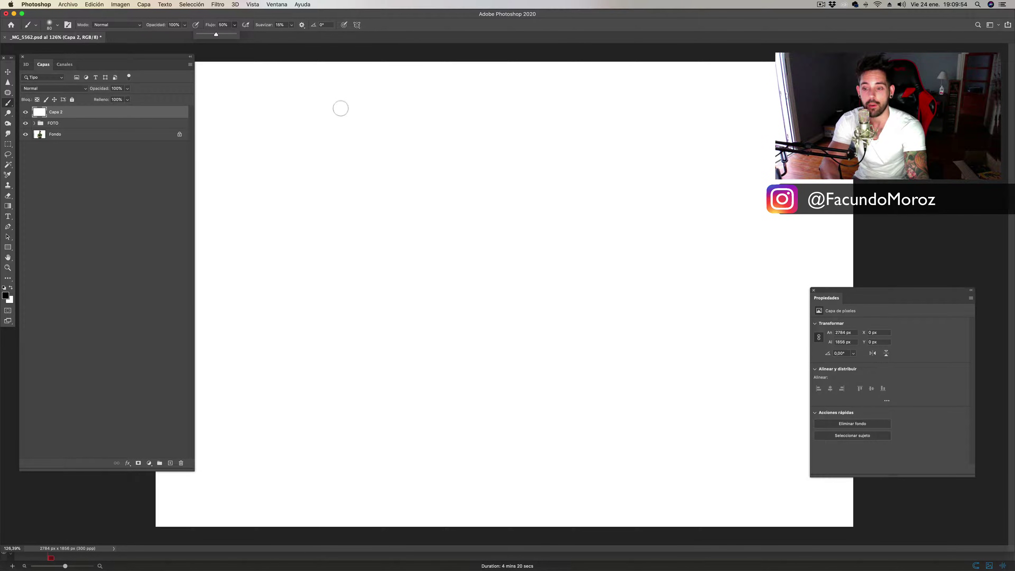
pyautogui.moveTo(257, 157); pyautogui.dragTo(239, 264)
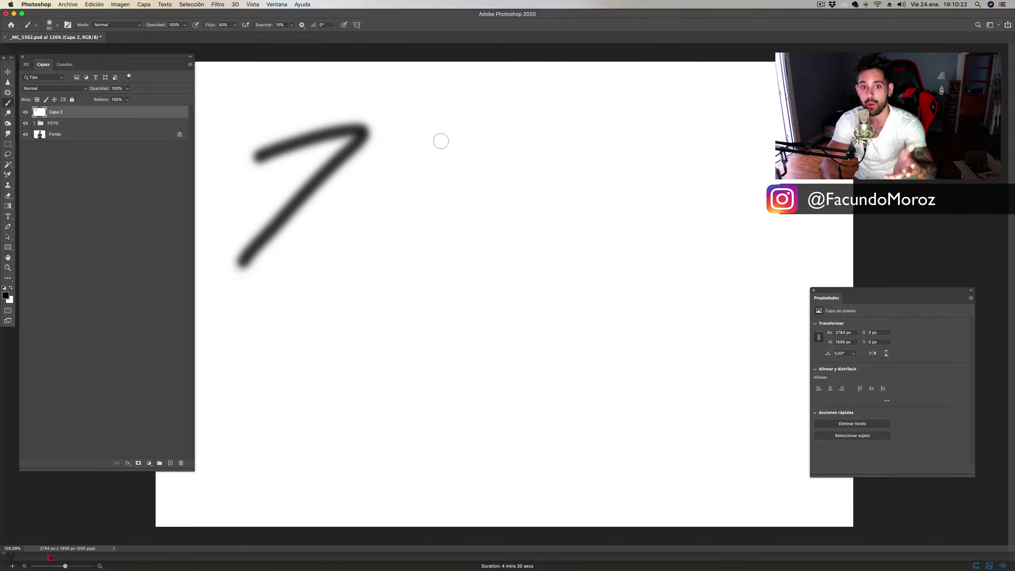
pyautogui.moveTo(435, 141)
pyautogui.mouseDown()
pyautogui.moveTo(375, 265)
pyautogui.moveTo(431, 142)
pyautogui.mouseUp()
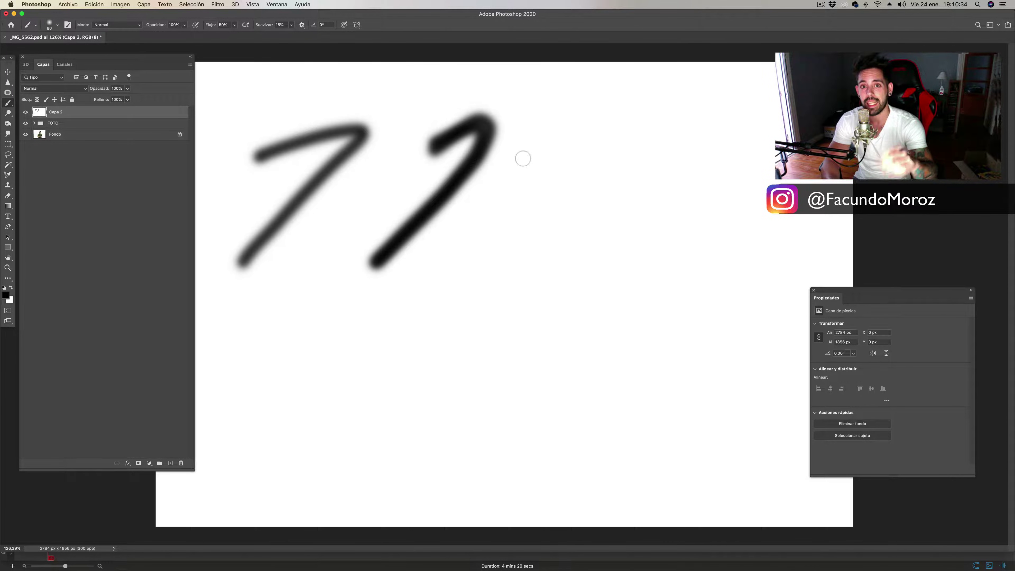
pyautogui.moveTo(525, 148); pyautogui.dragTo(464, 285)
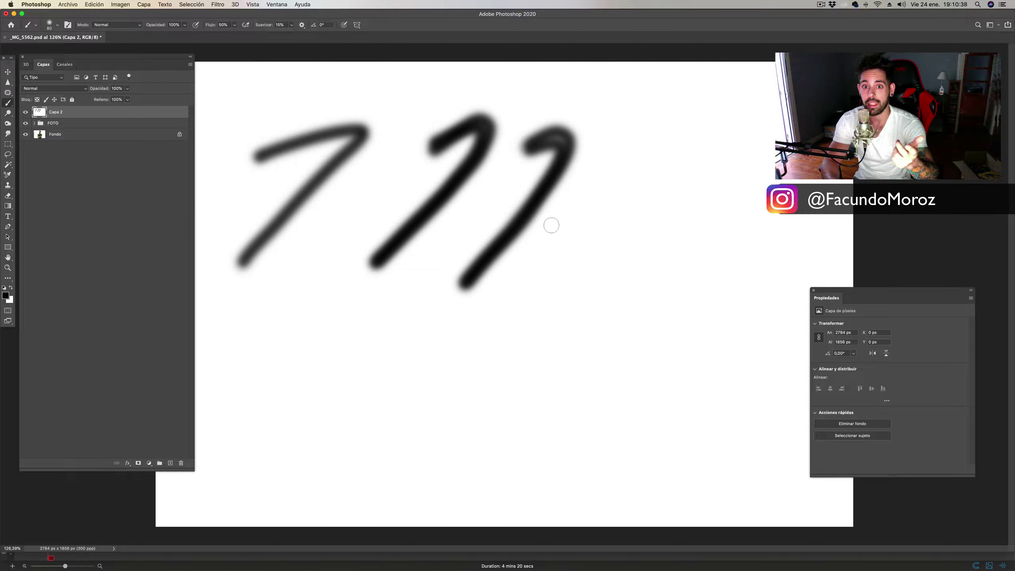
# Step: Paint more hooked strokes, going over them to darken where they overlap
pyautogui.moveTo(551, 226); pyautogui.dragTo(498, 346)
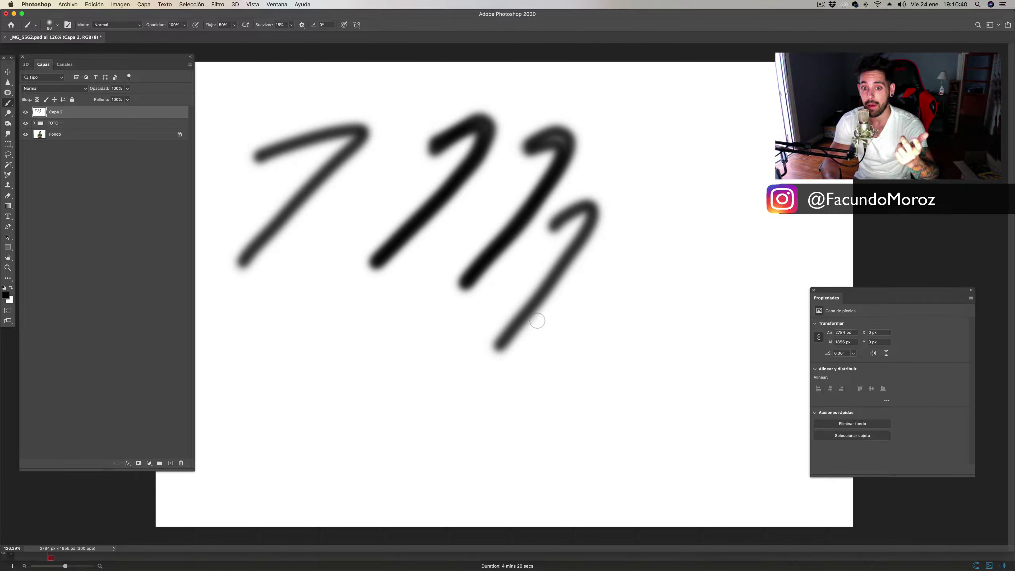
pyautogui.click(499, 342)
pyautogui.moveTo(508, 331); pyautogui.dragTo(561, 212)
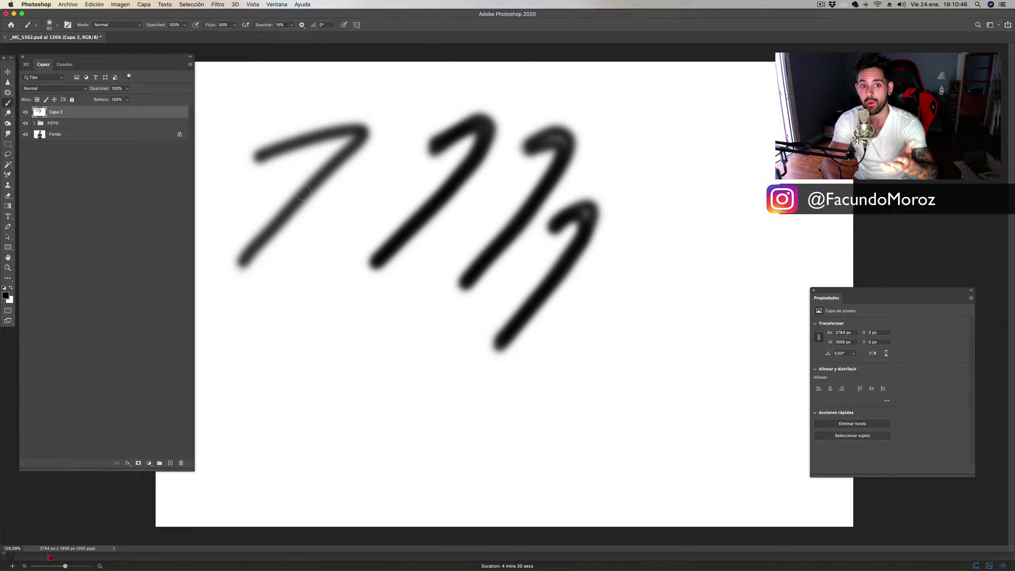
pyautogui.moveTo(274, 339)
pyautogui.mouseDown()
pyautogui.moveTo(255, 435)
pyautogui.moveTo(273, 340)
pyautogui.mouseUp()
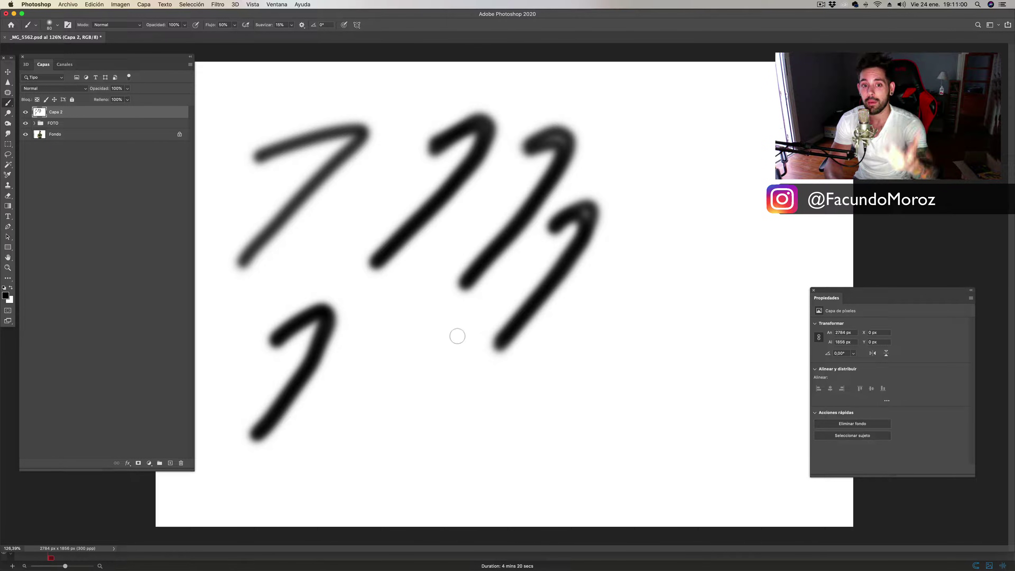
pyautogui.moveTo(389, 354)
pyautogui.mouseDown()
pyautogui.moveTo(385, 410)
pyautogui.moveTo(411, 360)
pyautogui.moveTo(384, 382)
pyautogui.mouseUp()
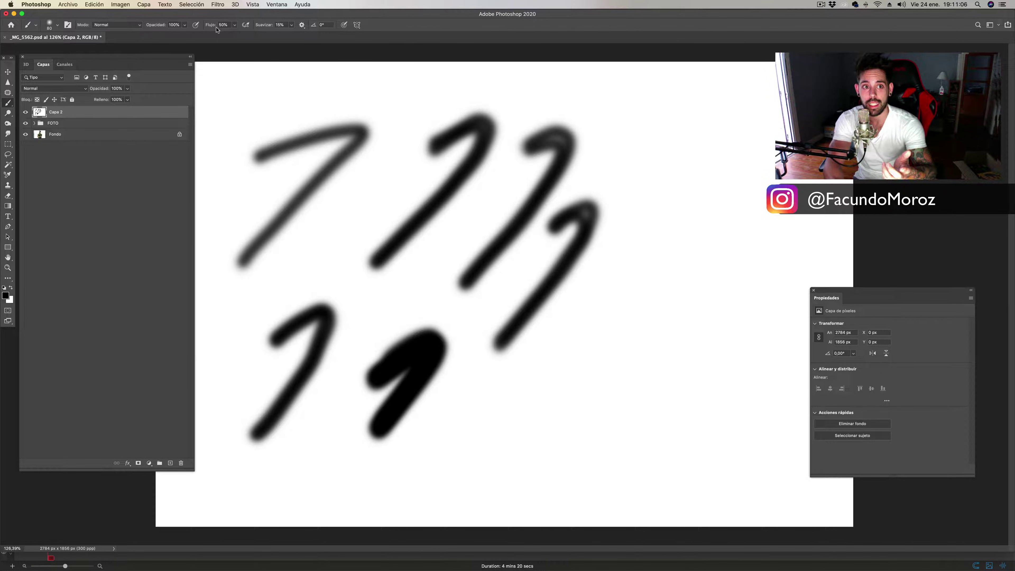
# Step: Set brush opacity to 50% and clear all strokes from Capa 2
pyautogui.click(234, 25)
pyautogui.click(185, 25)
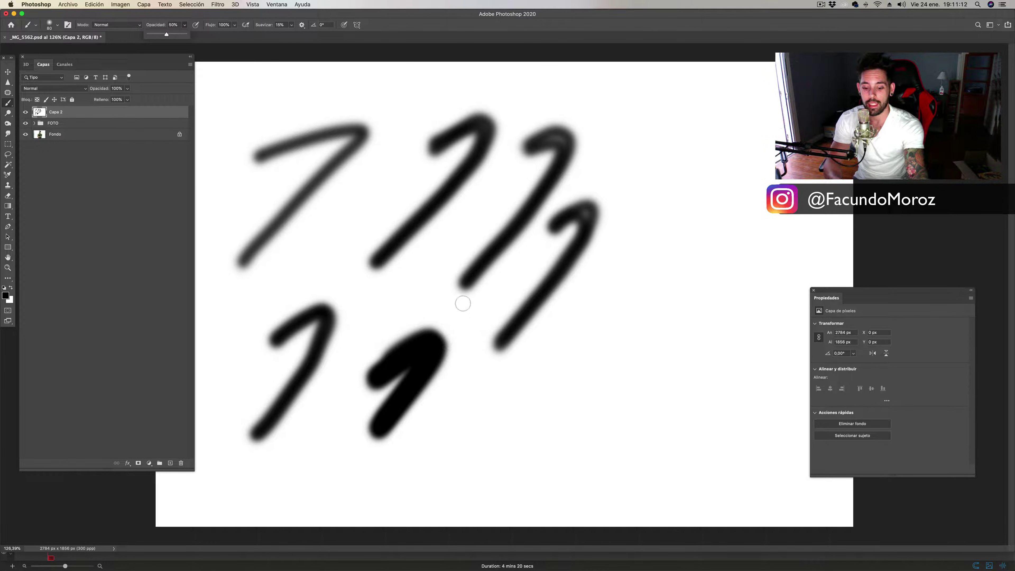
pyautogui.press('super+BackSpace')
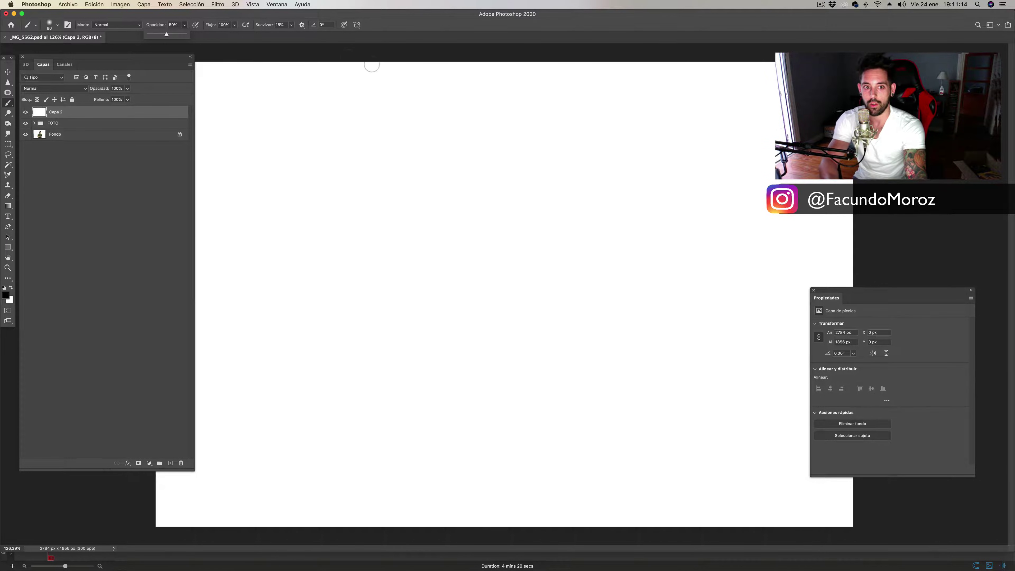
# Step: Paint a grey hooked stroke, adjust opacity and flow, then paint a dark soft stroke beside it
pyautogui.moveTo(272, 142)
pyautogui.mouseDown()
pyautogui.moveTo(308, 194)
pyautogui.moveTo(244, 257)
pyautogui.mouseUp()
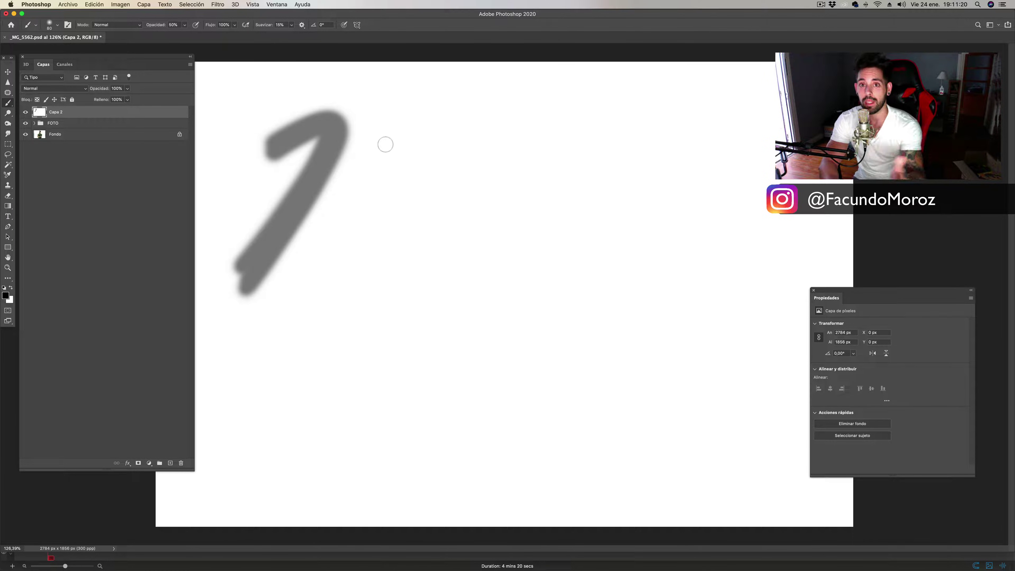
pyautogui.click(185, 25)
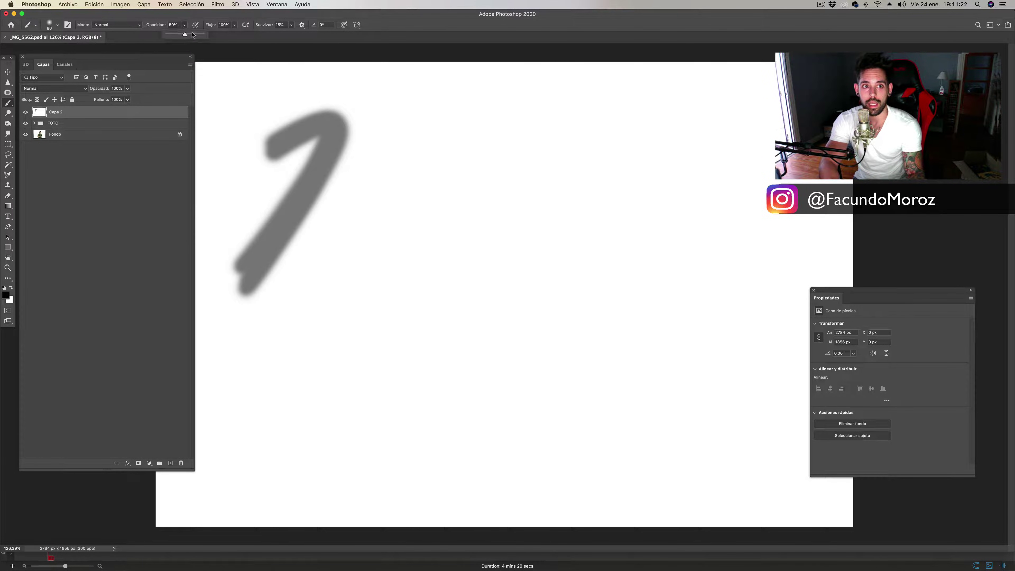
pyautogui.click(235, 25)
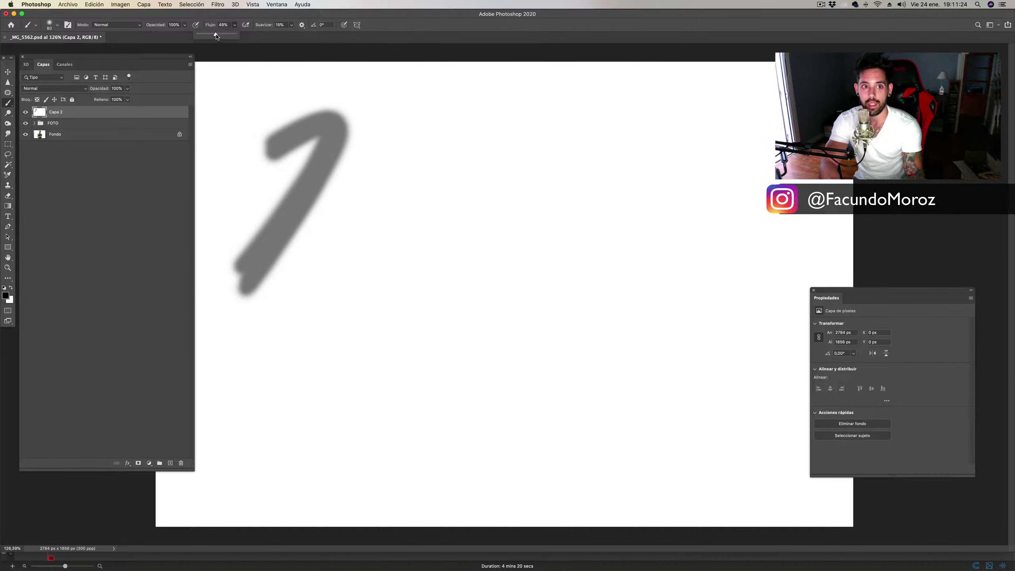
pyautogui.moveTo(415, 142)
pyautogui.mouseDown()
pyautogui.moveTo(378, 278)
pyautogui.moveTo(492, 124)
pyautogui.moveTo(402, 153)
pyautogui.mouseUp()
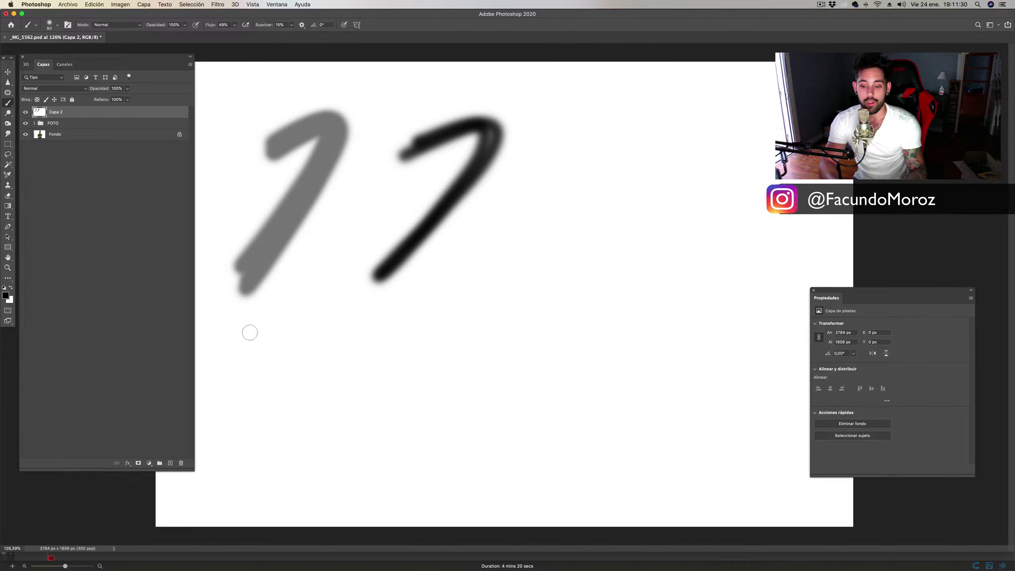
# Step: Shrink the brush and paint a circled 1 and a circled 2 below the strokes
pyautogui.press('[')
pyautogui.press('[')
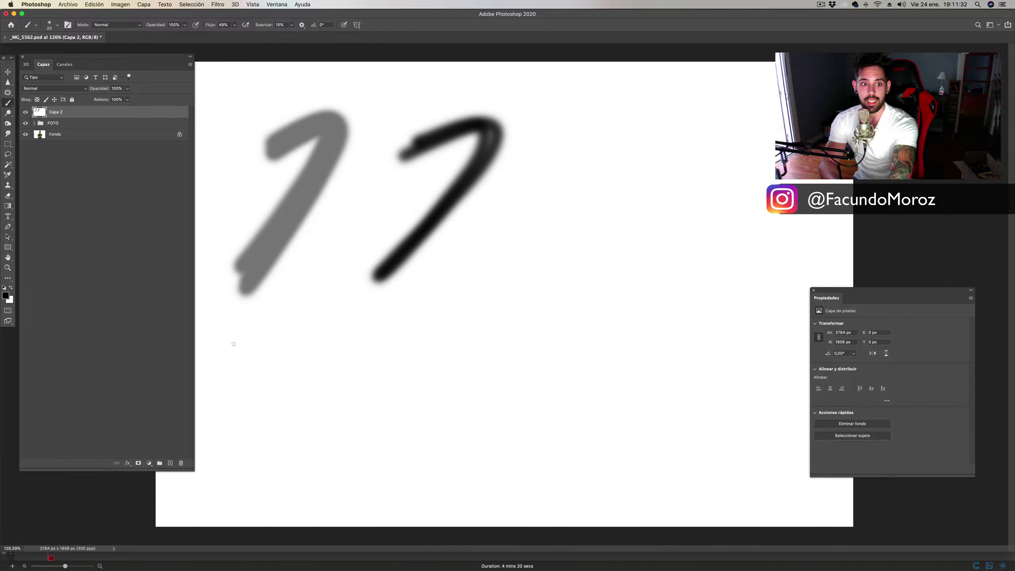
pyautogui.moveTo(227, 336)
pyautogui.mouseDown()
pyautogui.moveTo(235, 355)
pyautogui.moveTo(279, 340)
pyautogui.mouseUp()
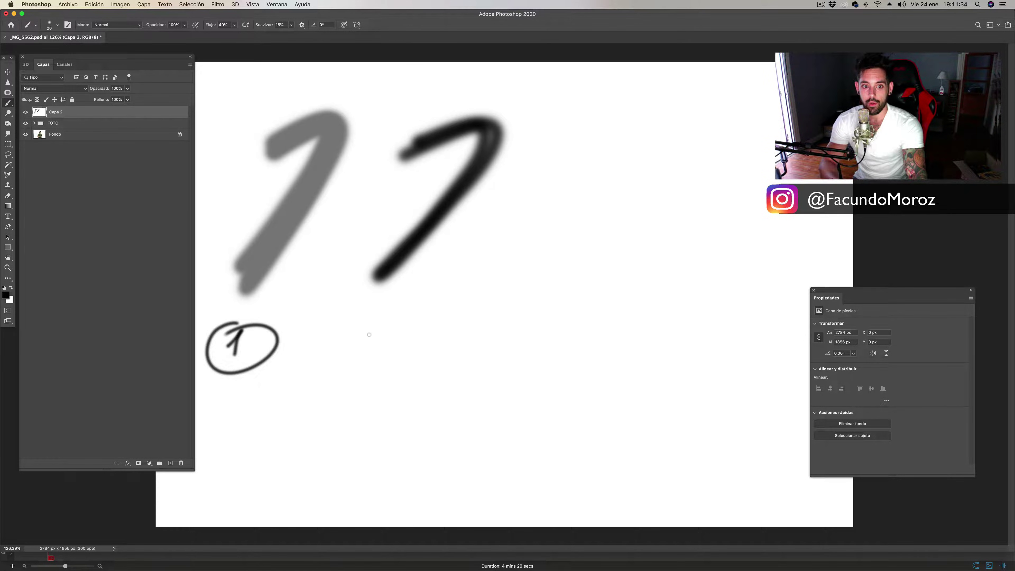
pyautogui.moveTo(364, 330); pyautogui.dragTo(397, 346)
pyautogui.moveTo(372, 307); pyautogui.dragTo(424, 330)
pyautogui.click(440, 325)
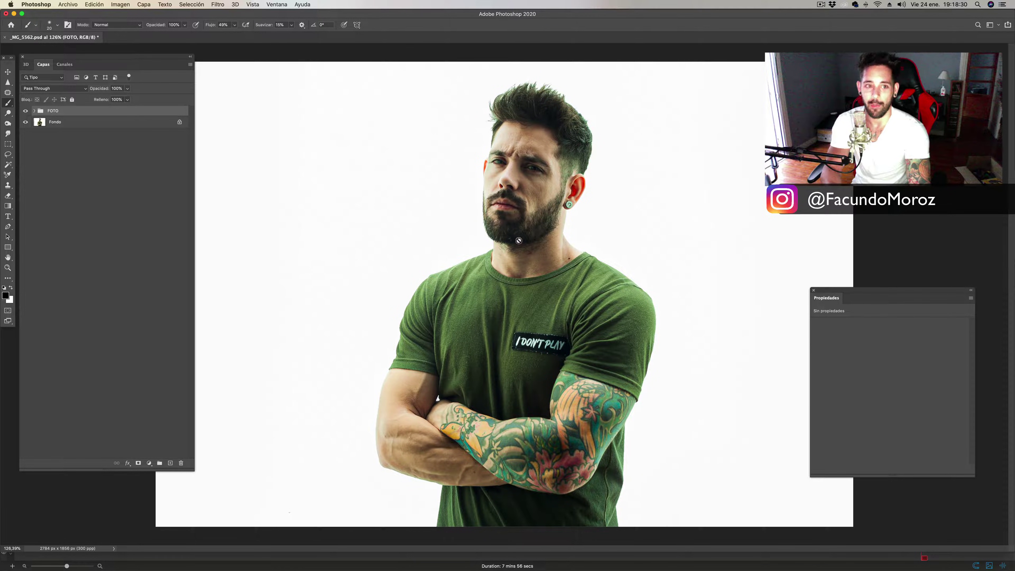
# Step: Add a Curves adjustment layer above the portrait and duplicate it
pyautogui.click(149, 463)
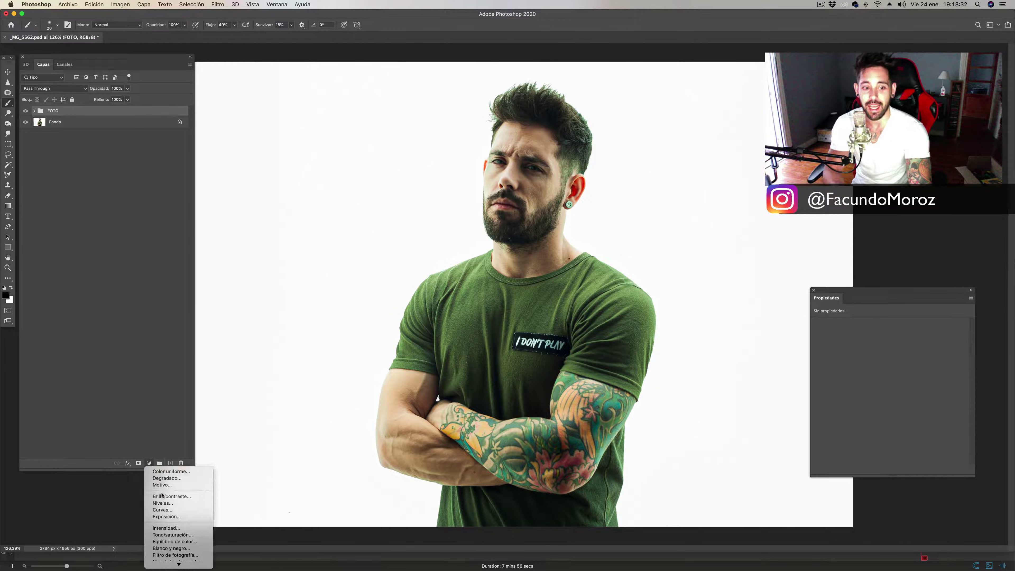
pyautogui.click(163, 509)
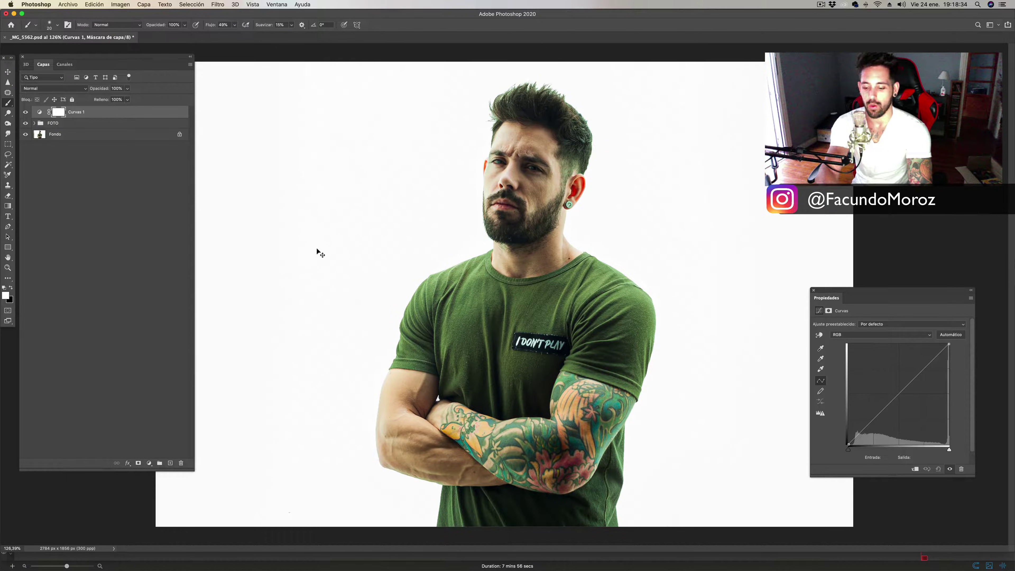
pyautogui.press('super+j')
# Step: Rename the Curvas 1 layer to DODGE LUZ
pyautogui.doubleClick(76, 124)
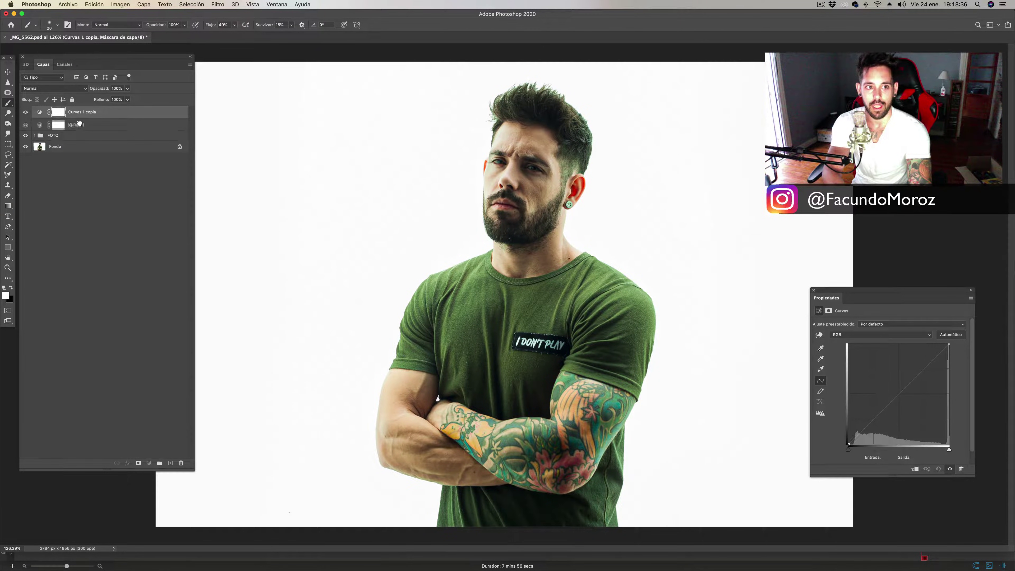
pyautogui.write('OD')
pyautogui.press('BackSpace')
pyautogui.press('BackSpace')
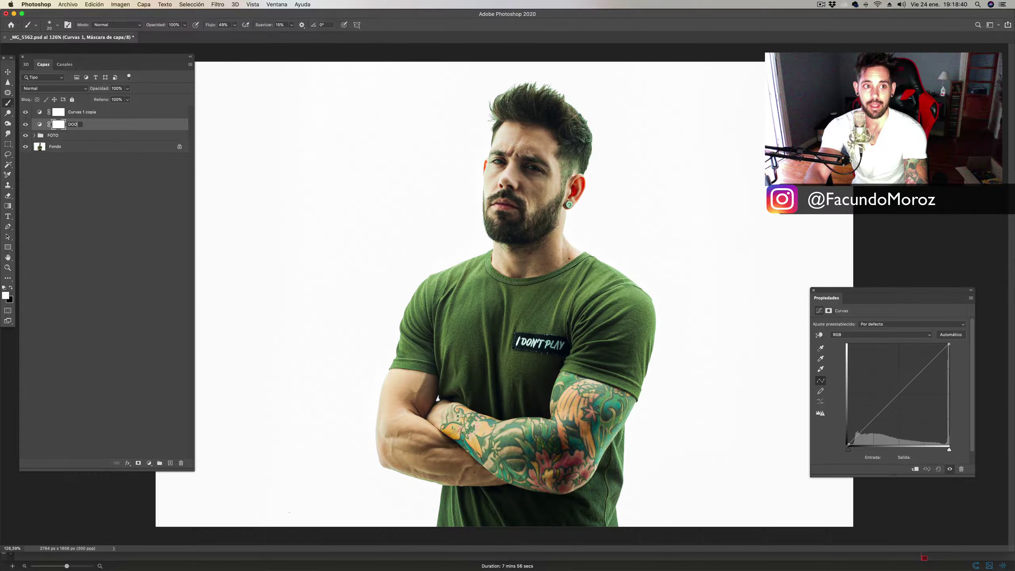
pyautogui.write('GE LUX')
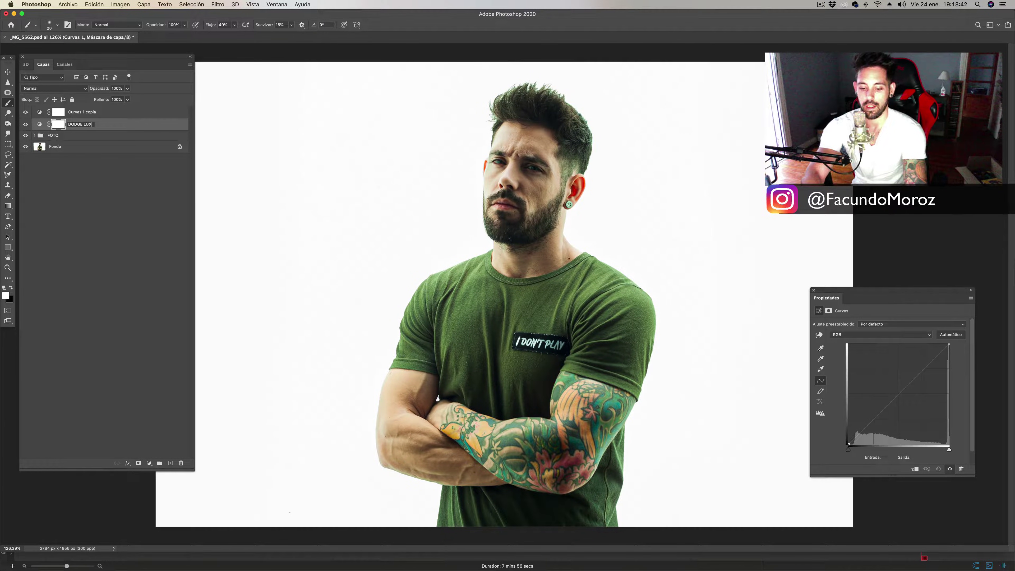
pyautogui.press('Return')
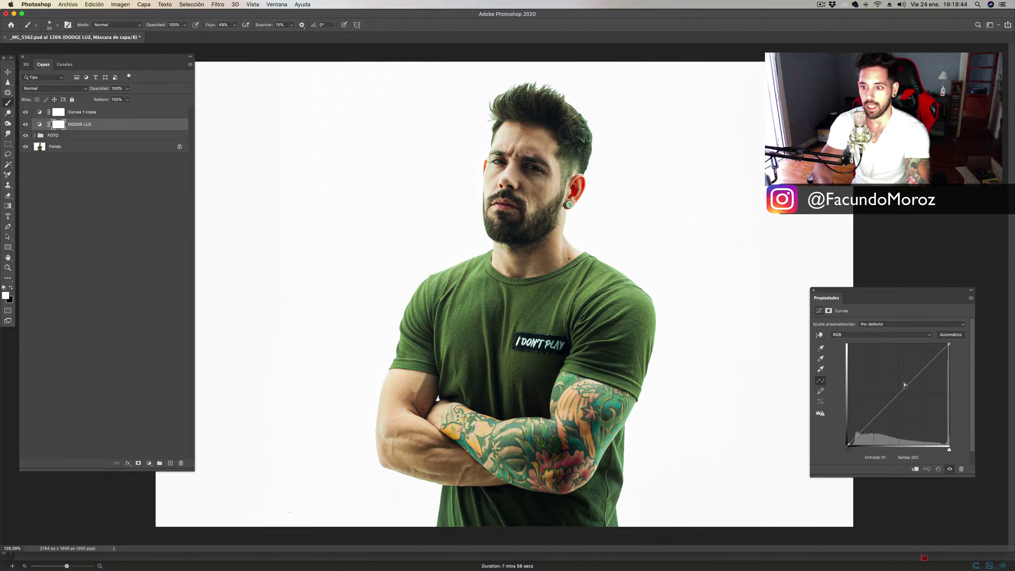
# Step: Pull the DODGE LUZ RGB curve up to about input 71 / output 191
pyautogui.moveTo(826, 297); pyautogui.dragTo(748, 156)
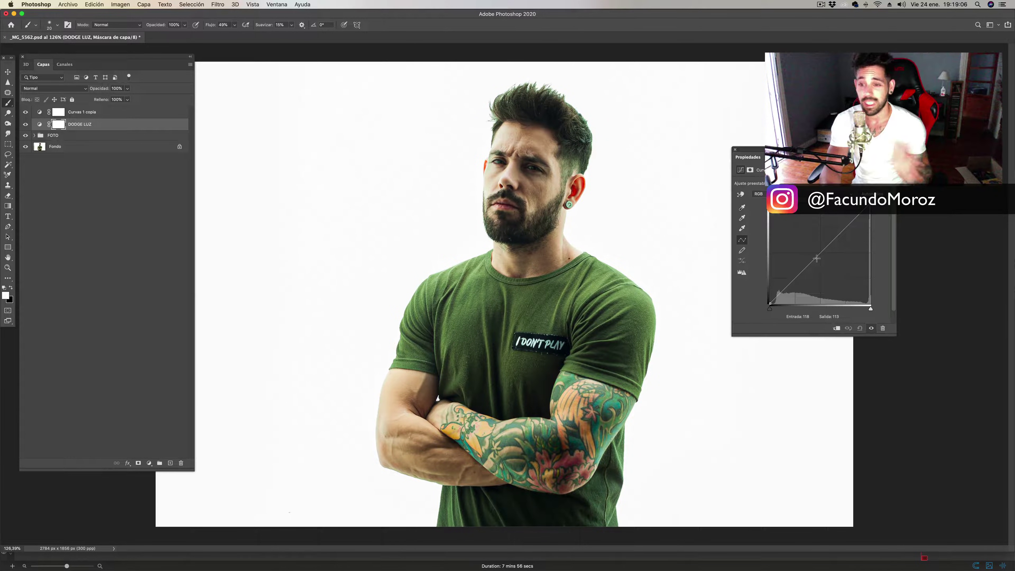
pyautogui.moveTo(814, 258); pyautogui.dragTo(796, 227)
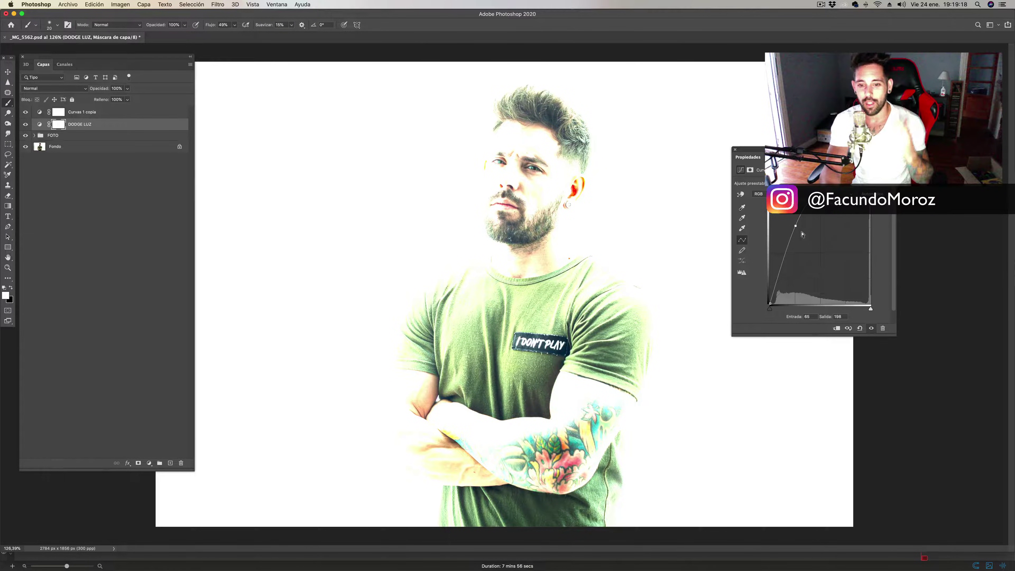
pyautogui.moveTo(794, 226)
pyautogui.mouseDown()
pyautogui.moveTo(811, 232)
pyautogui.moveTo(791, 228)
pyautogui.mouseUp()
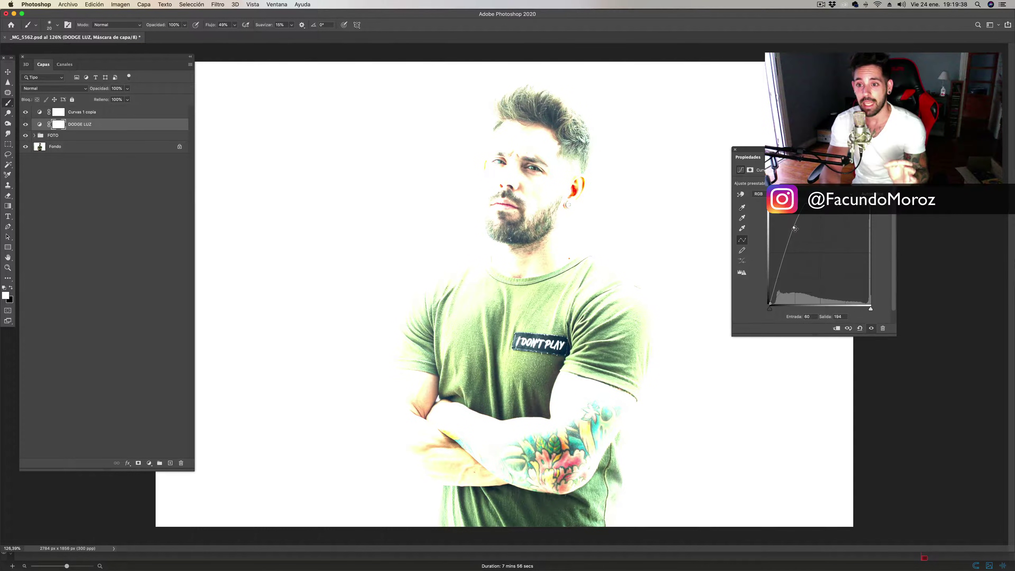
pyautogui.moveTo(795, 228); pyautogui.dragTo(798, 228)
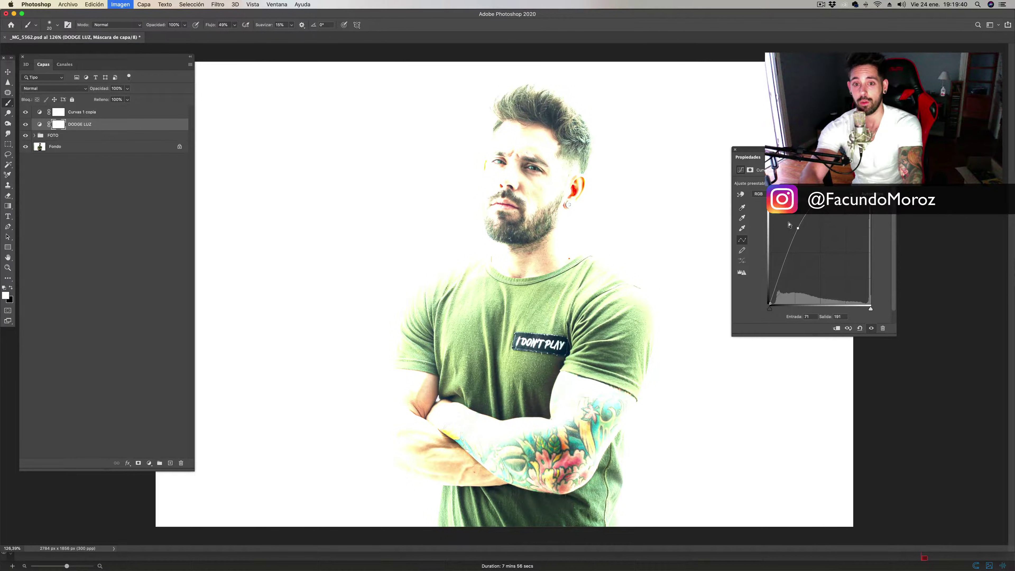
# Step: Invert the DODGE LUZ mask, then darken Curvas 1 copia's curve and invert its mask
pyautogui.press('super+i')
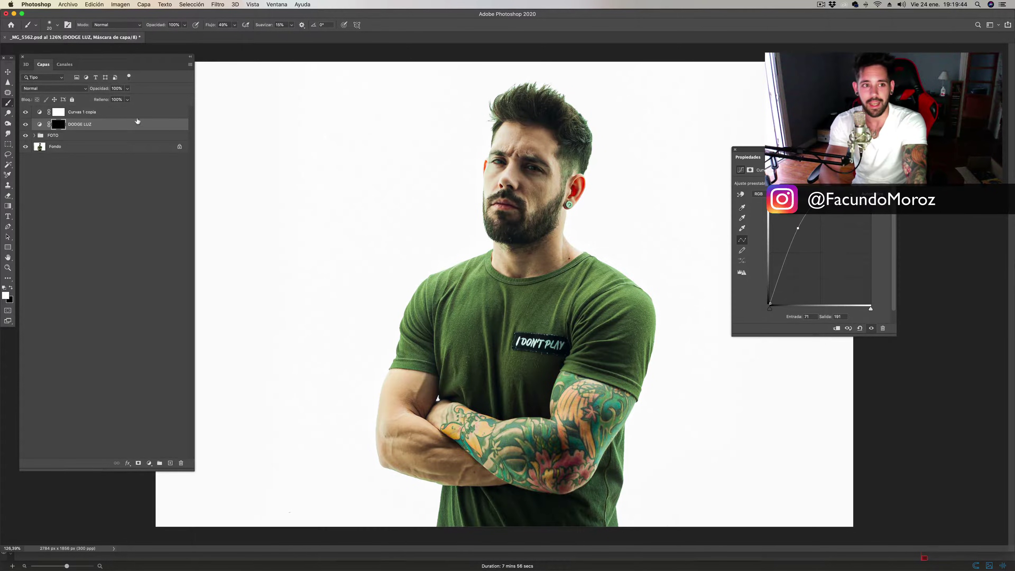
pyautogui.click(166, 114)
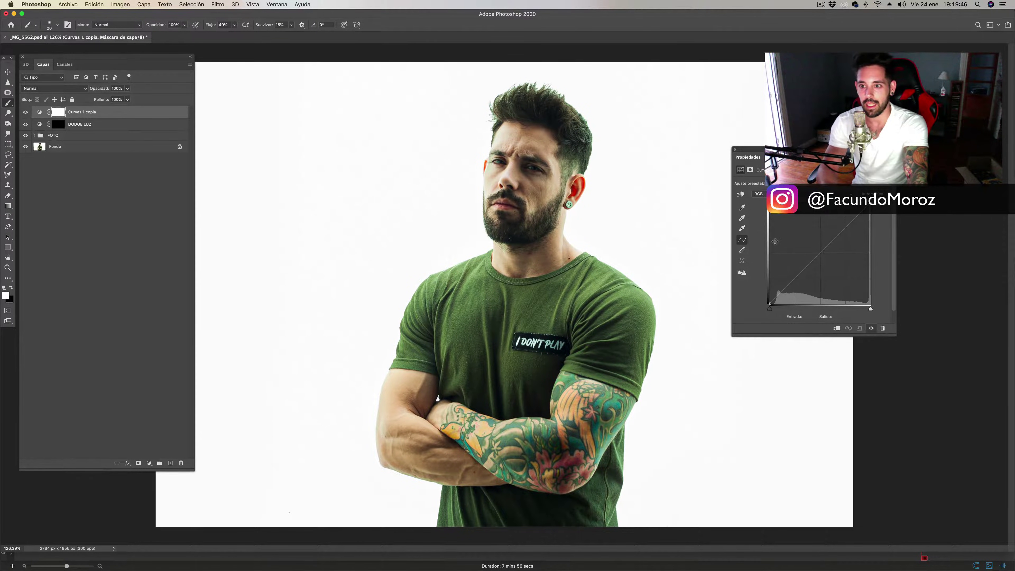
pyautogui.moveTo(823, 256); pyautogui.dragTo(826, 264)
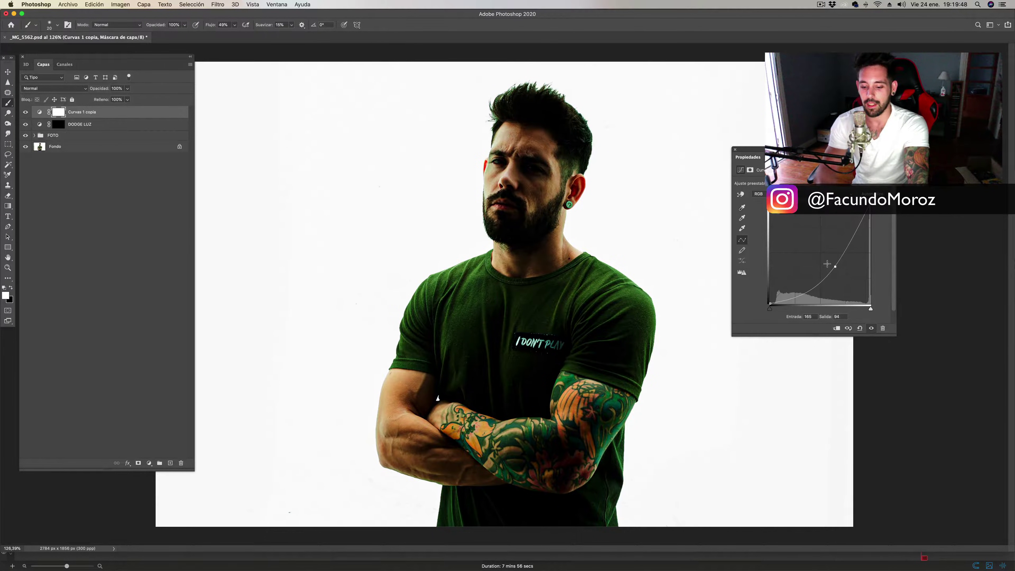
pyautogui.hotkey('ctrl', 'i')
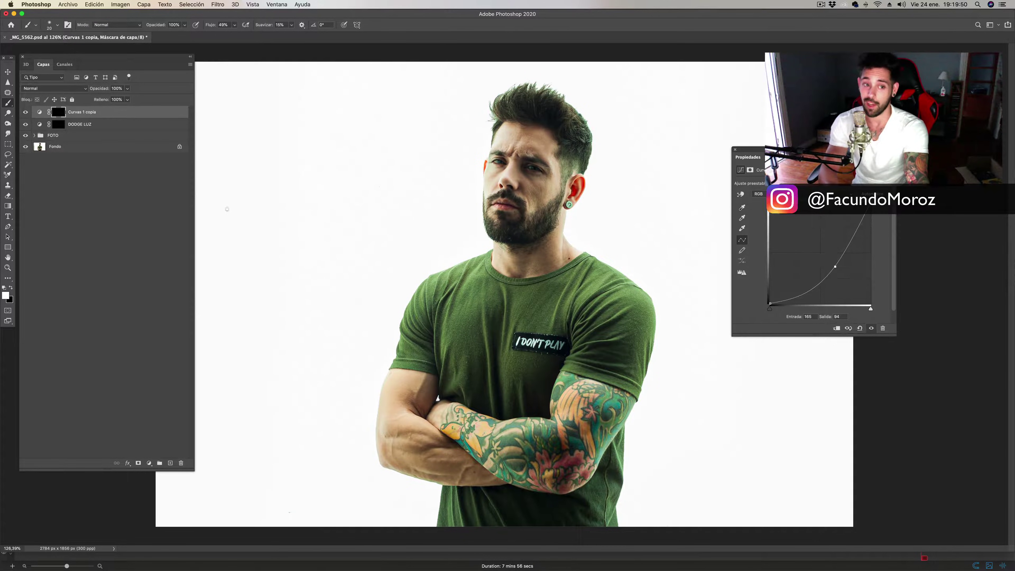
# Step: Rename the Curvas 1 copia layer to BURN
pyautogui.doubleClick(82, 112)
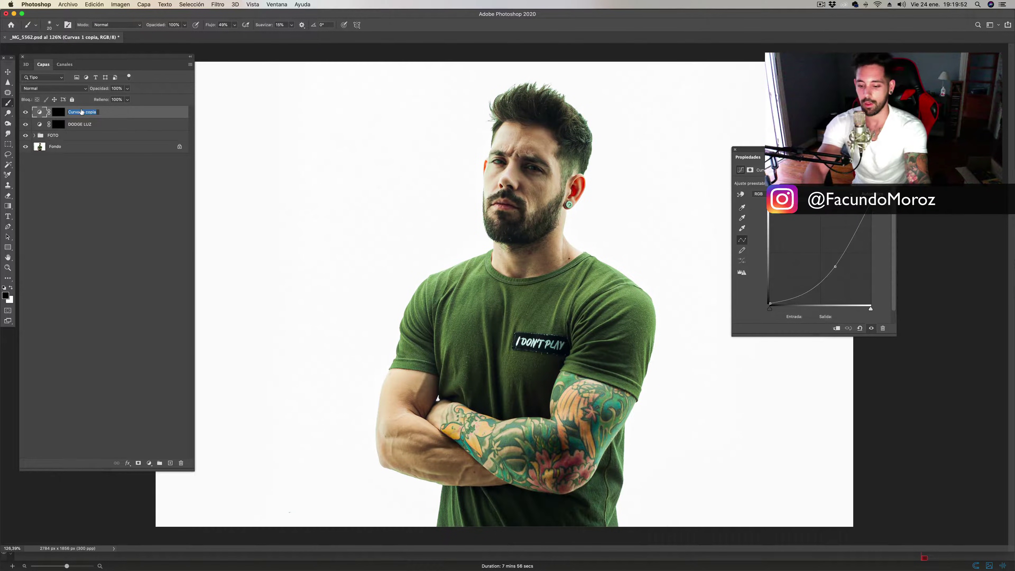
pyautogui.write('BURN')
pyautogui.press('Return')
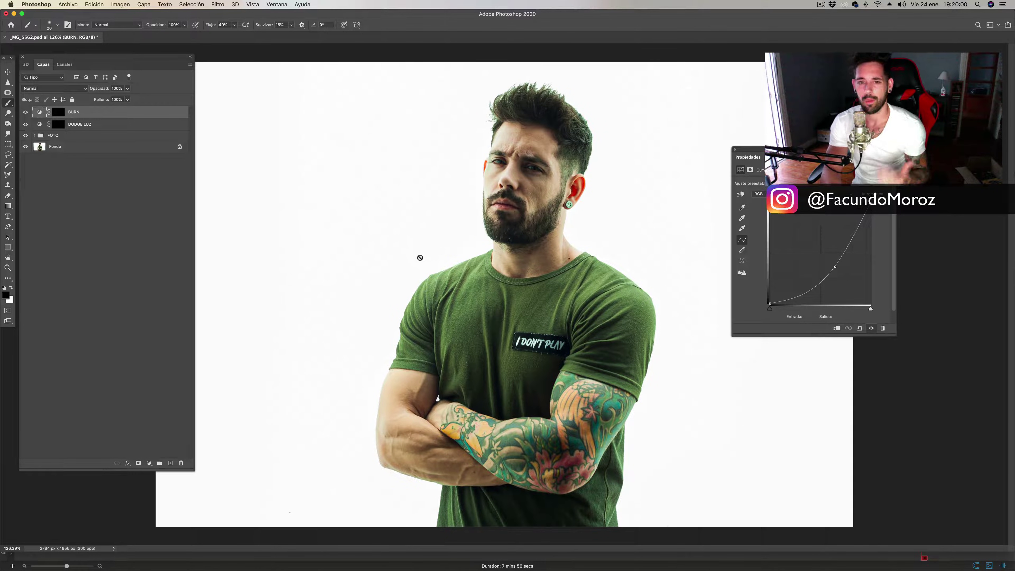
# Step: Group BURN and DODGE LUZ into a group named DB, then expand it and target the DODGE LUZ mask
pyautogui.keyDown('shift'); pyautogui.click(108, 126); pyautogui.keyUp('shift')
pyautogui.press('super+g')
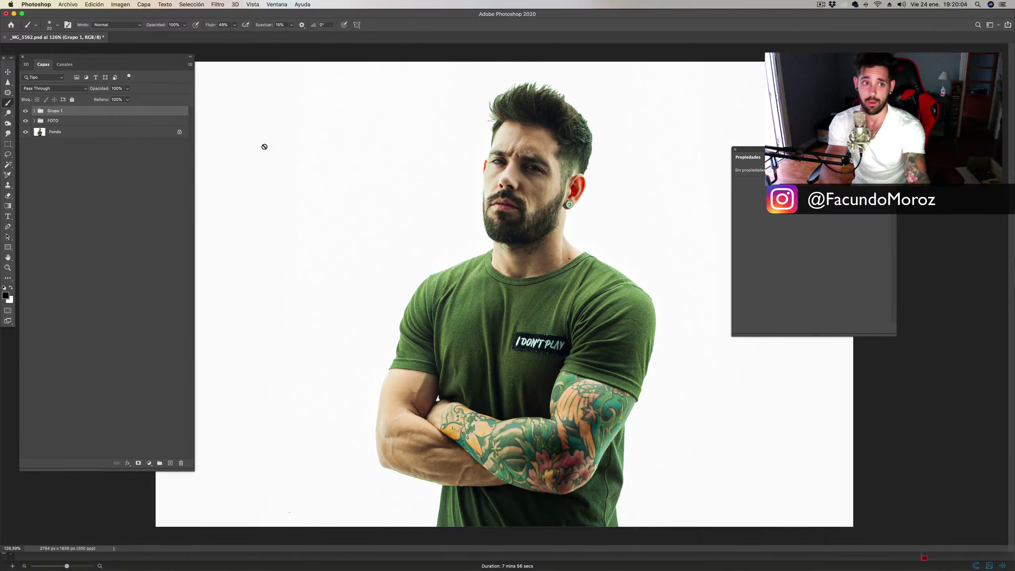
pyautogui.doubleClick(54, 111)
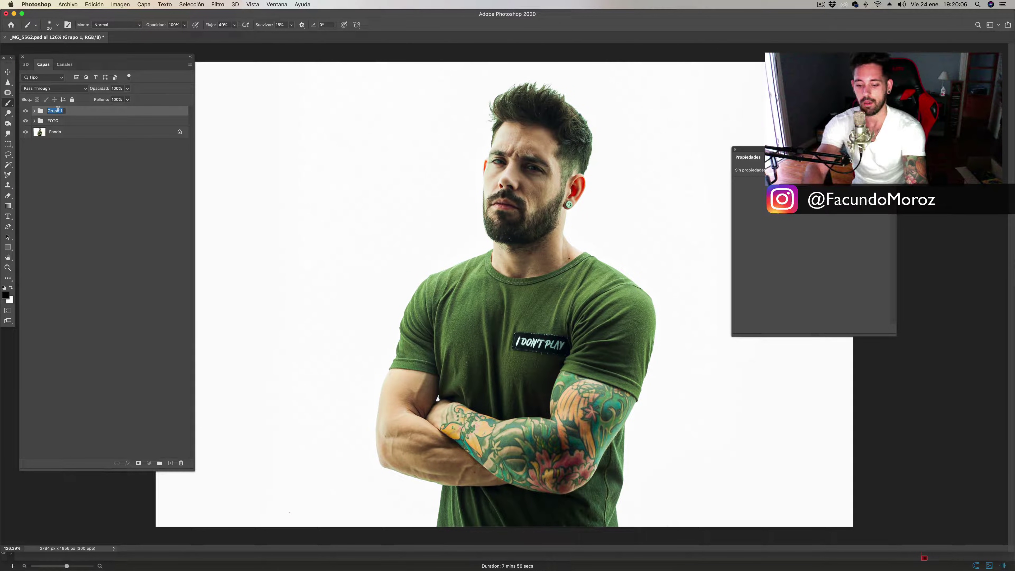
pyautogui.write('DB')
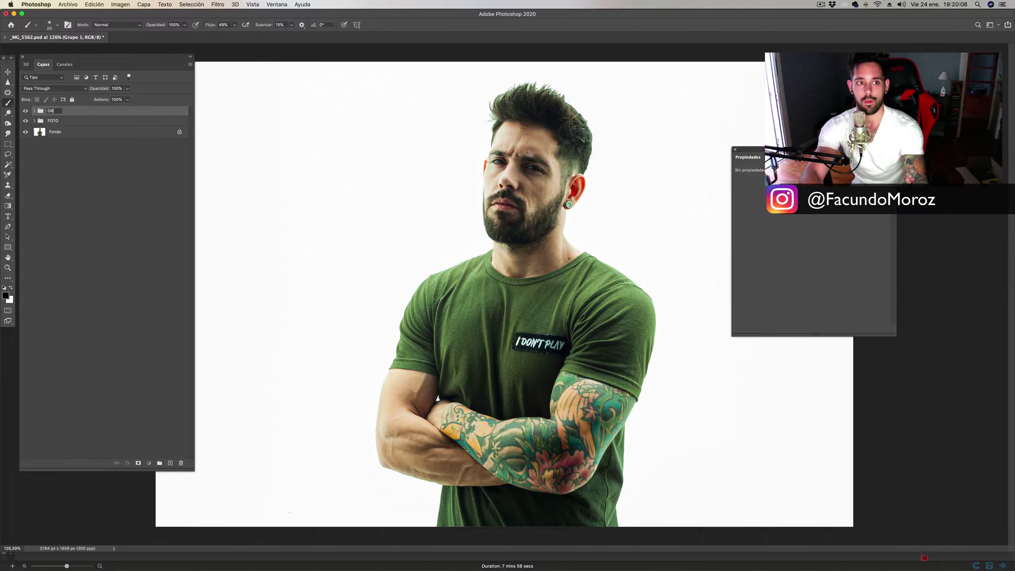
pyautogui.press('Return')
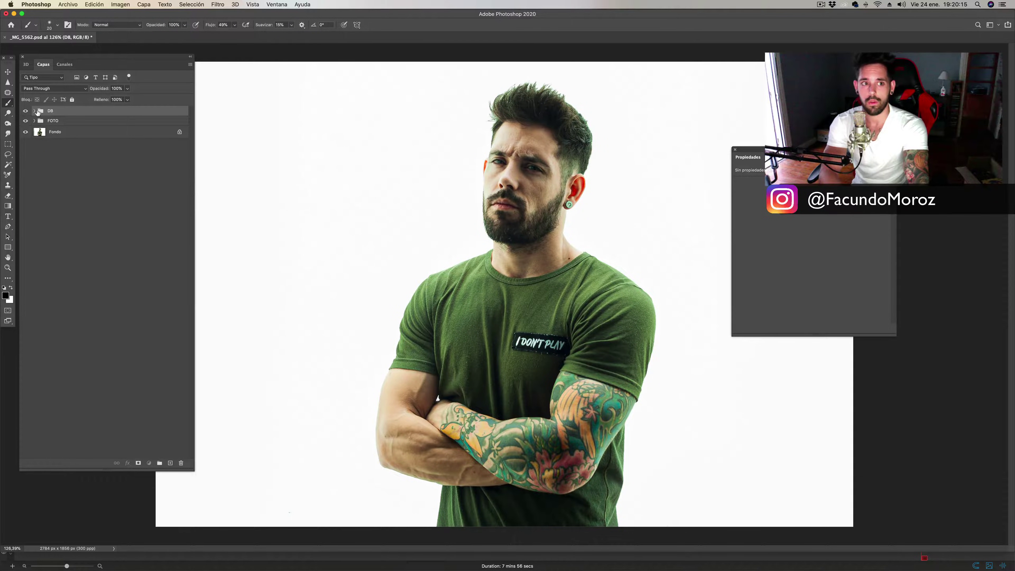
pyautogui.click(35, 111)
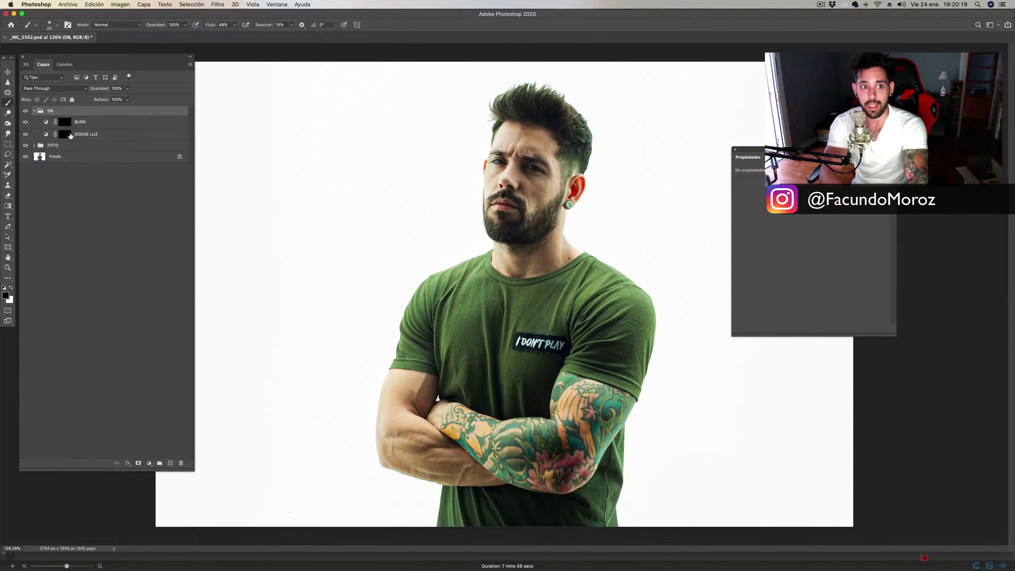
pyautogui.click(67, 135)
# Step: Zoom in and centre the view on the man's face
pyautogui.press('x')
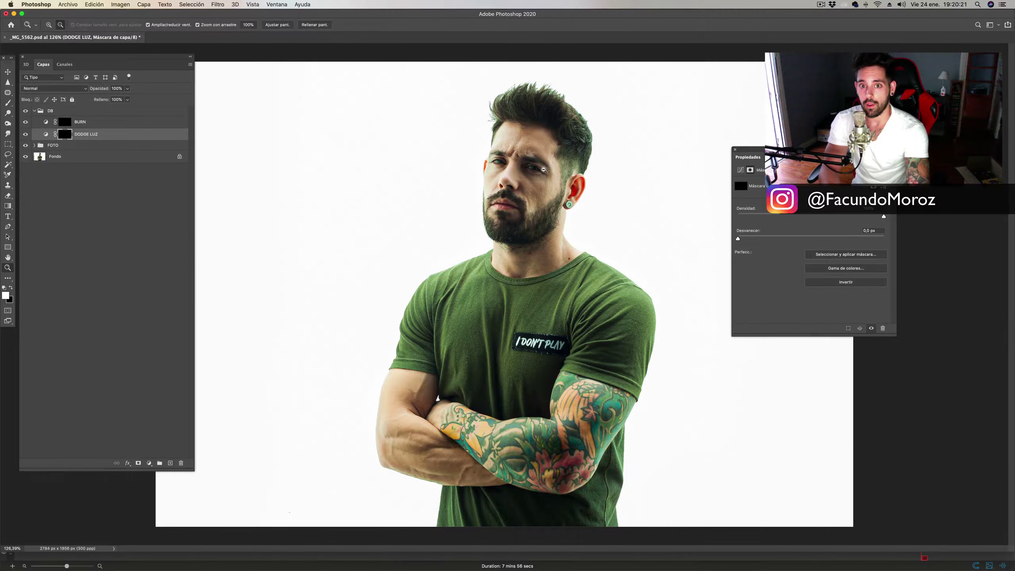
pyautogui.scroll(3, 544, 166)
pyautogui.scroll(2, 544, 165)
pyautogui.scroll(2, 540, 180)
pyautogui.moveTo(533, 197); pyautogui.dragTo(505, 222)
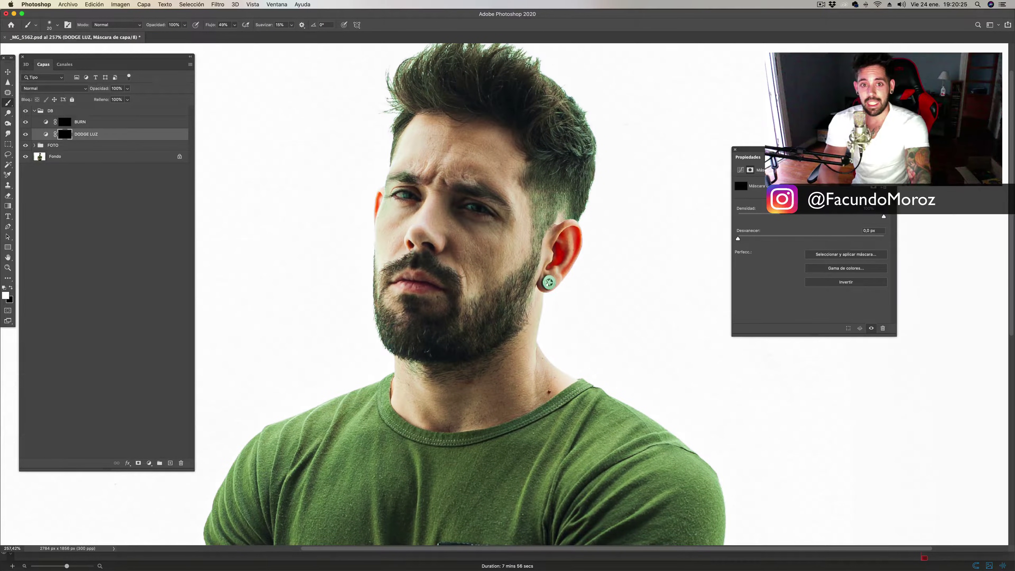
# Step: Add a Tono/saturación layer at saturation -100 to turn the portrait black and white
pyautogui.click(66, 113)
pyautogui.press('x')
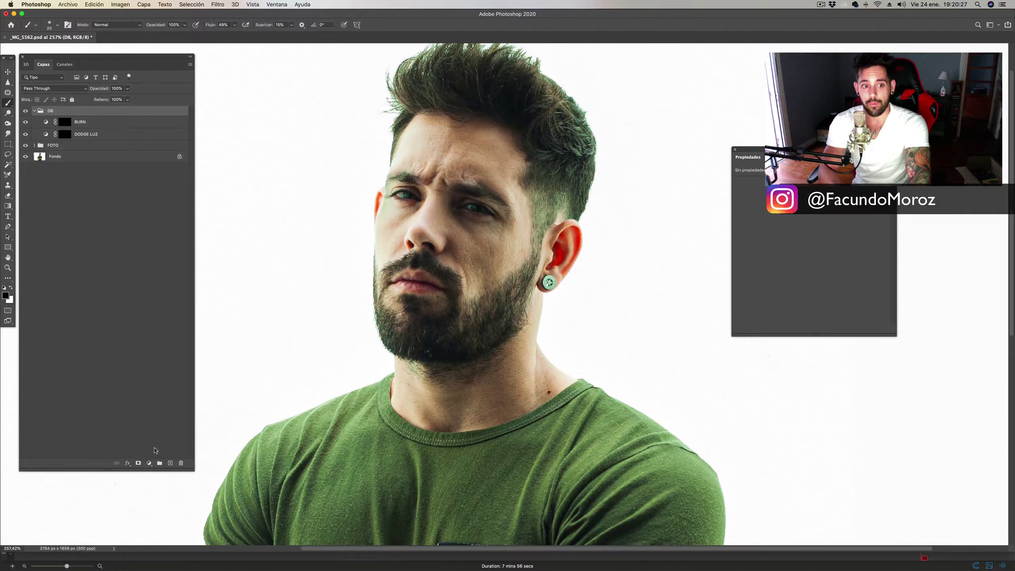
pyautogui.click(149, 462)
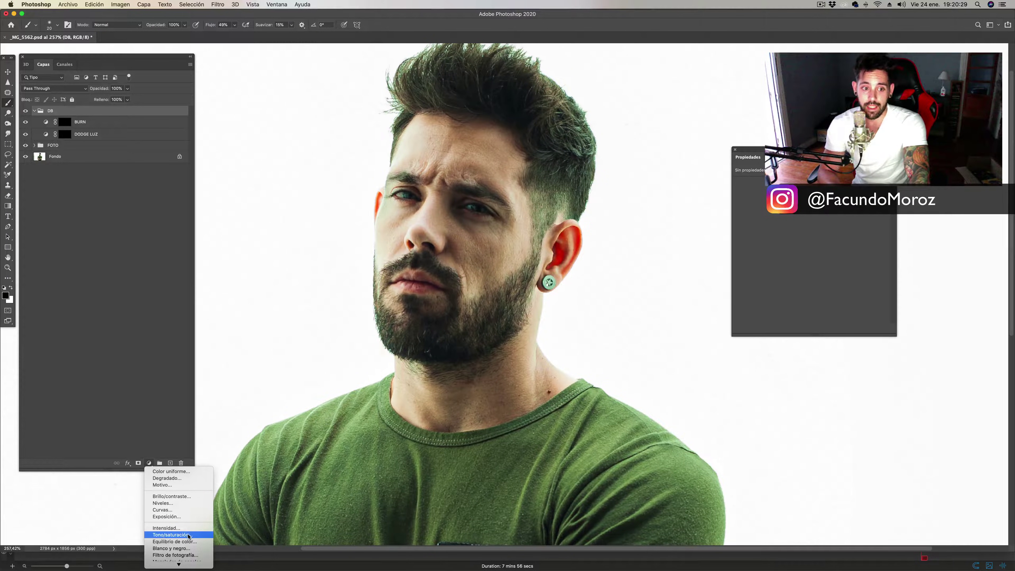
pyautogui.press('Escape')
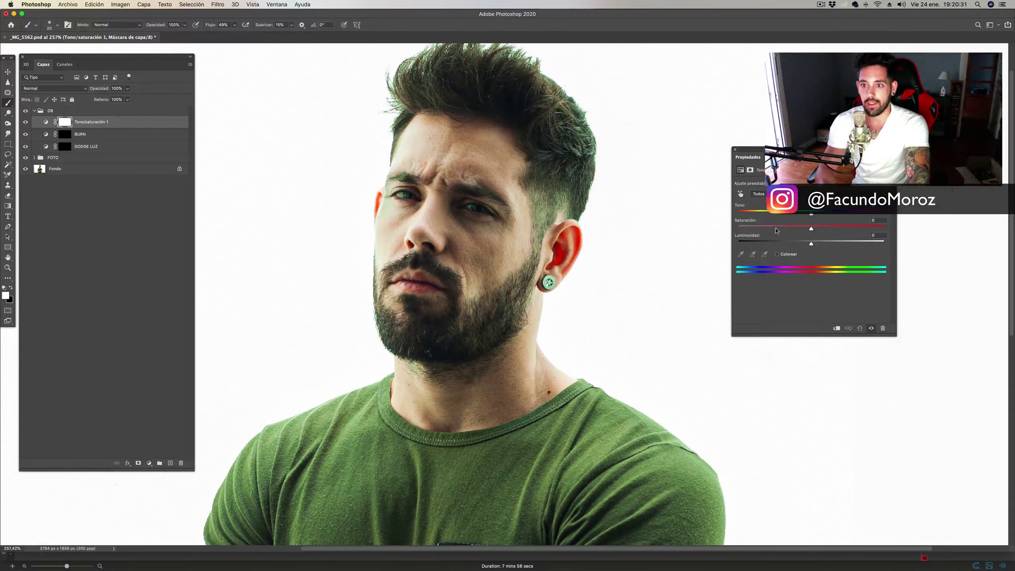
pyautogui.moveTo(775, 226); pyautogui.dragTo(737, 226)
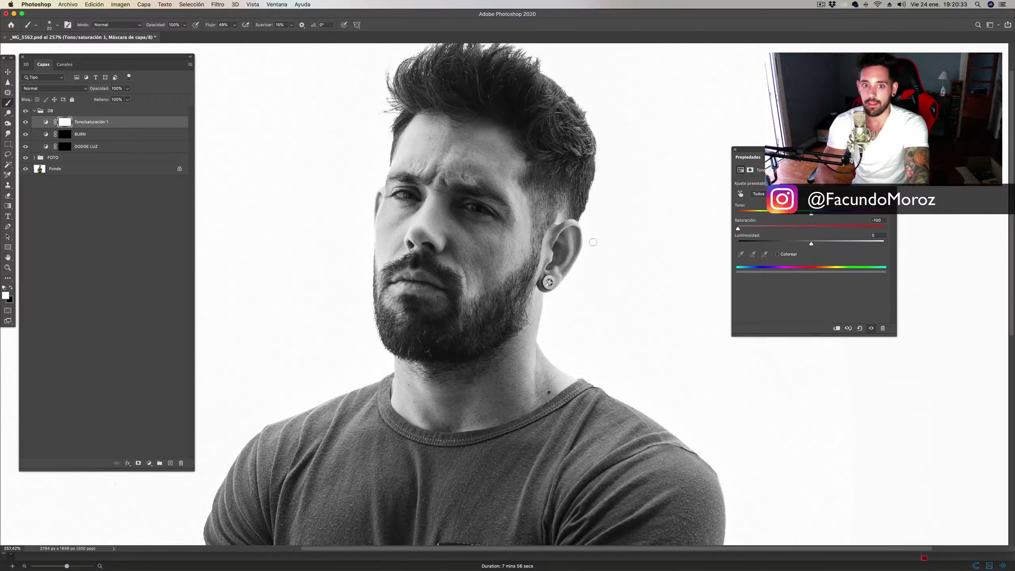
# Step: Zoom closer on the face and move Tono/saturación 1 above the DB group
pyautogui.press('z')
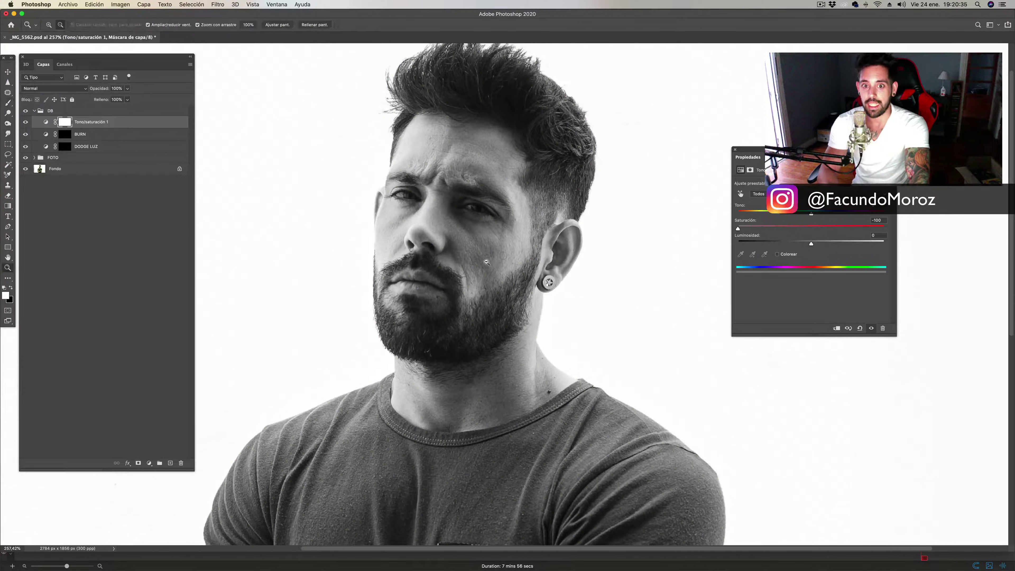
pyautogui.scroll(5, 488, 260)
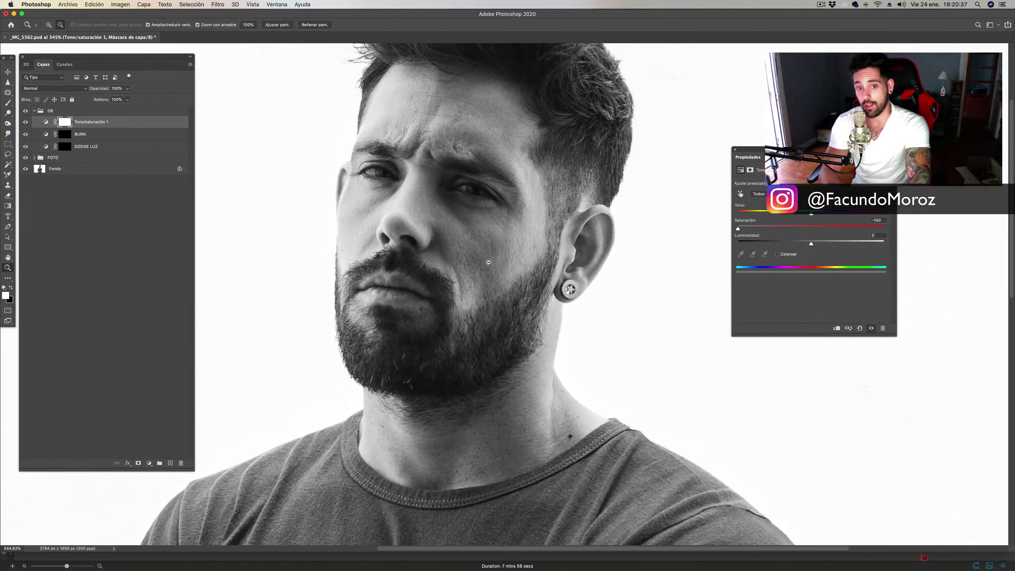
pyautogui.scroll(3, 488, 259)
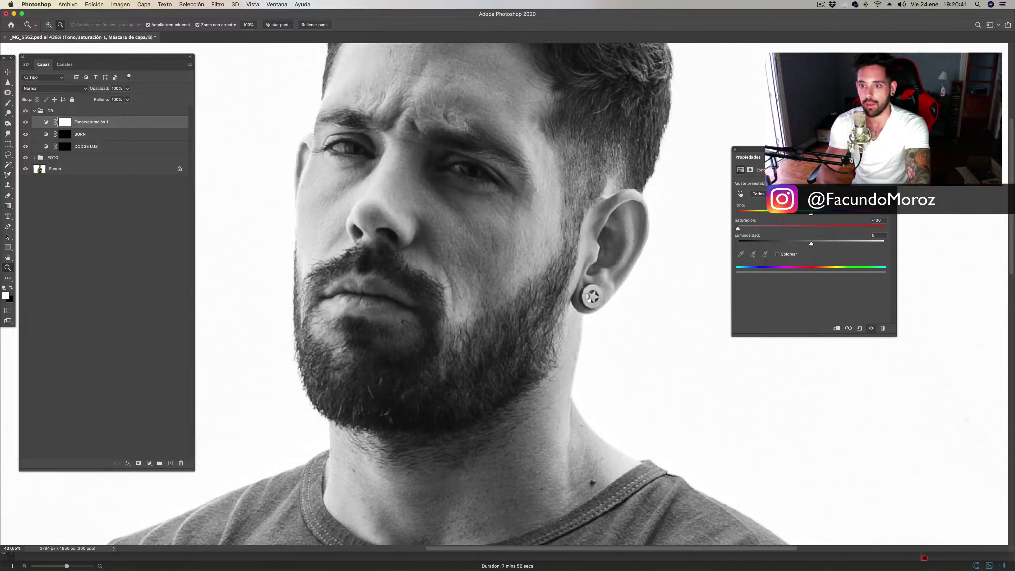
pyautogui.moveTo(51, 122); pyautogui.dragTo(52, 111)
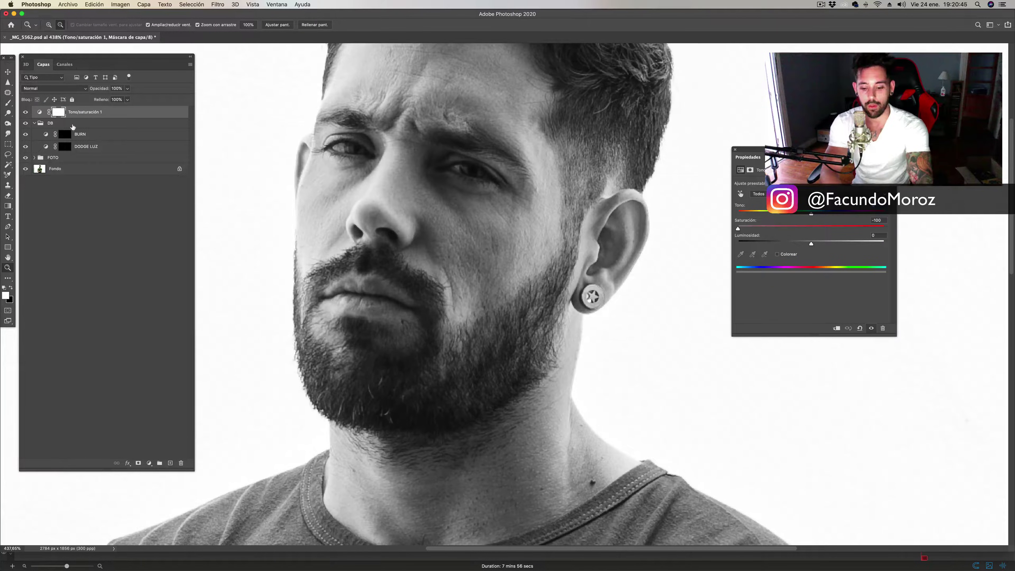
# Step: Group Tono/saturación 1 into a group named BN, then target the DODGE LUZ mask with the brush
pyautogui.press('super+g')
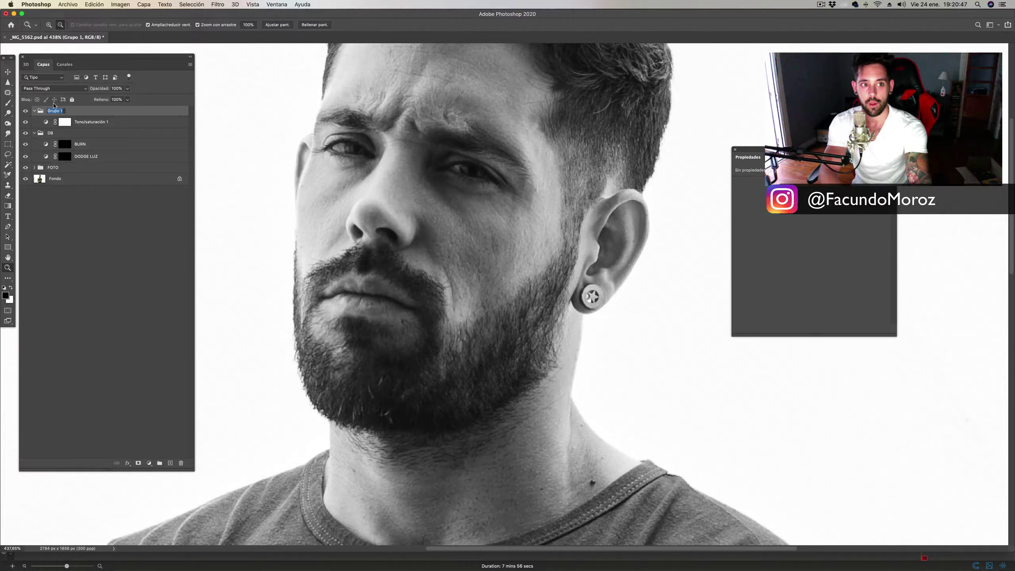
pyautogui.doubleClick(54, 111)
pyautogui.write('BN')
pyautogui.press('Return')
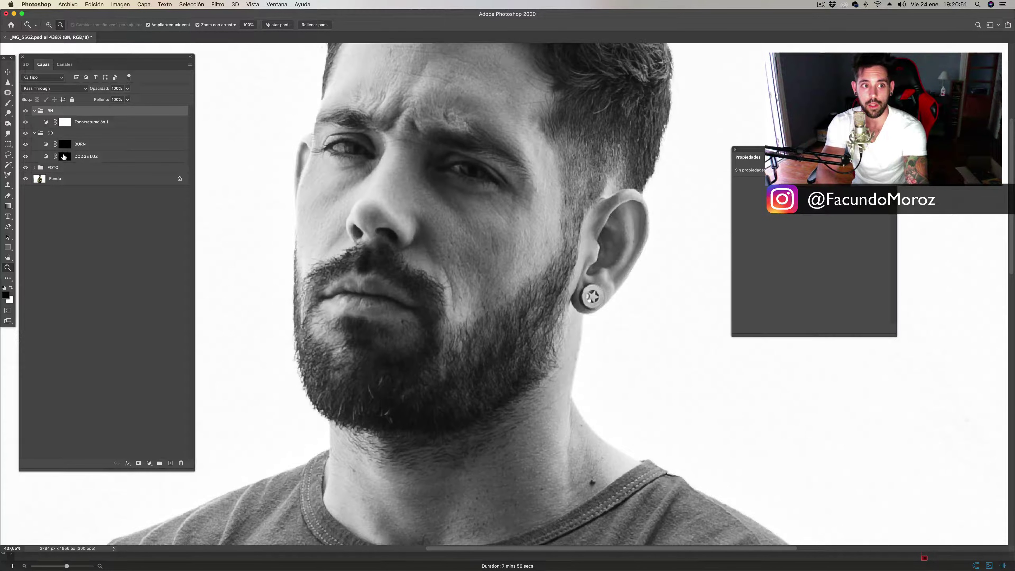
pyautogui.click(65, 156)
pyautogui.press('b')
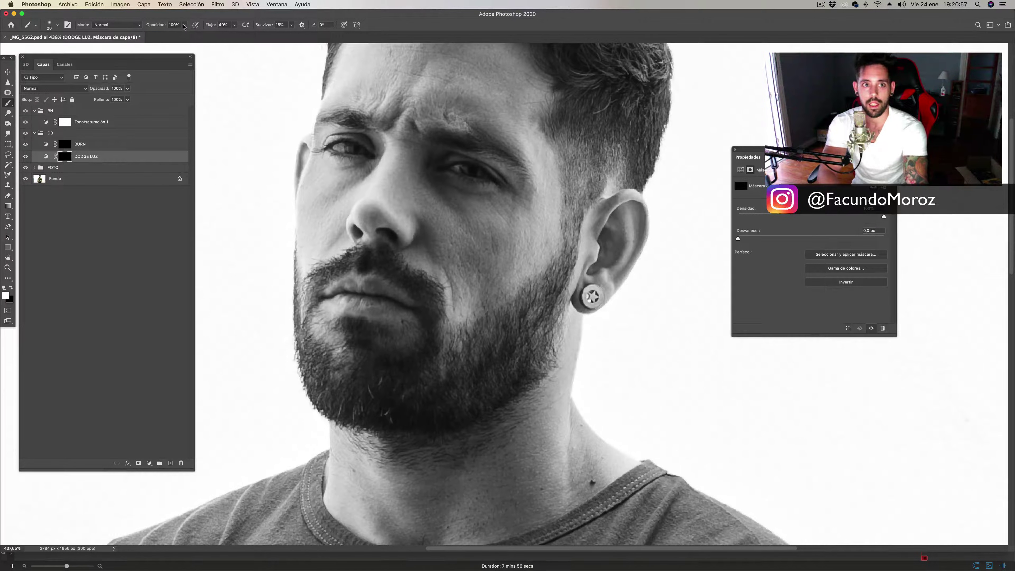
# Step: Set the brush to 2% opacity, about 50% flow and a small size around 8
pyautogui.click(185, 25)
pyautogui.moveTo(176, 34); pyautogui.dragTo(151, 36)
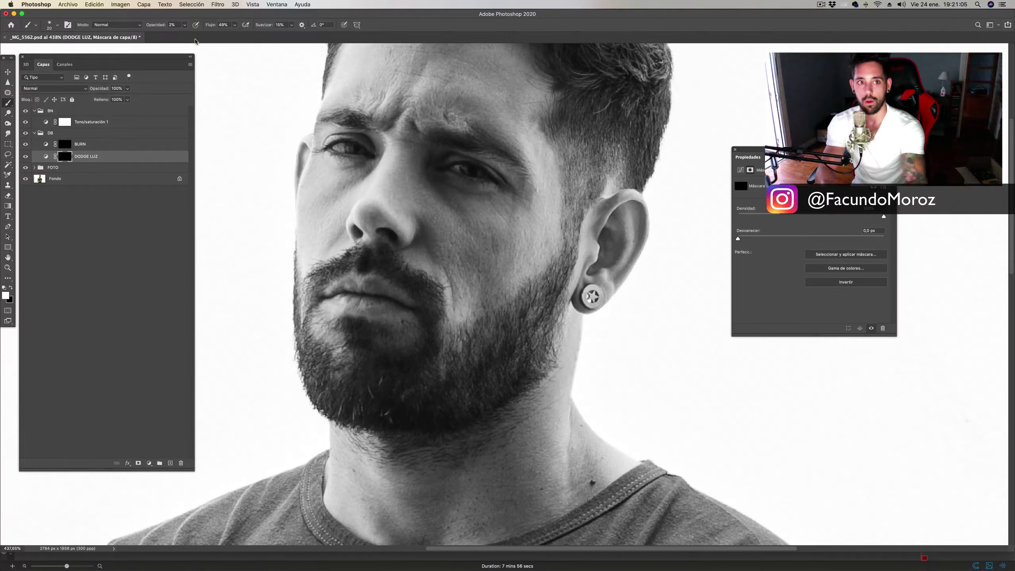
pyautogui.press('0')
pyautogui.press('2')
pyautogui.press('[')
pyautogui.press('[')
pyautogui.press('[')
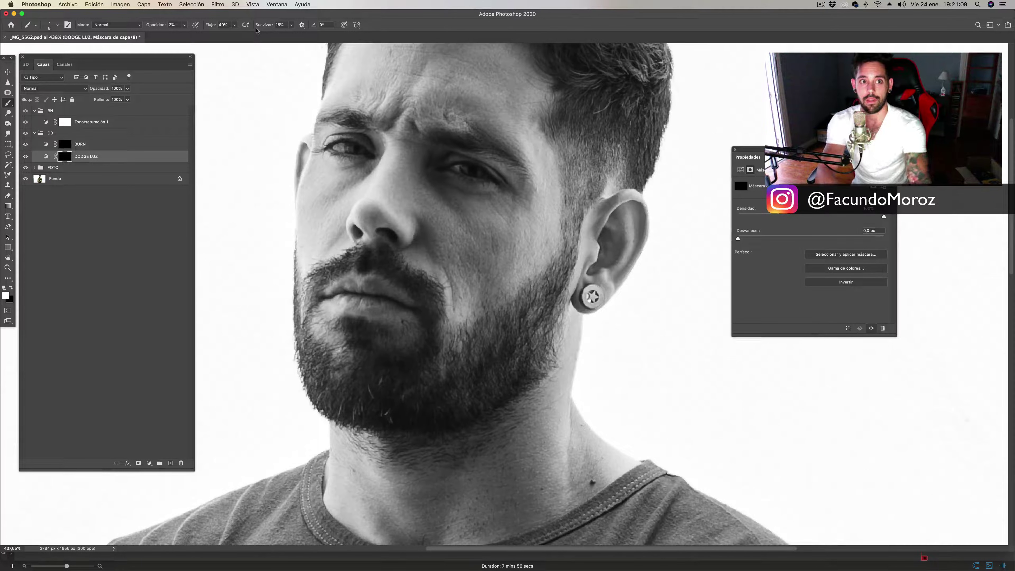
pyautogui.click(235, 25)
pyautogui.moveTo(233, 35); pyautogui.dragTo(234, 34)
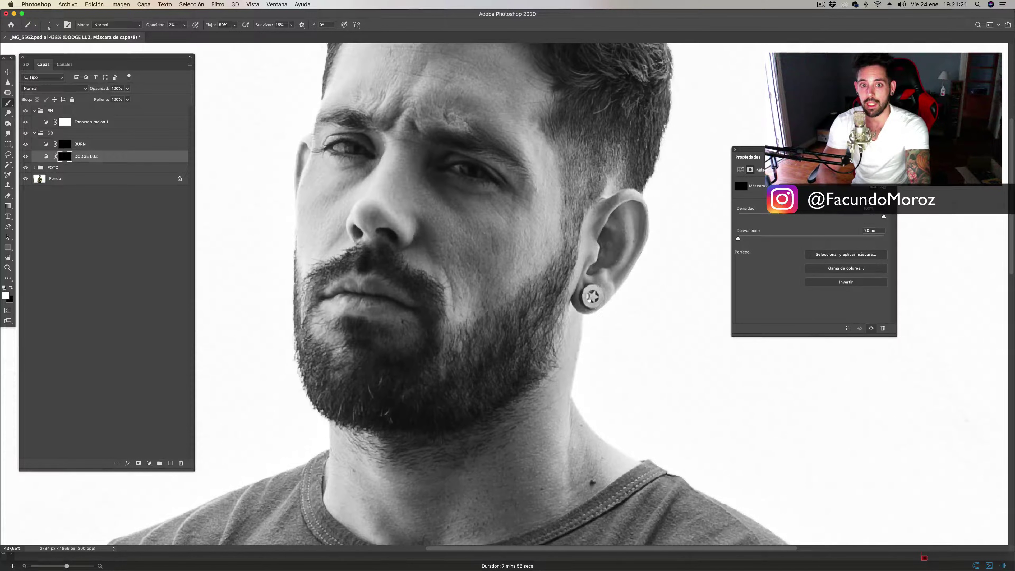
pyautogui.press('[')
pyautogui.press('[')
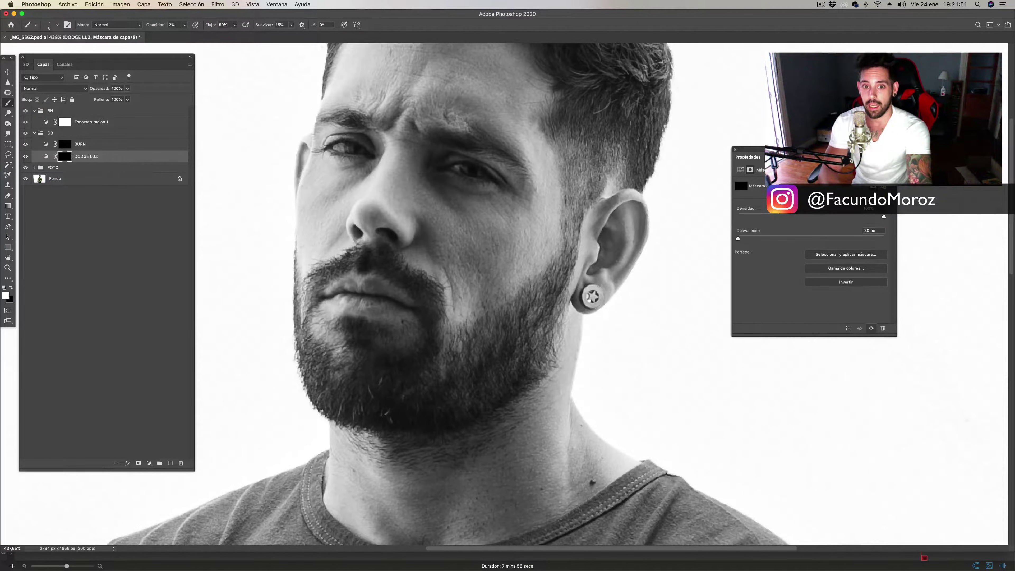
# Step: Zoom in on the face and add a new empty layer in the BN group
pyautogui.press('z')
pyautogui.keyDown('alt'); pyautogui.click(501, 232); pyautogui.keyUp('alt')
pyautogui.click(500, 232)
pyautogui.press('b')
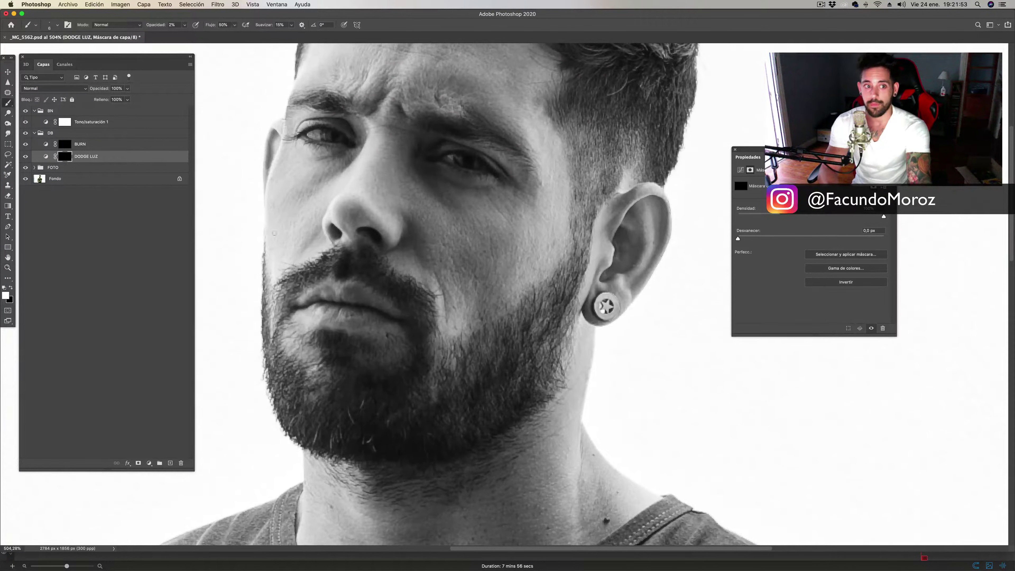
pyautogui.click(105, 112)
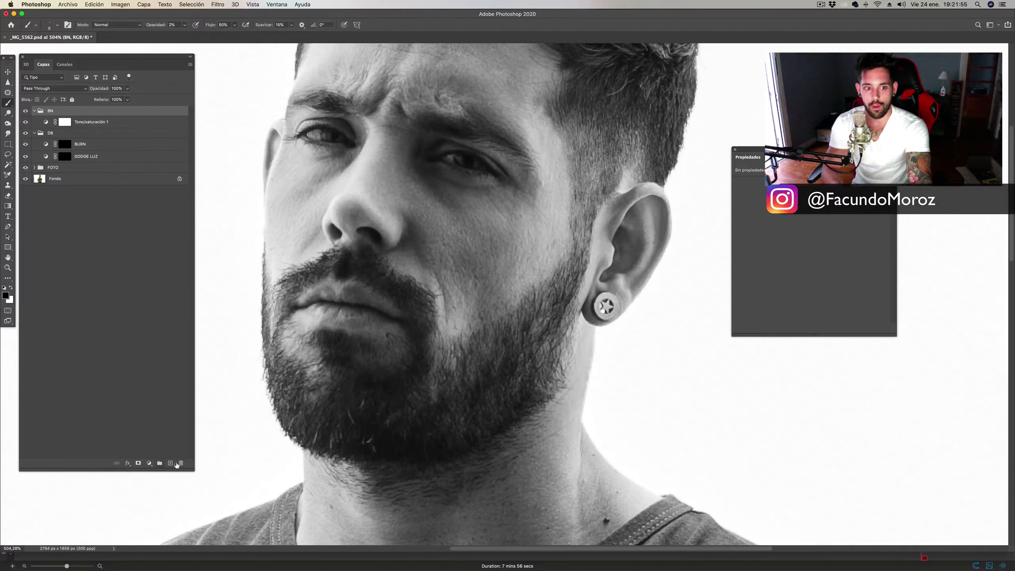
pyautogui.click(170, 463)
# Step: Set the foreground colour to bright green with a smaller brush at 100% opacity
pyautogui.click(11, 298)
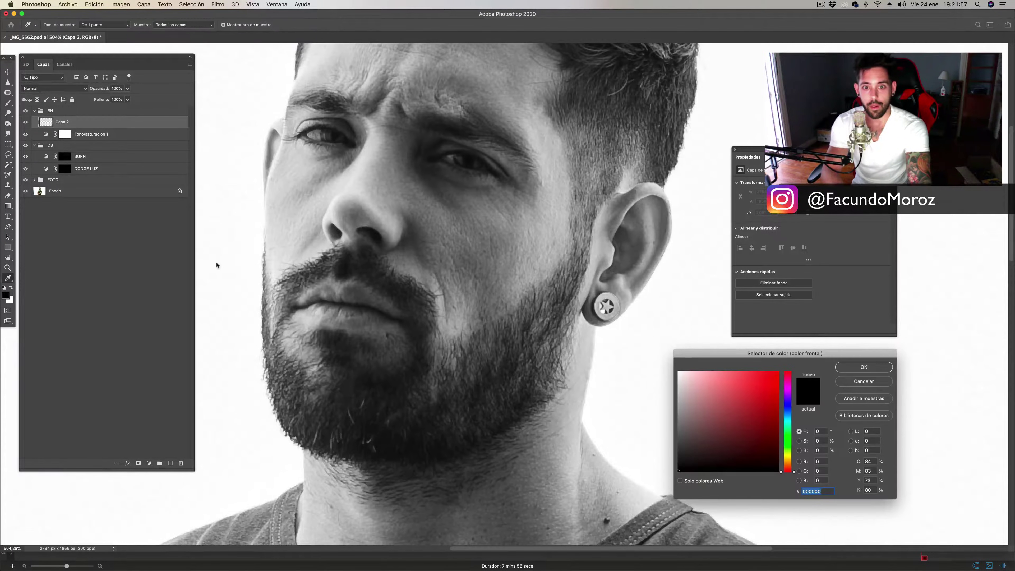
pyautogui.click(785, 440)
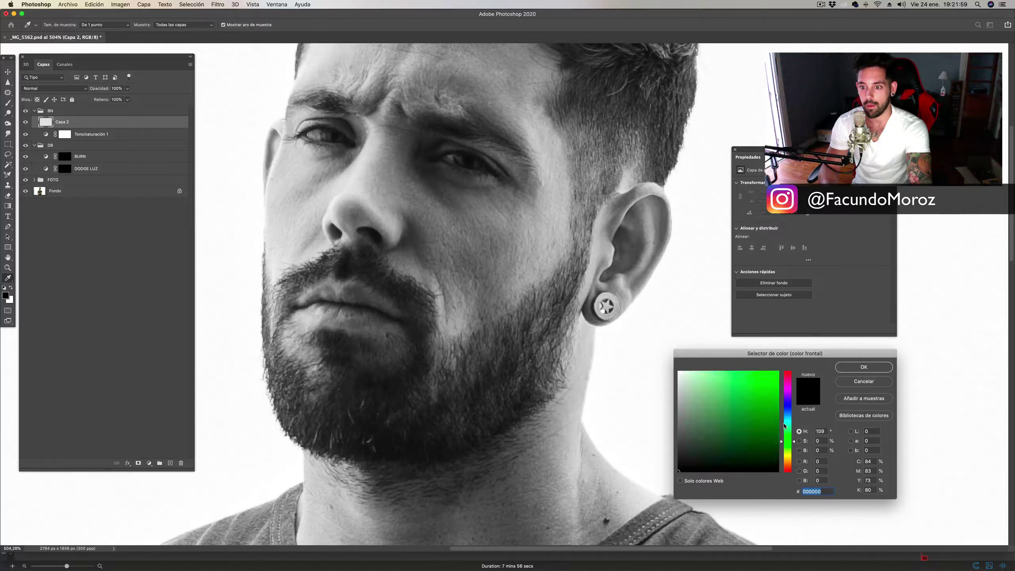
pyautogui.moveTo(728, 380); pyautogui.dragTo(780, 370)
pyautogui.press('Return')
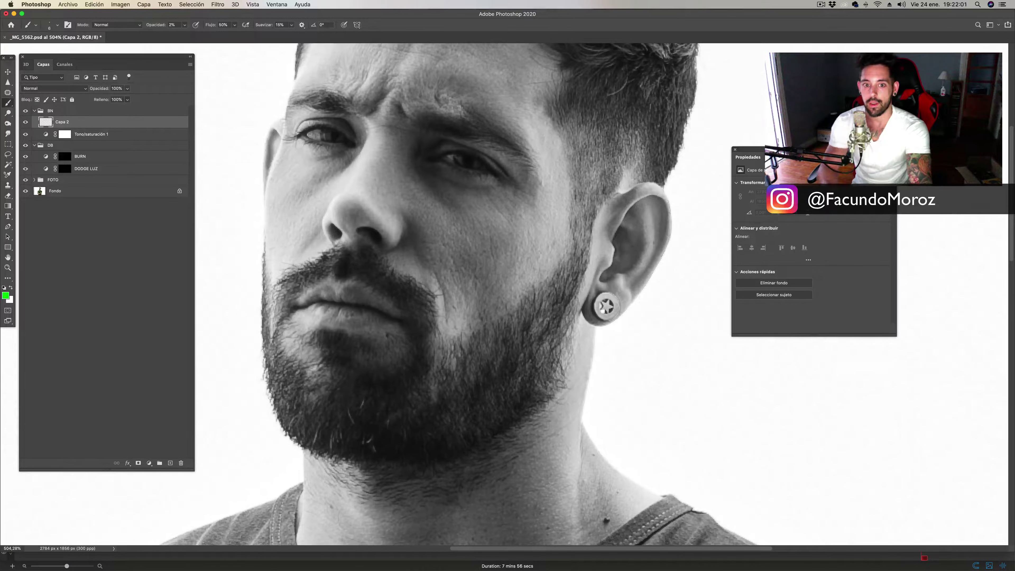
pyautogui.press('[')
pyautogui.press('[')
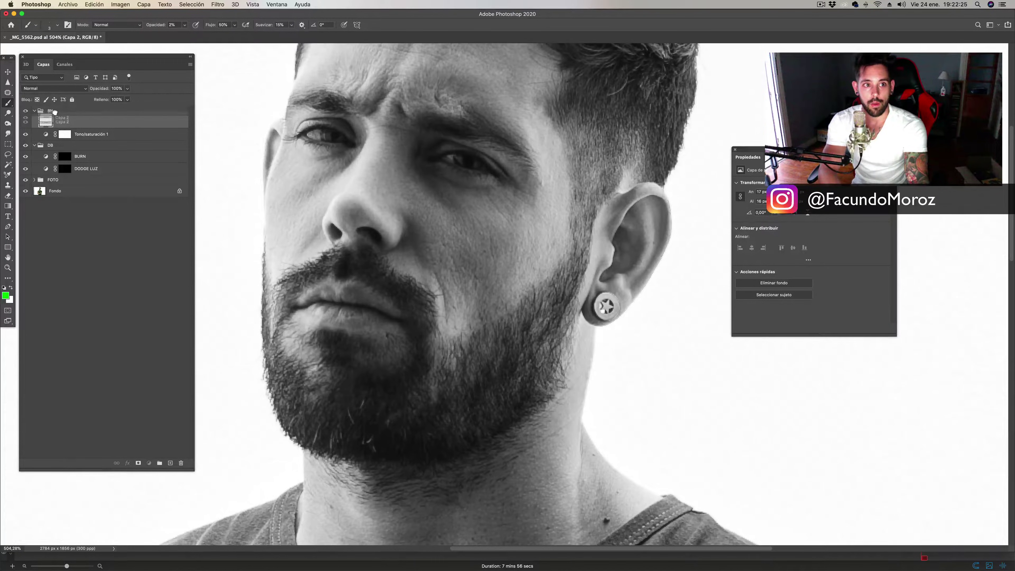
pyautogui.press('0')
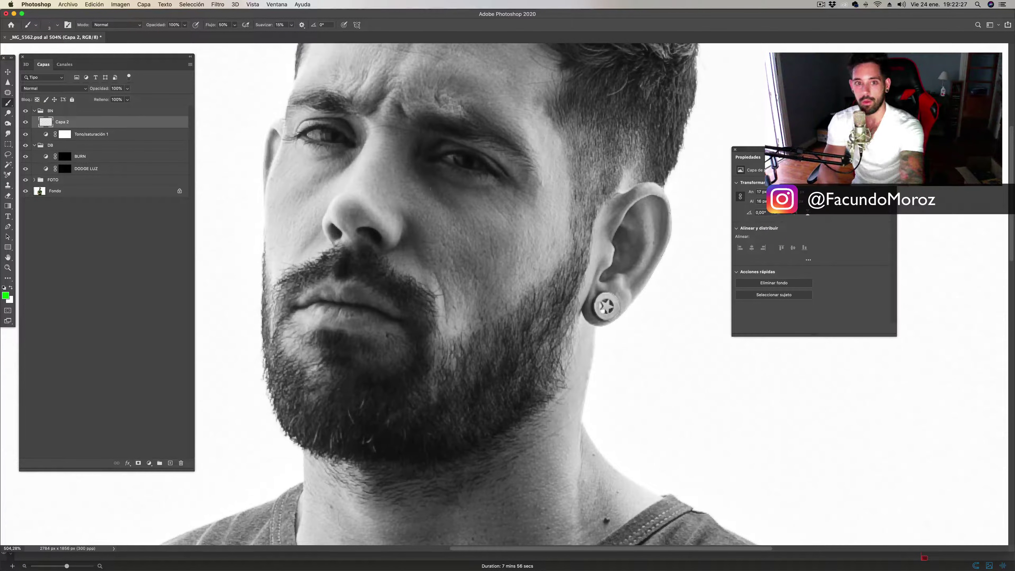
# Step: Write green circled numbers 1–3 on the cheek, under-eye and neck
pyautogui.moveTo(428, 184); pyautogui.dragTo(429, 194)
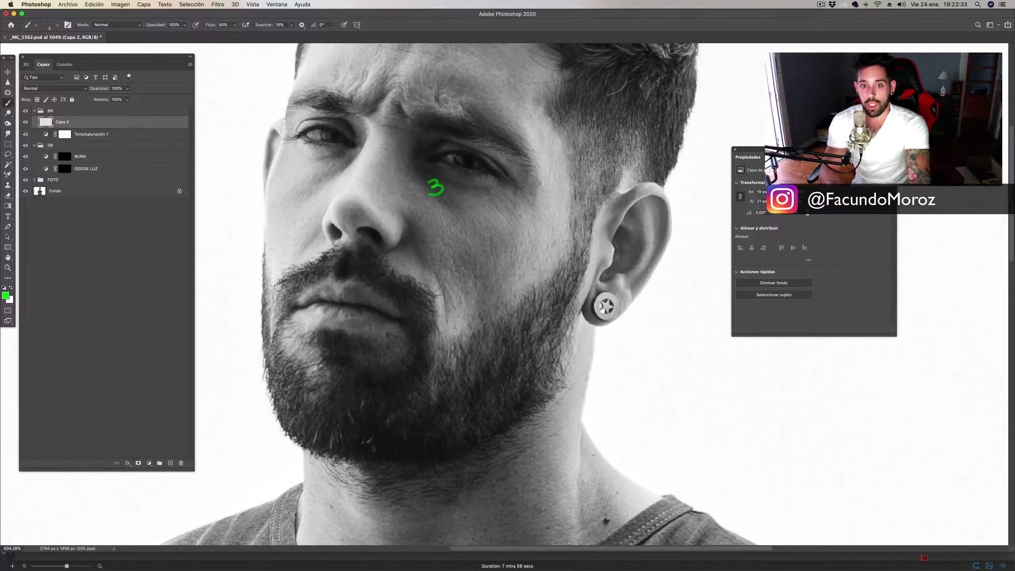
pyautogui.moveTo(470, 261)
pyautogui.mouseDown()
pyautogui.moveTo(476, 270)
pyautogui.moveTo(471, 258)
pyautogui.mouseUp()
pyautogui.moveTo(437, 174); pyautogui.dragTo(440, 174)
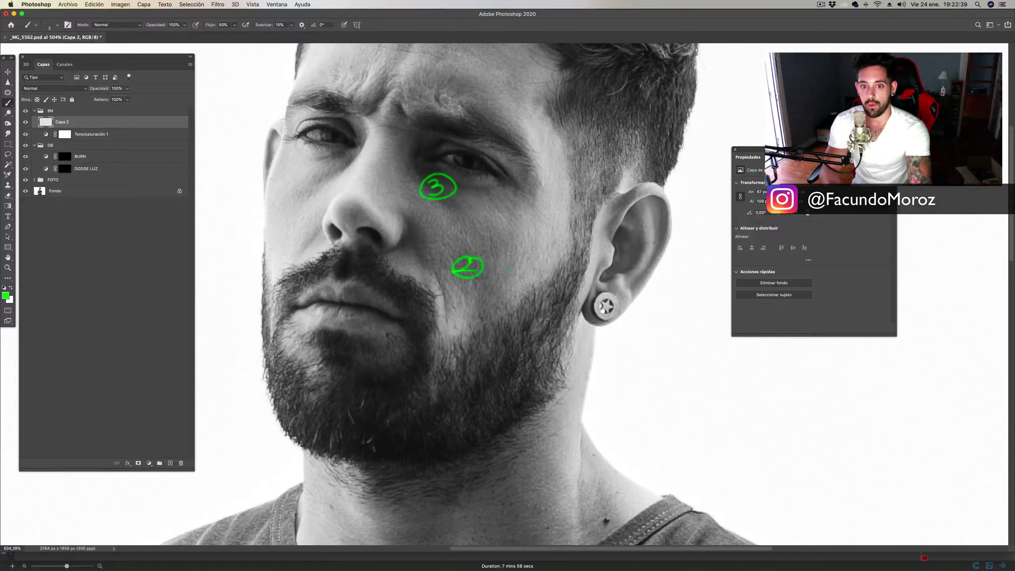
pyautogui.scroll(-5, 498, 360)
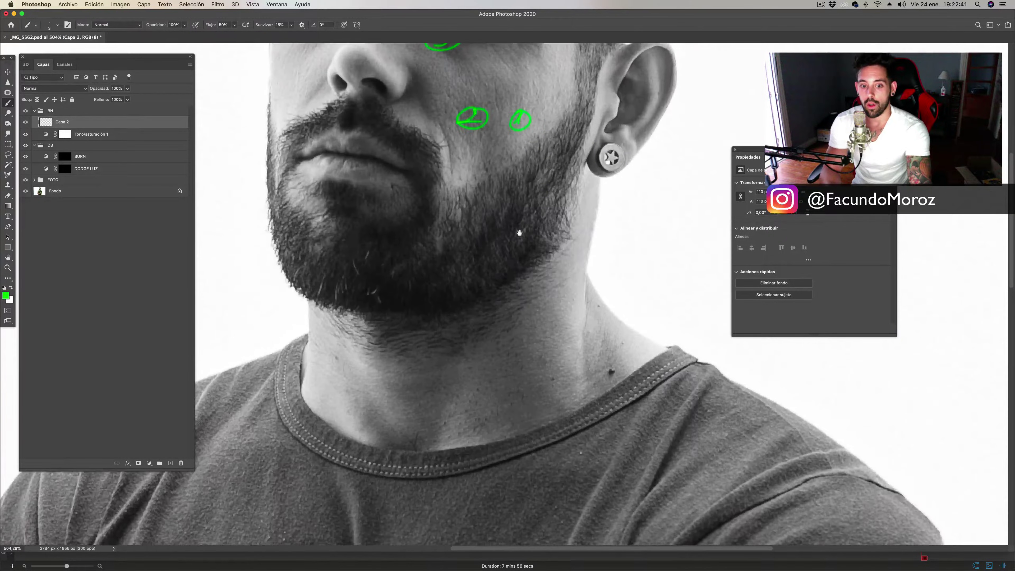
pyautogui.moveTo(452, 340)
pyautogui.mouseDown()
pyautogui.moveTo(450, 349)
pyautogui.moveTo(461, 329)
pyautogui.mouseUp()
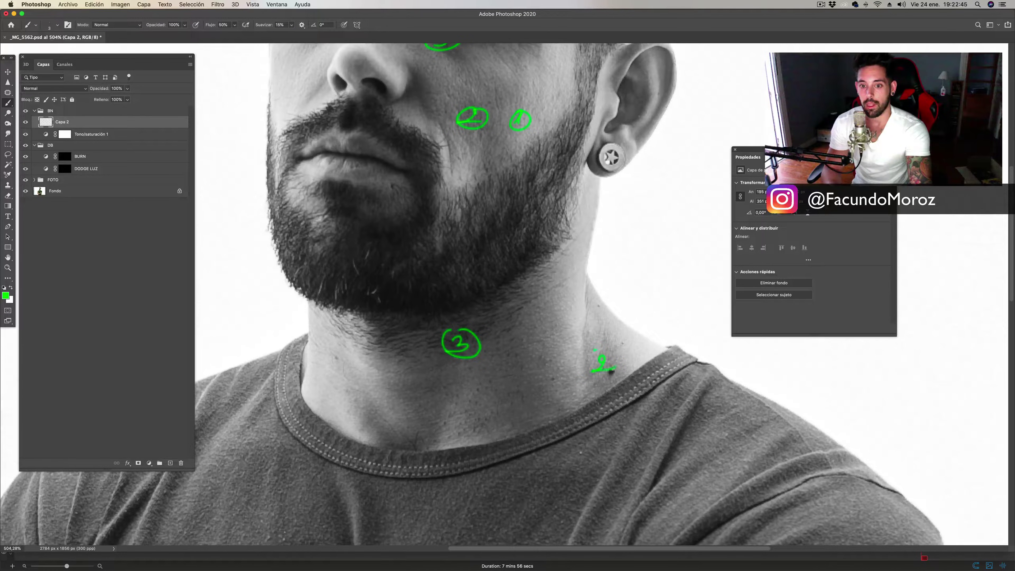
pyautogui.moveTo(594, 350); pyautogui.dragTo(597, 351)
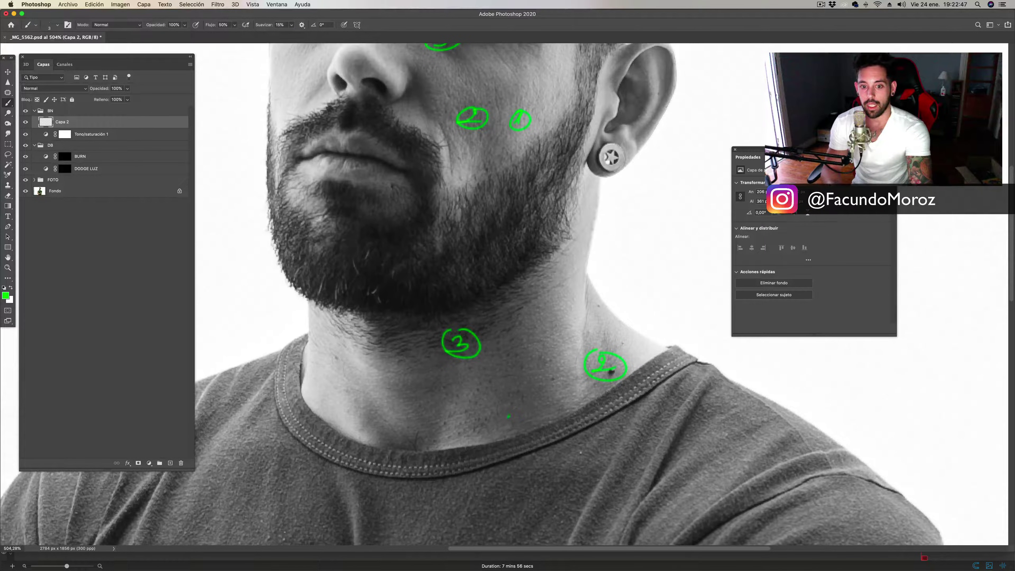
pyautogui.moveTo(509, 416)
pyautogui.mouseDown()
pyautogui.moveTo(500, 420)
pyautogui.moveTo(523, 397)
pyautogui.mouseUp()
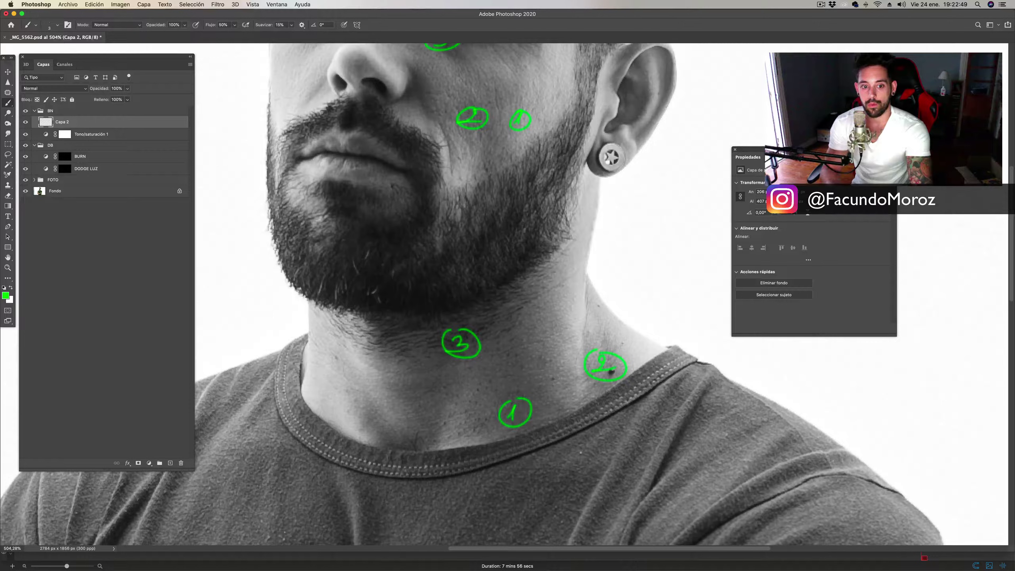
pyautogui.scroll(5, 503, 287)
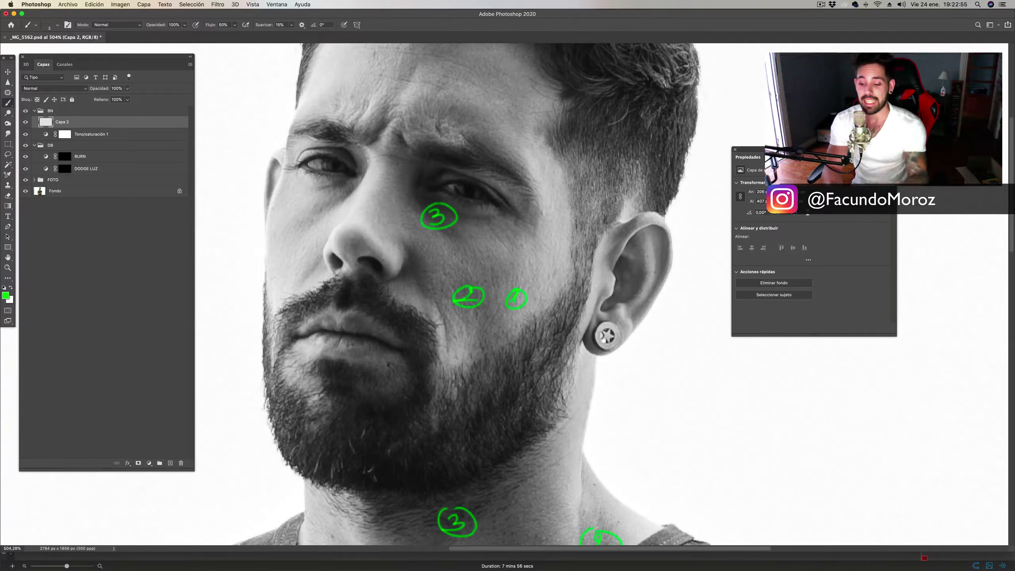
# Step: Delete the Capa 2 annotations, target the DODGE LUZ mask, and set a slightly larger brush at 1% opacity
pyautogui.press('BackSpace')
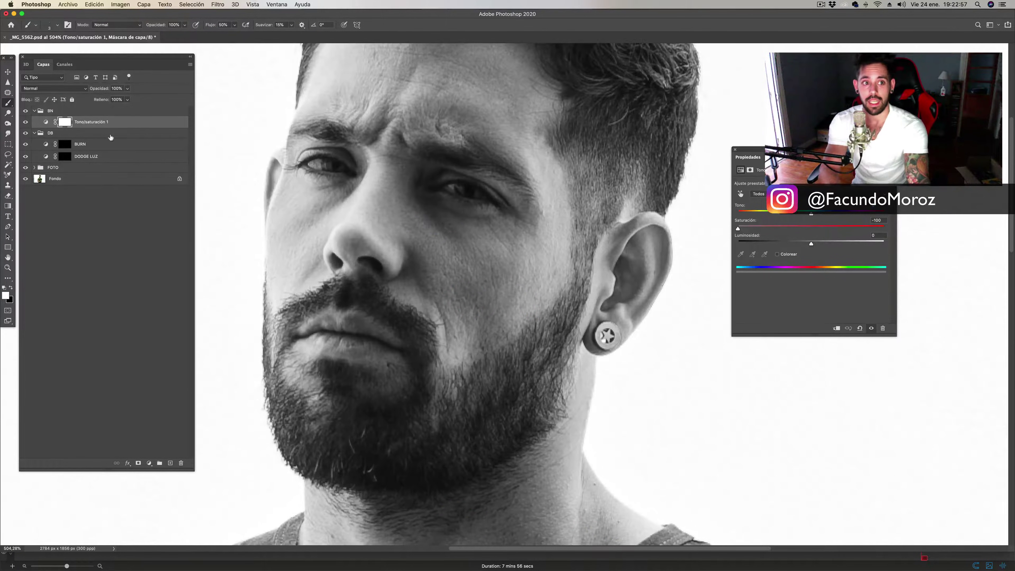
pyautogui.click(65, 157)
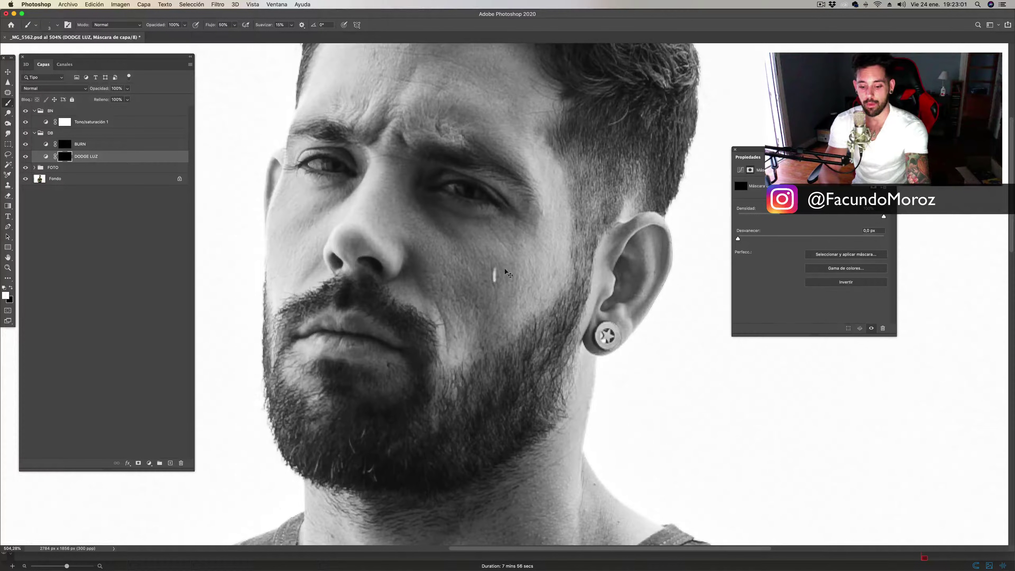
pyautogui.press('0')
pyautogui.press('1')
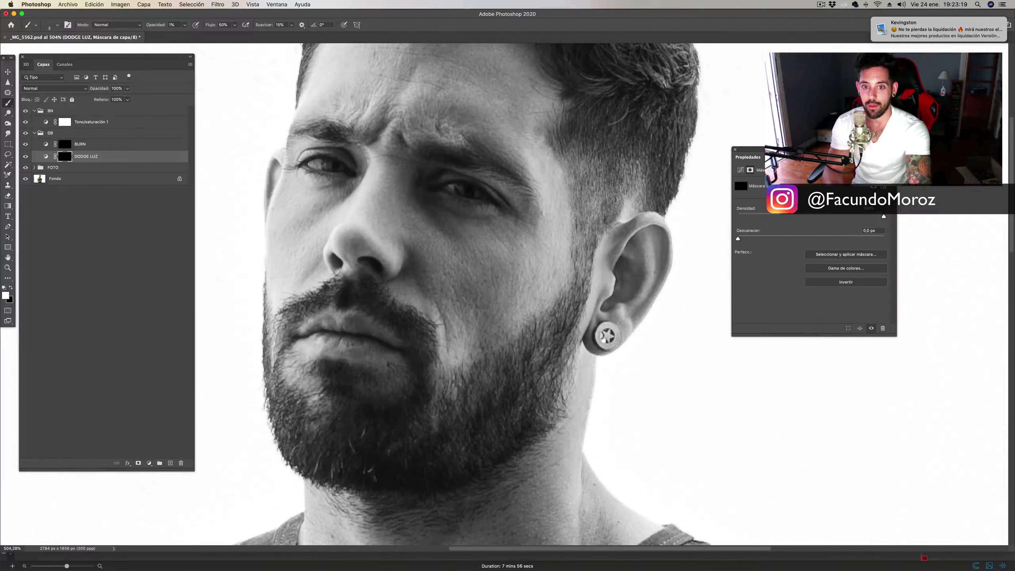
pyautogui.press(']')
pyautogui.press(']')
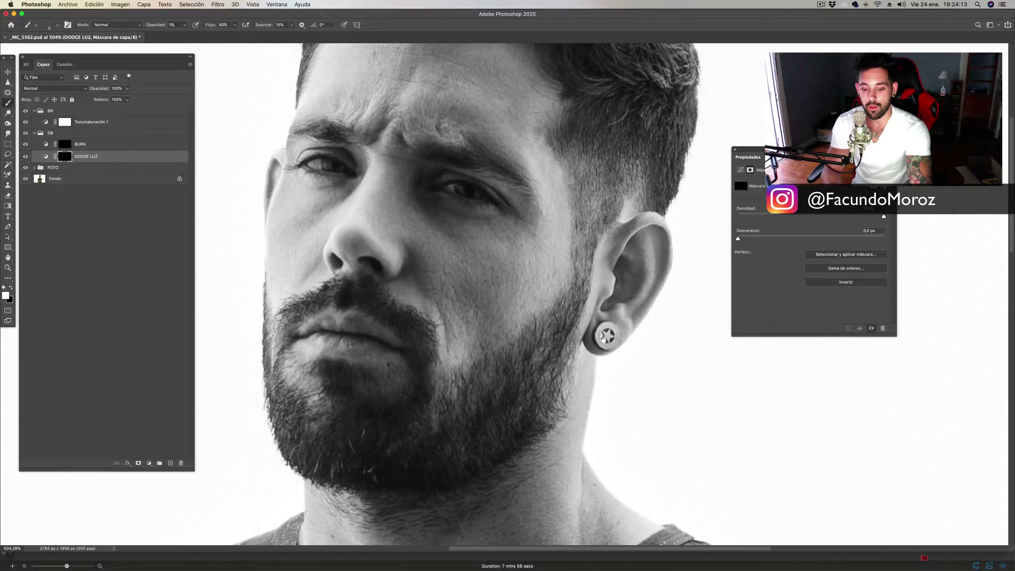
# Step: Set the brush opacity to 32% and pan to show more of the forehead and hair
pyautogui.scroll(3, 444, 245)
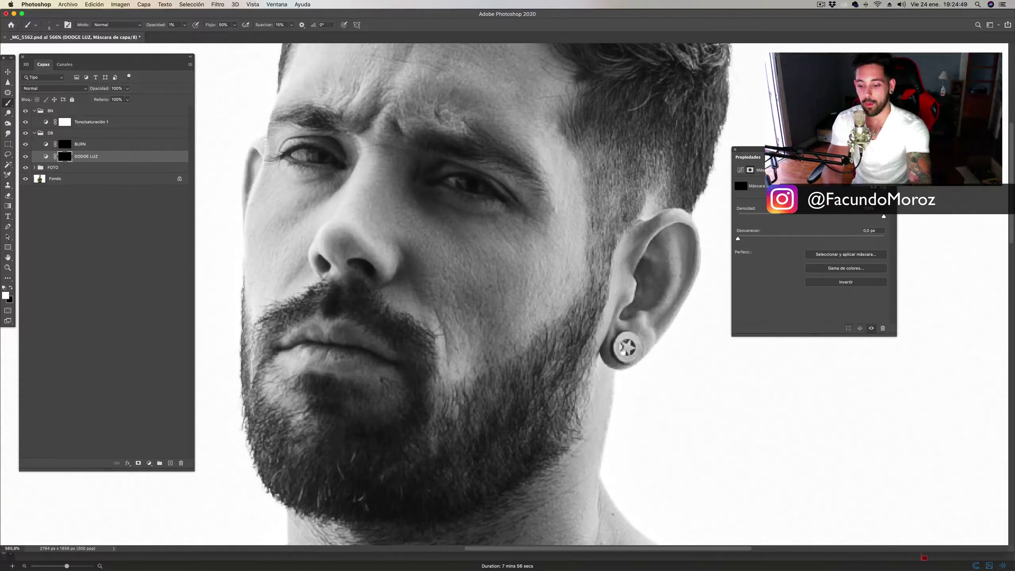
pyautogui.press('3')
pyautogui.press('2')
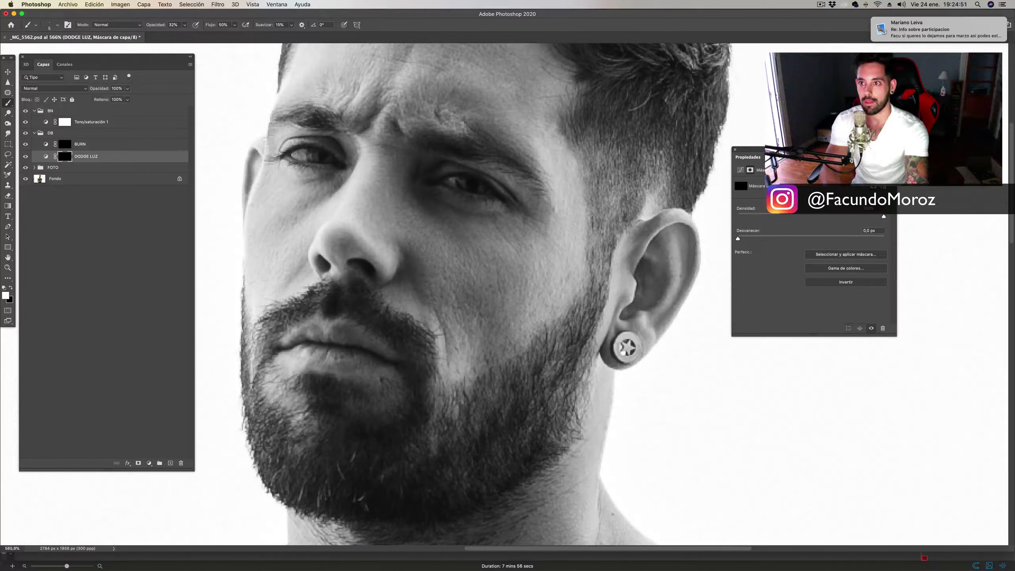
pyautogui.moveTo(536, 156); pyautogui.dragTo(528, 198)
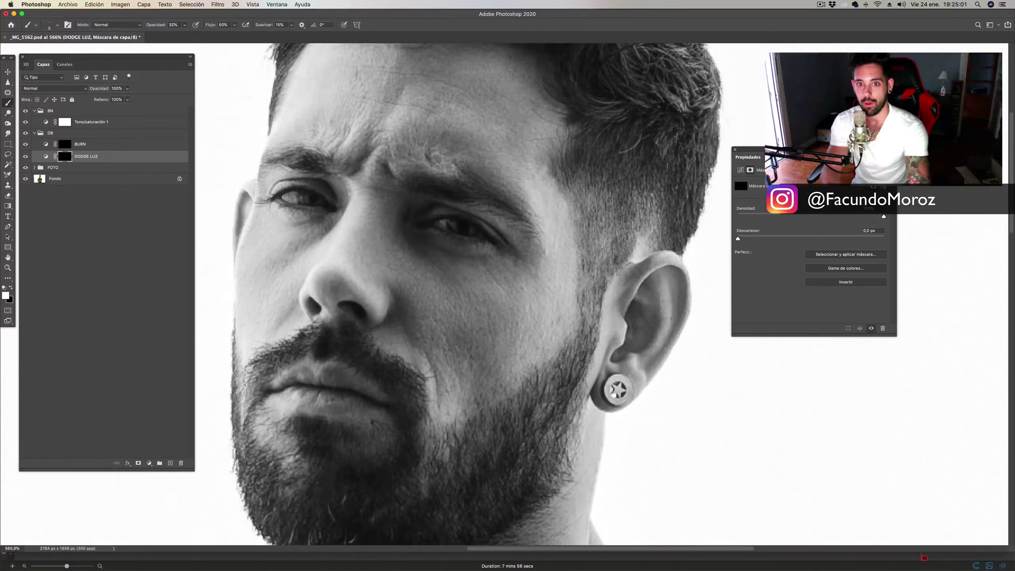
# Step: Set brush opacity to 3%, return the brush size to 5, and zoom in on the cheek
pyautogui.write('3')
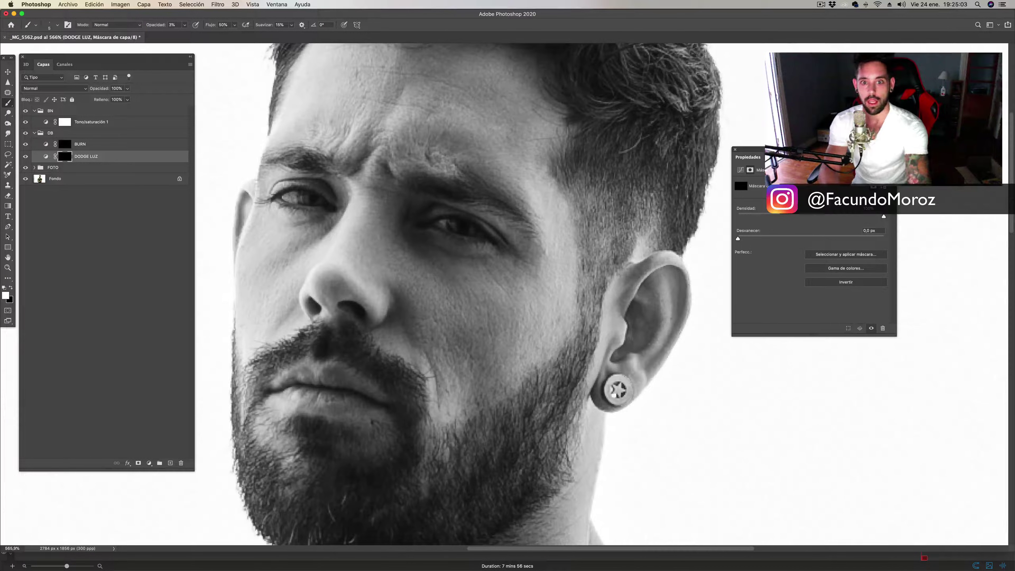
pyautogui.press('[')
pyautogui.press('[')
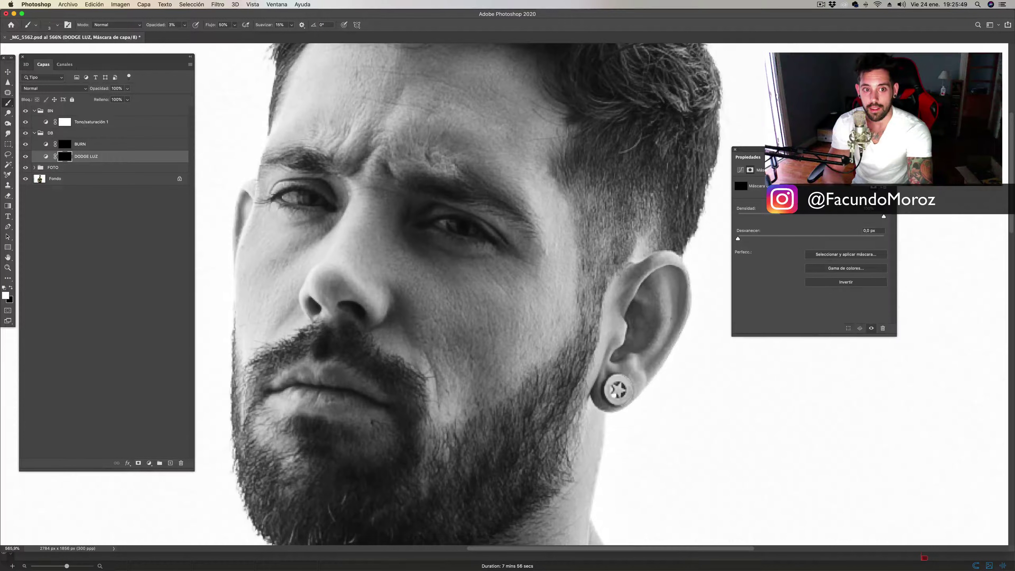
pyautogui.press(']')
pyautogui.press(']')
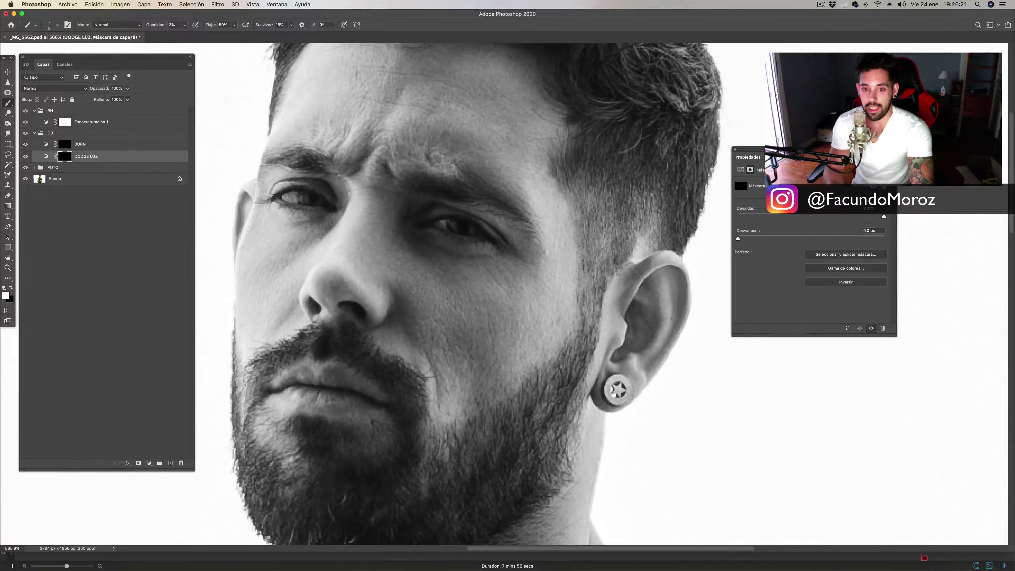
pyautogui.scroll(3, 501, 351)
# Step: Pan across the close-up face from the lower cheek and beard to the nose and forehead, then zoom out slightly
pyautogui.scroll(2, 501, 352)
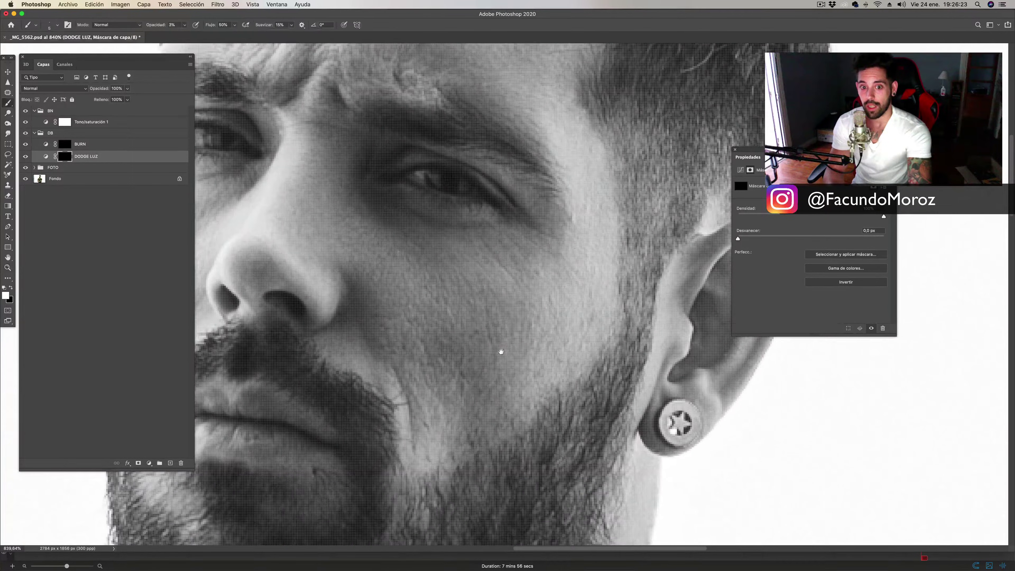
pyautogui.moveTo(501, 352); pyautogui.dragTo(506, 277)
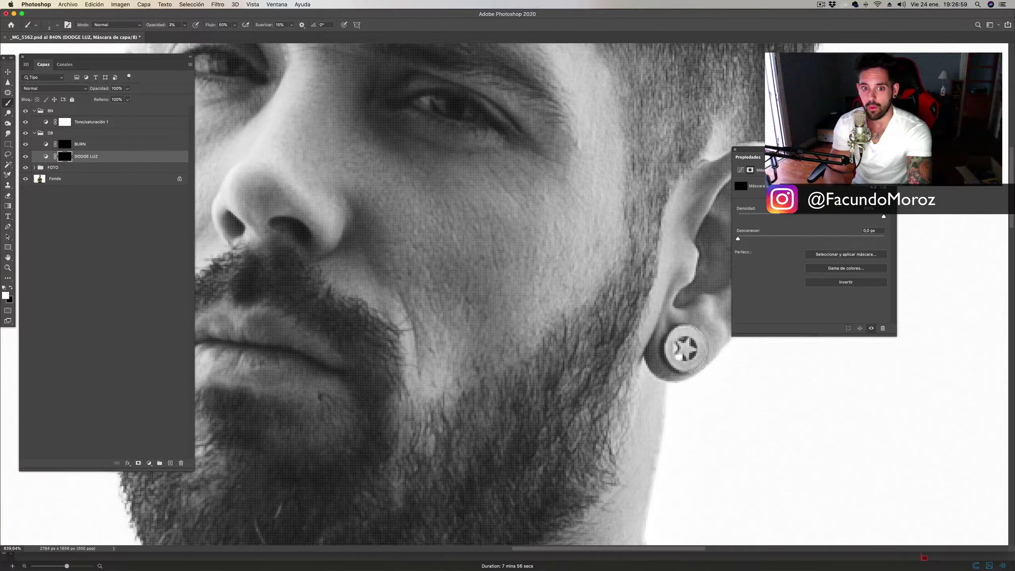
pyautogui.scroll(3, 483, 288)
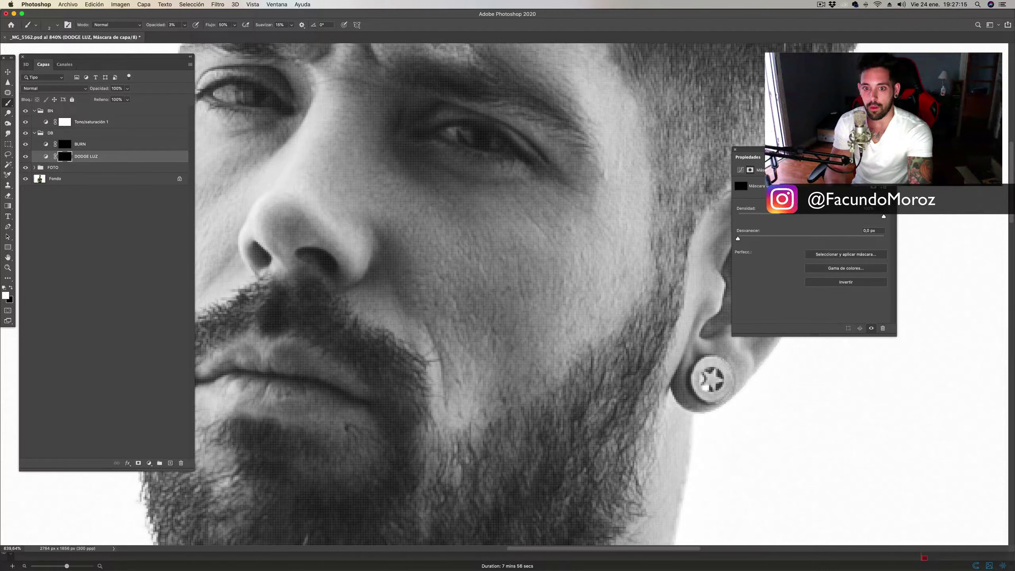
pyautogui.moveTo(572, 318); pyautogui.dragTo(673, 368)
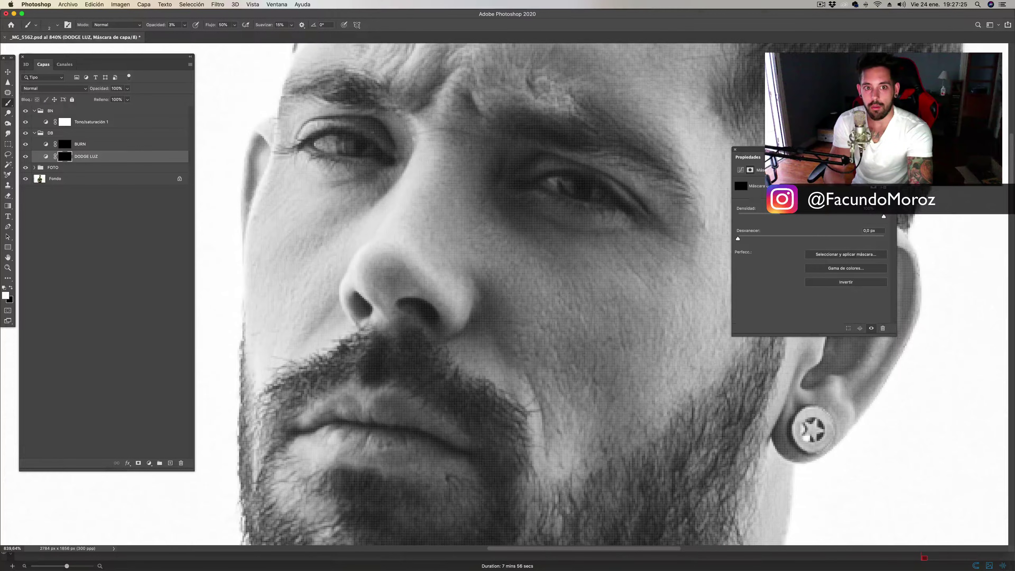
pyautogui.scroll(5, 535, 129)
pyautogui.scroll(1, 534, 130)
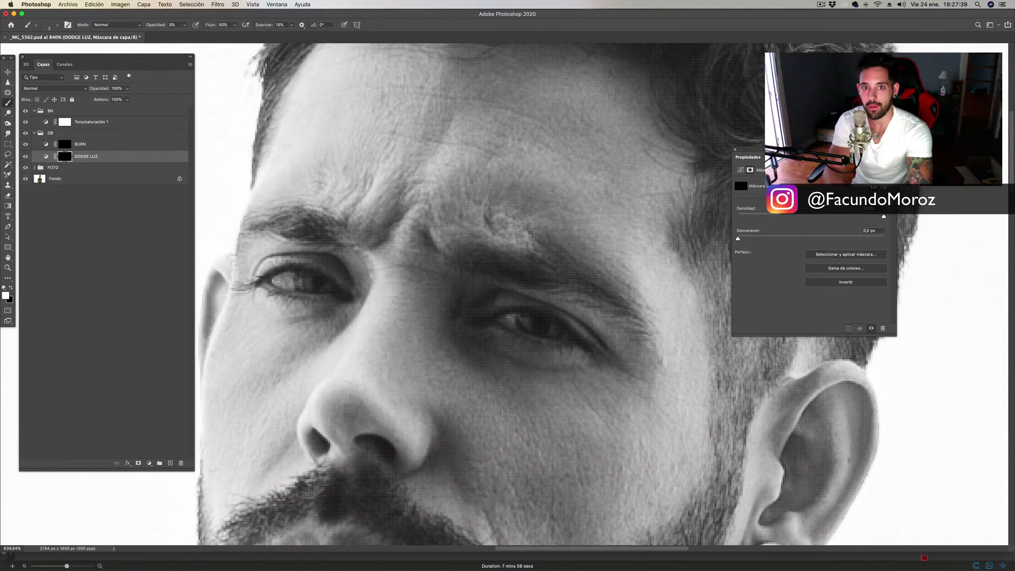
pyautogui.scroll(-5, 491, 146)
# Step: Zoom out to about 465% to see the whole face, with the brush active again
pyautogui.press('z')
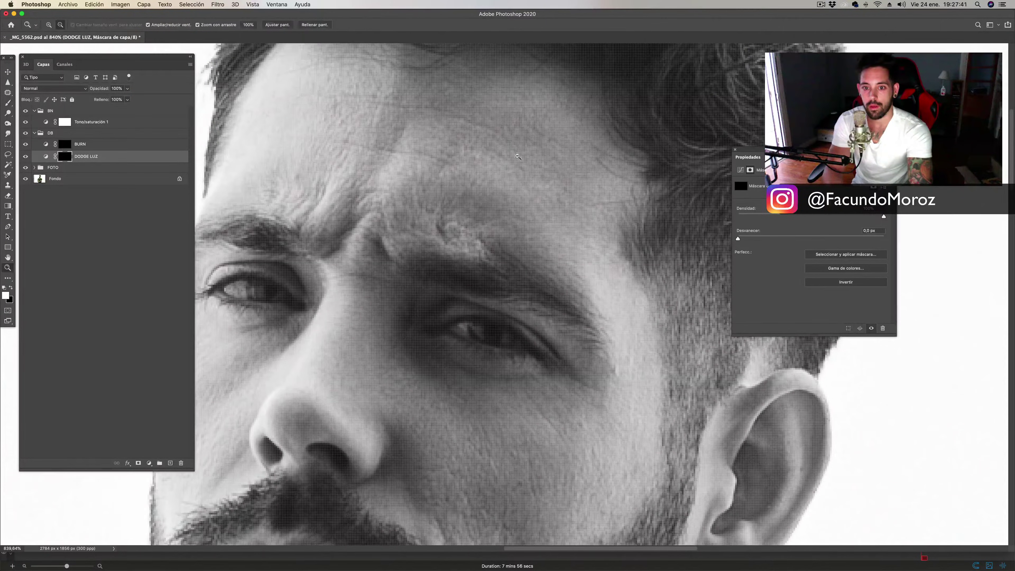
pyautogui.scroll(-3, 491, 147)
pyautogui.press('b')
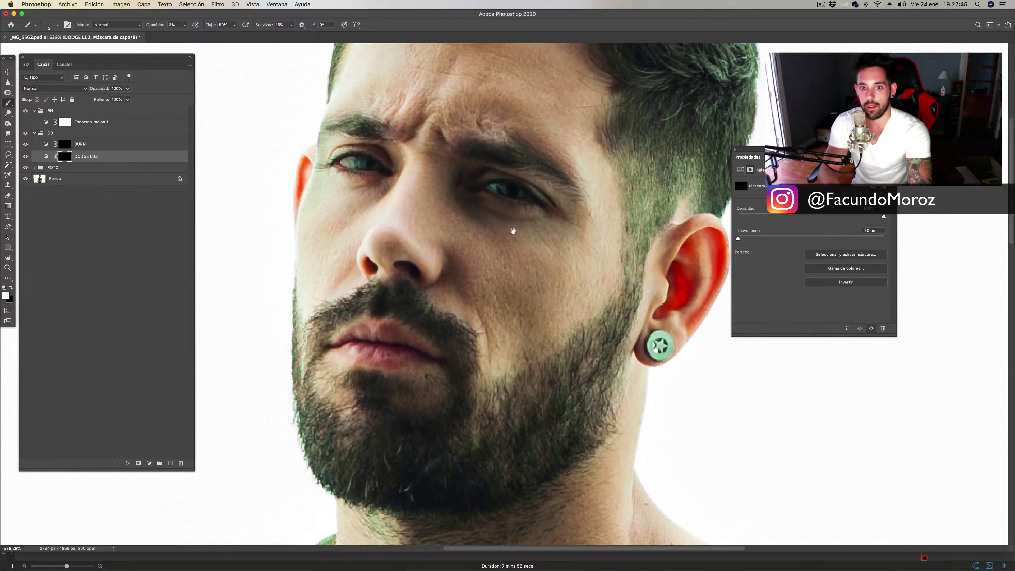
pyautogui.scroll(2, 495, 224)
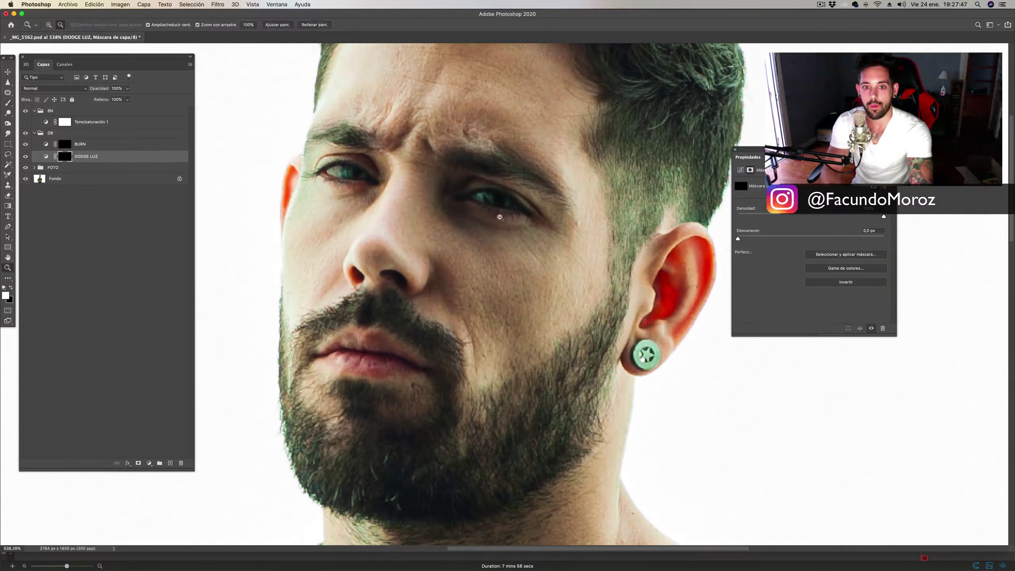
pyautogui.scroll(-3, 515, 208)
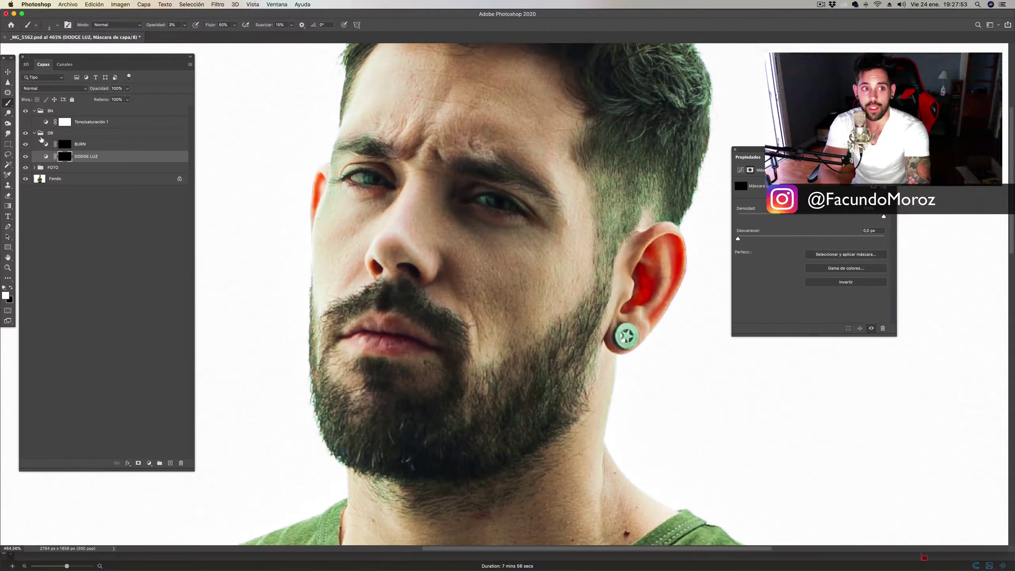
# Step: Toggle the DODGE LUZ layer's visibility to compare its effect on the face
pyautogui.click(26, 156)
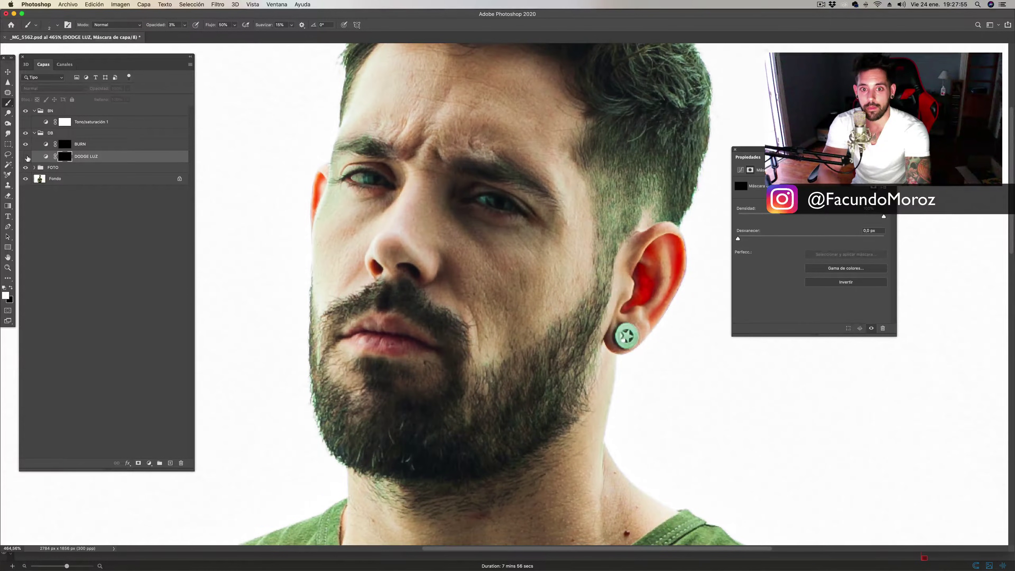
pyautogui.click(26, 156)
pyautogui.click(26, 156)
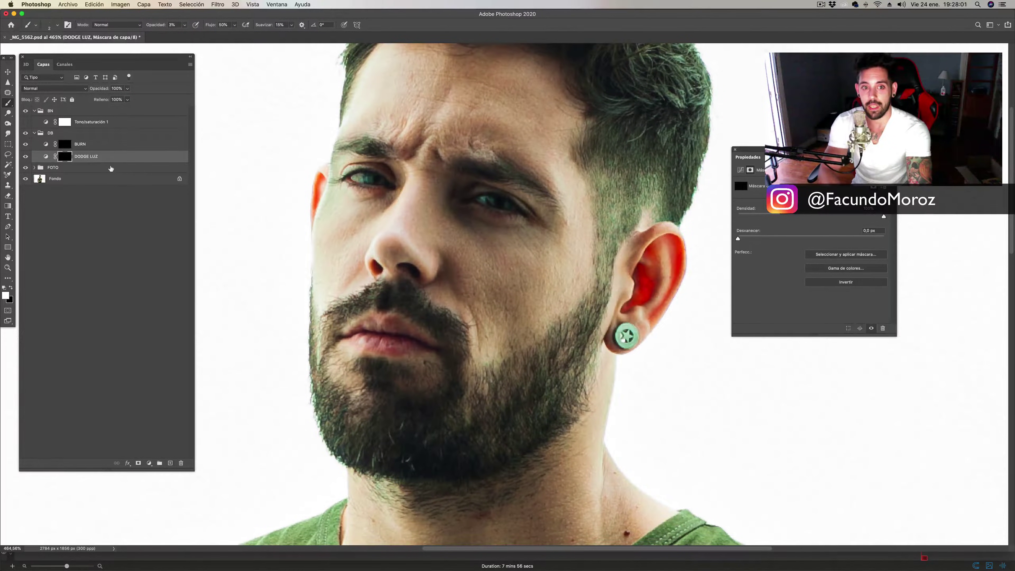
pyautogui.click(26, 156)
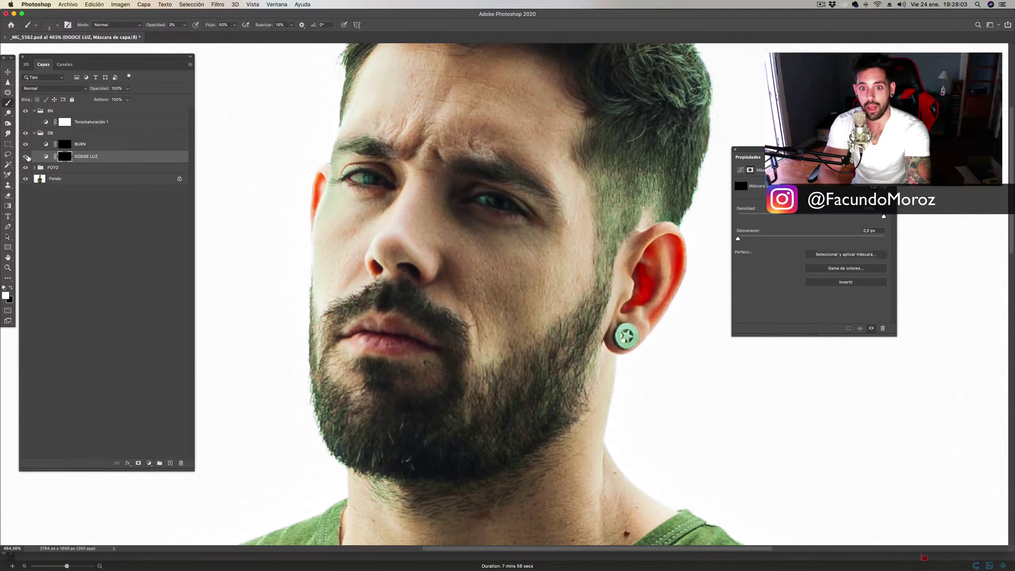
pyautogui.press('a')
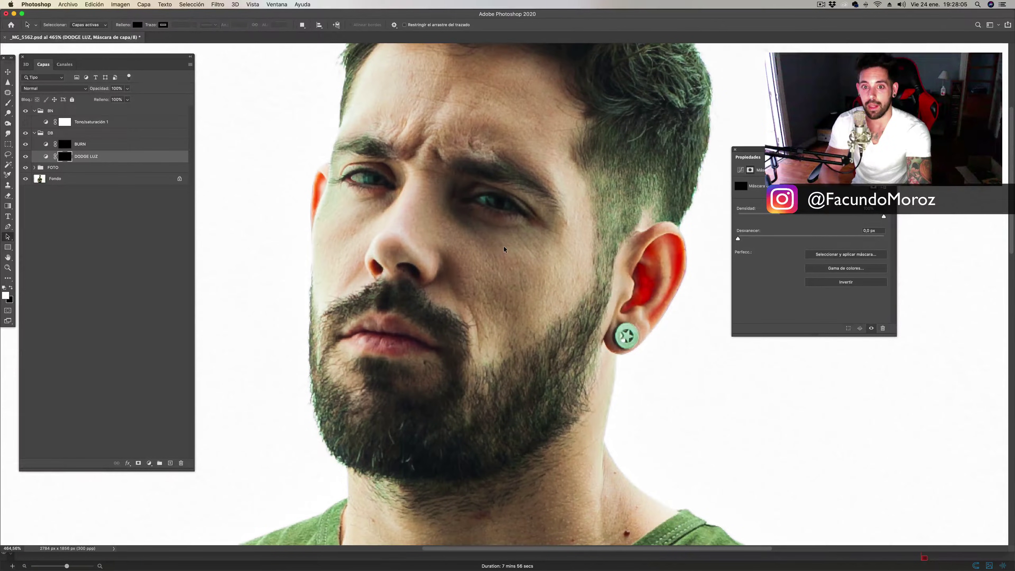
# Step: Zoom out to 201% on the head and torso and flash DODGE LUZ off and on
pyautogui.press('z')
pyautogui.moveTo(519, 249); pyautogui.dragTo(462, 202)
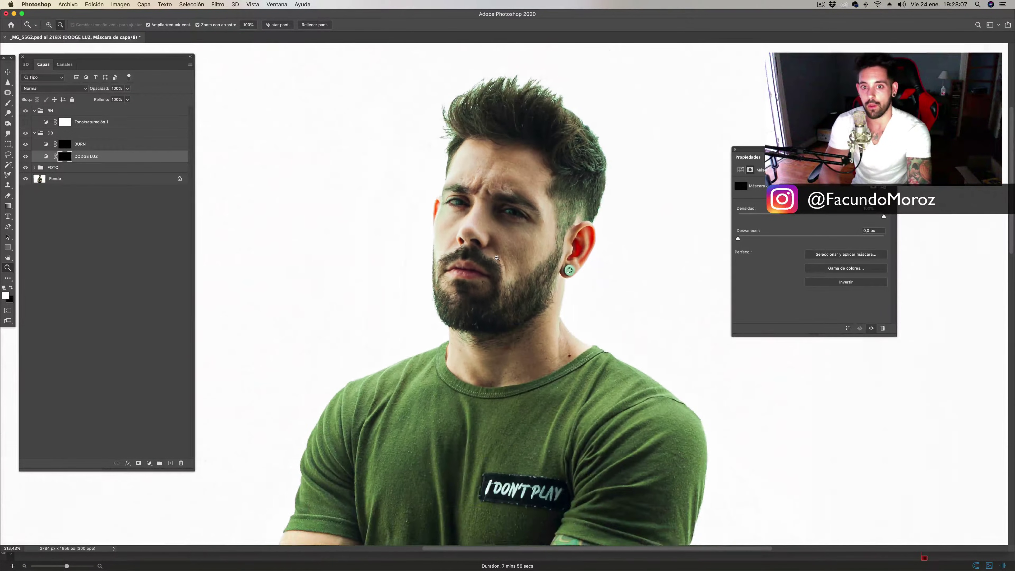
pyautogui.press('a')
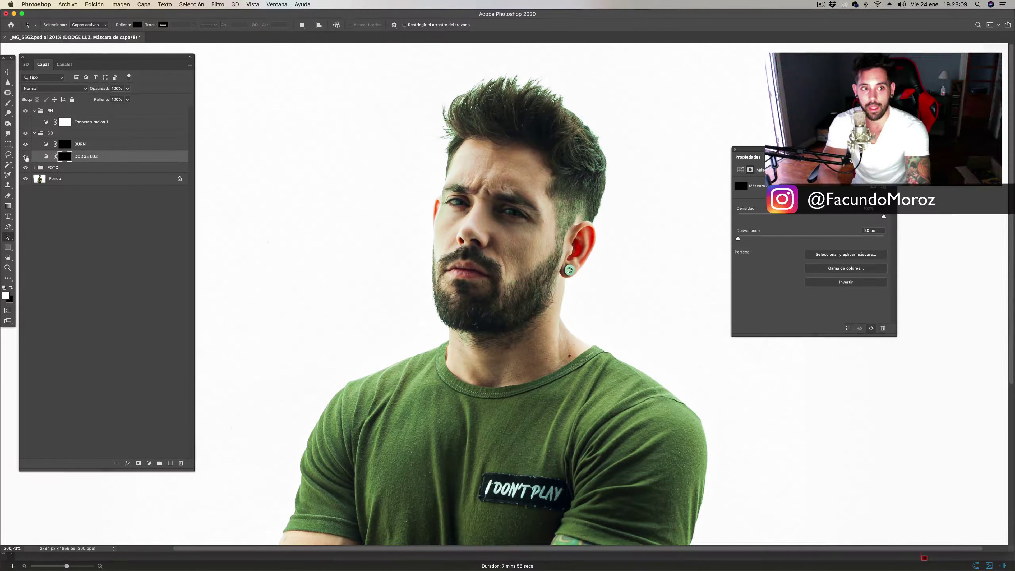
pyautogui.click(26, 156)
pyautogui.click(27, 157)
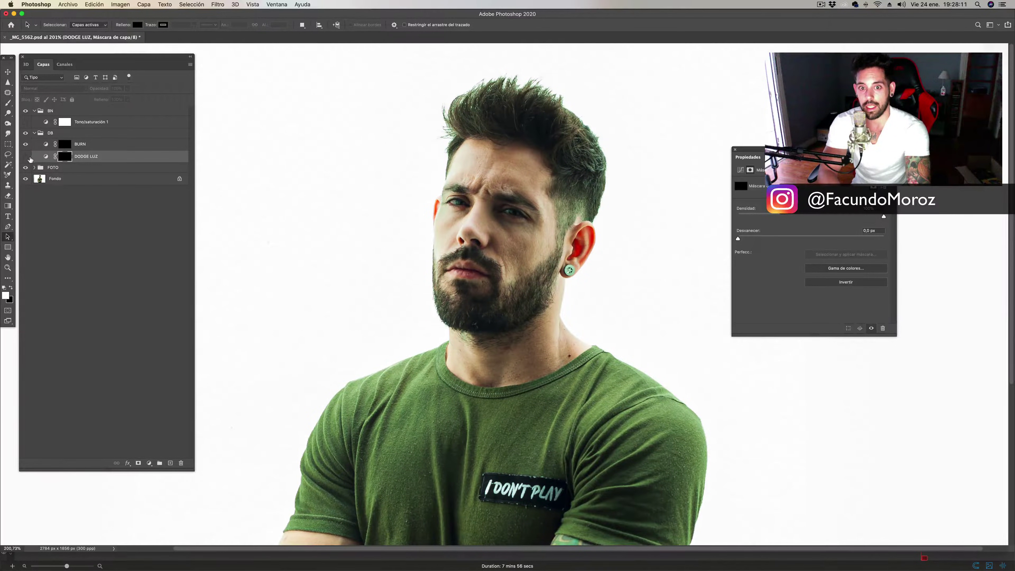
pyautogui.click(26, 157)
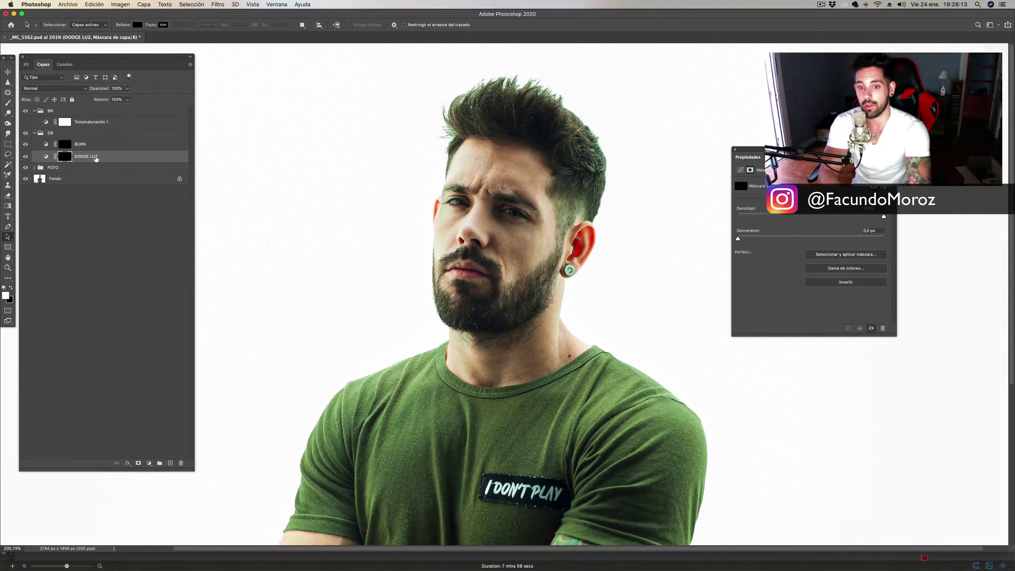
pyautogui.click(27, 157)
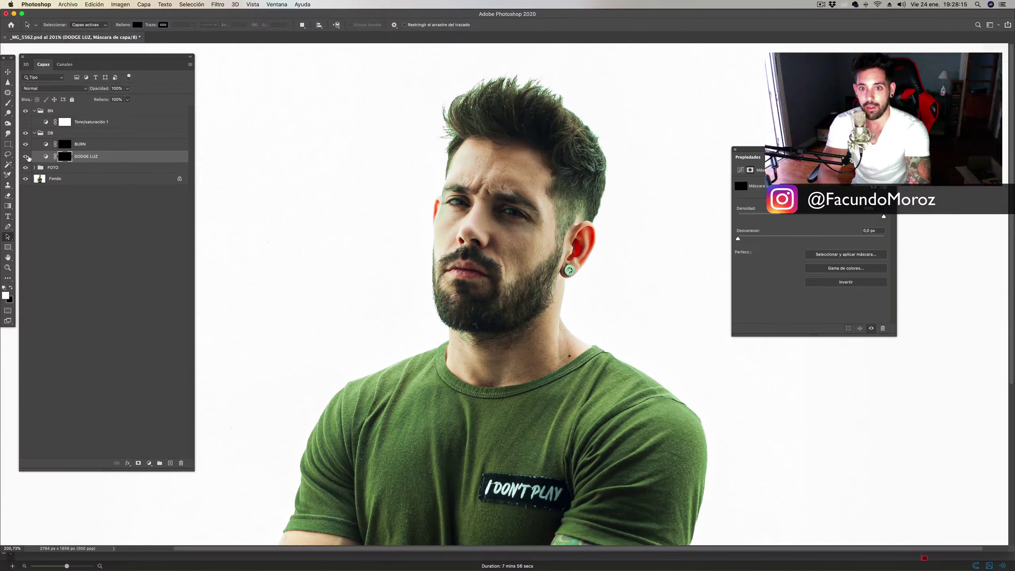
# Step: Leave DODGE LUZ visible and turn Tono/saturación 1 back on for black and white
pyautogui.click(26, 157)
pyautogui.click(28, 157)
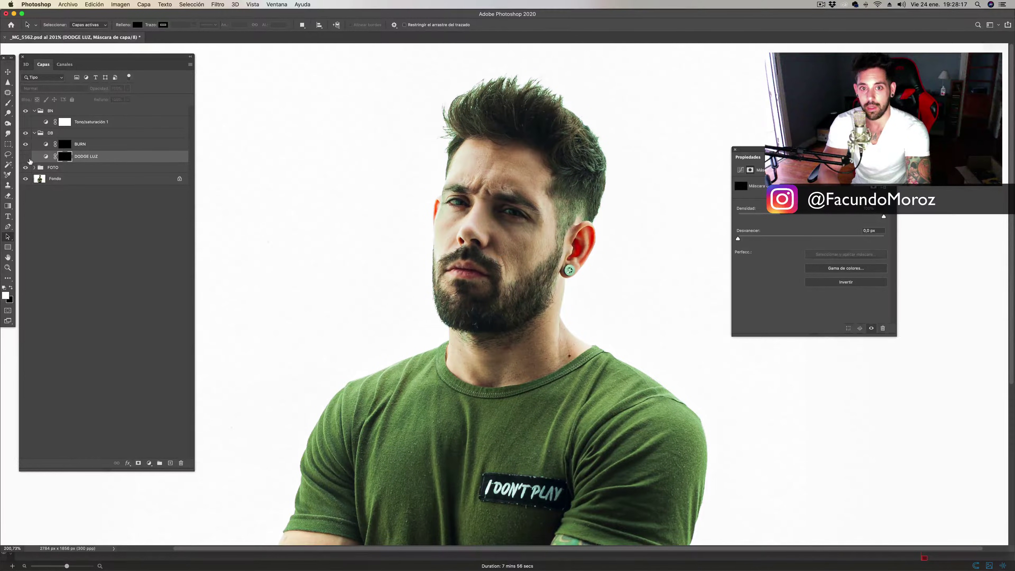
pyautogui.click(26, 158)
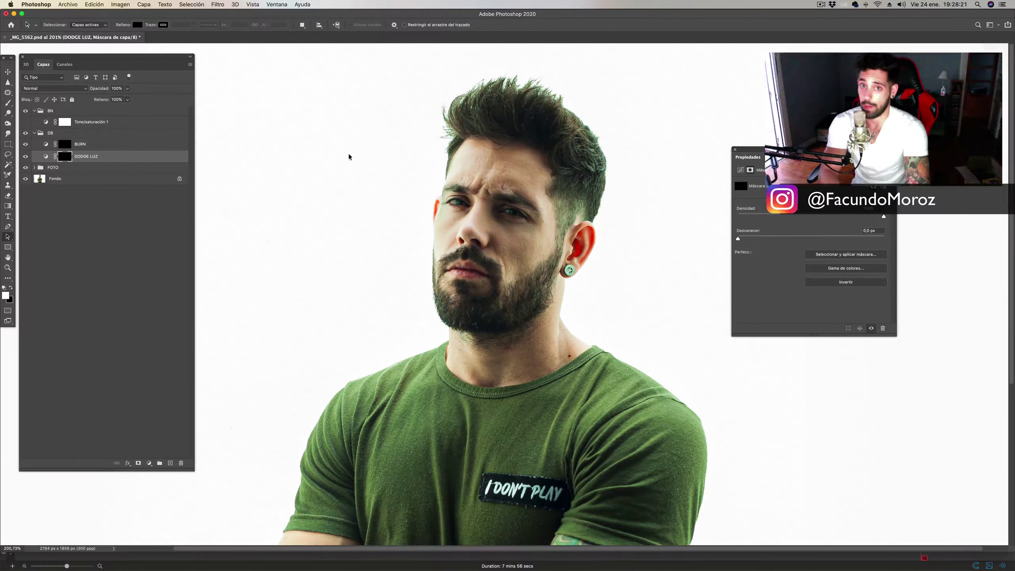
pyautogui.click(26, 121)
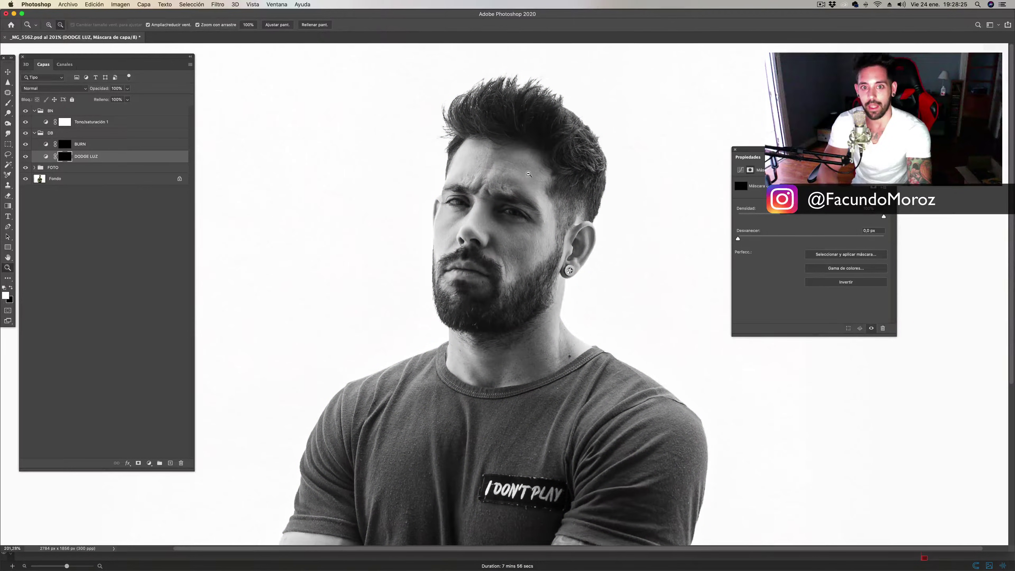
# Step: Target the BURN layer mask with the brush and dismiss its Layer Style dialog
pyautogui.scroll(2, 528, 178)
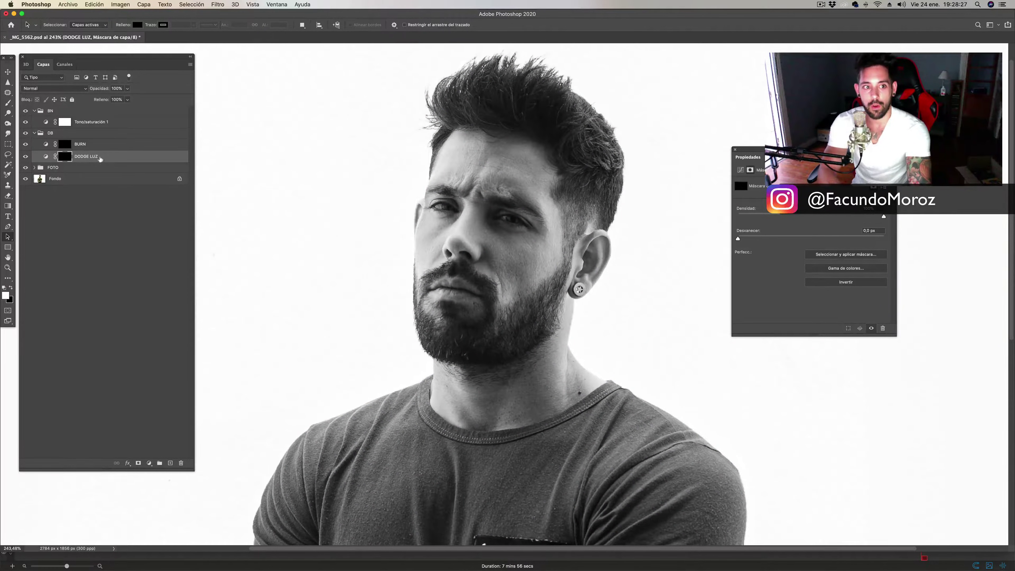
pyautogui.click(66, 146)
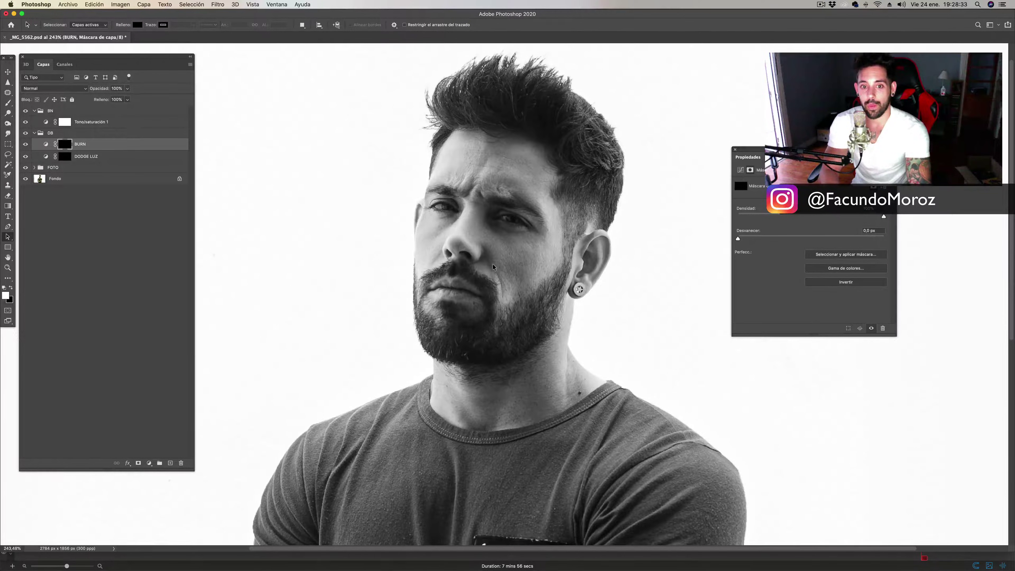
pyautogui.press('b')
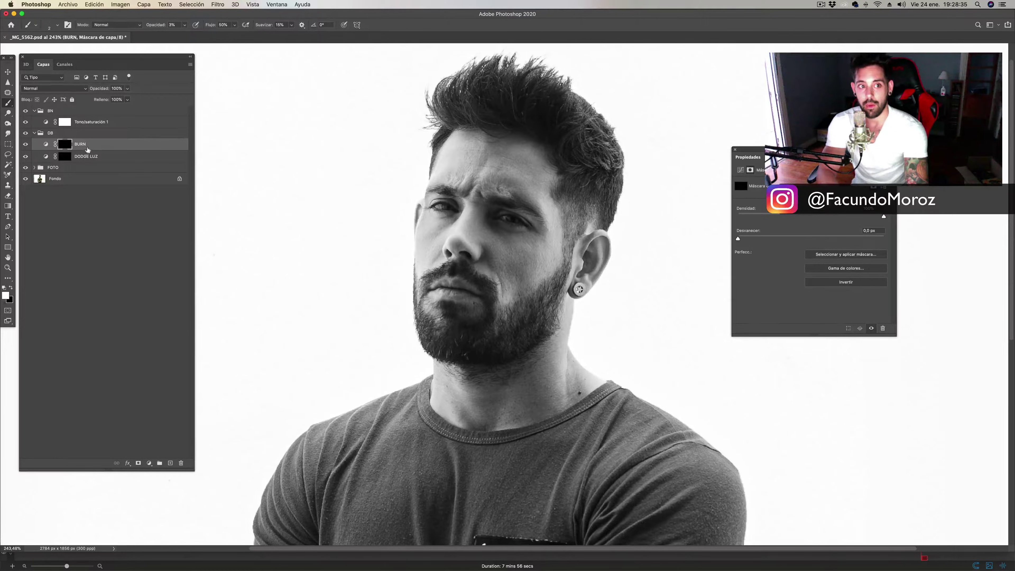
pyautogui.doubleClick(96, 149)
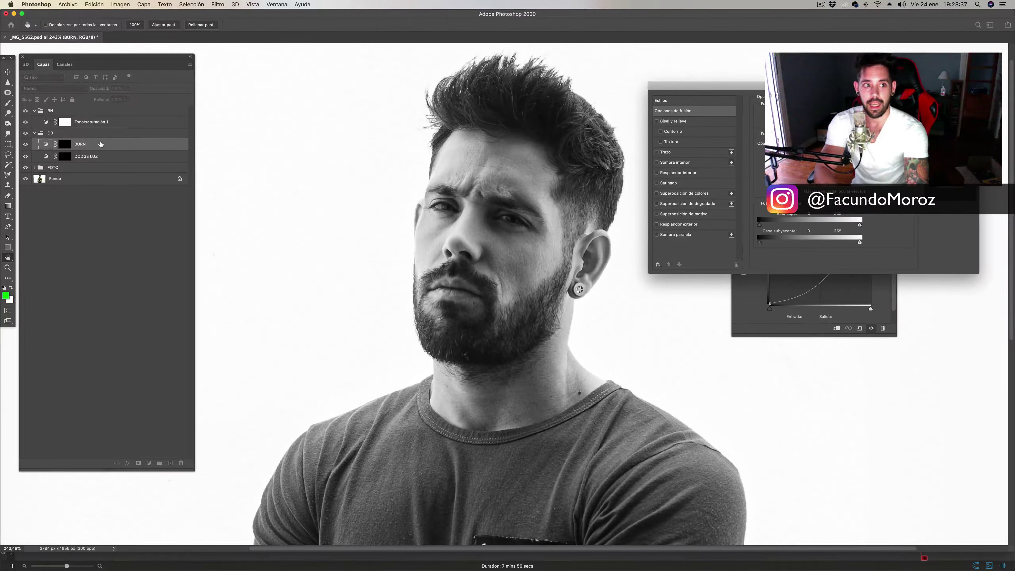
pyautogui.press('Escape')
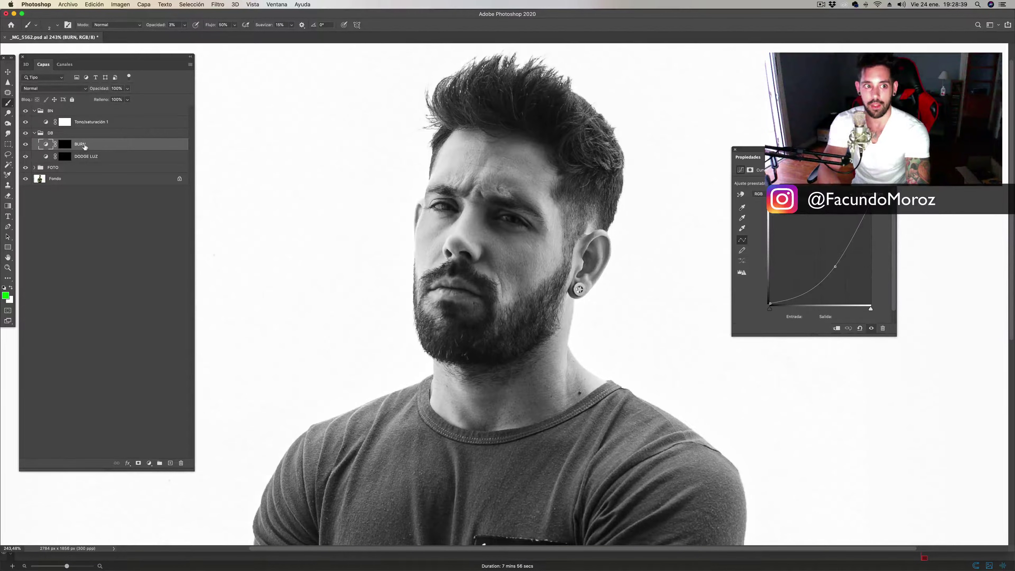
# Step: Rename the BURN curves layer to 'BURN SOMBRAS'
pyautogui.doubleClick(81, 144)
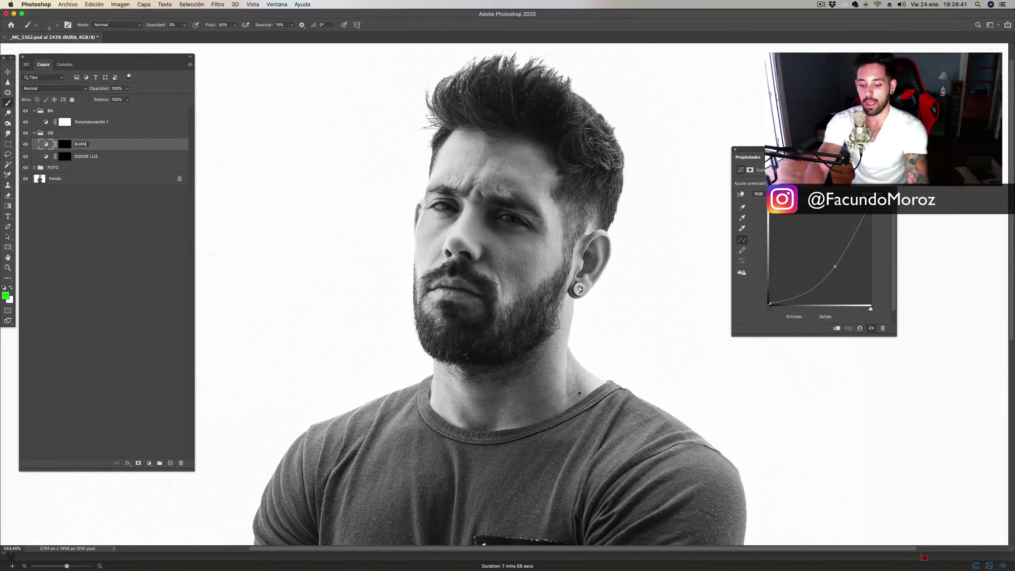
pyautogui.press('Return')
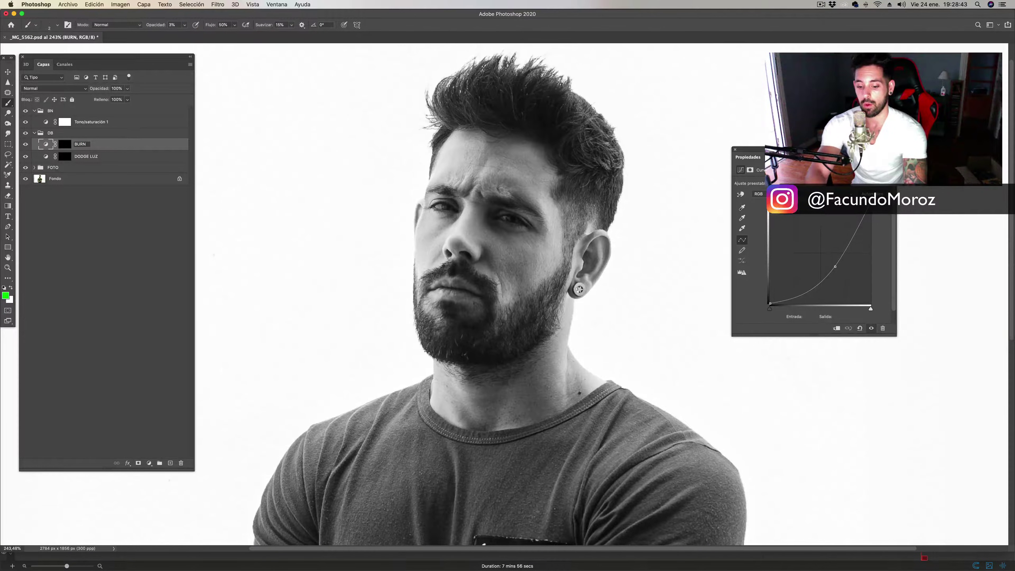
pyautogui.write(' SOMBR')
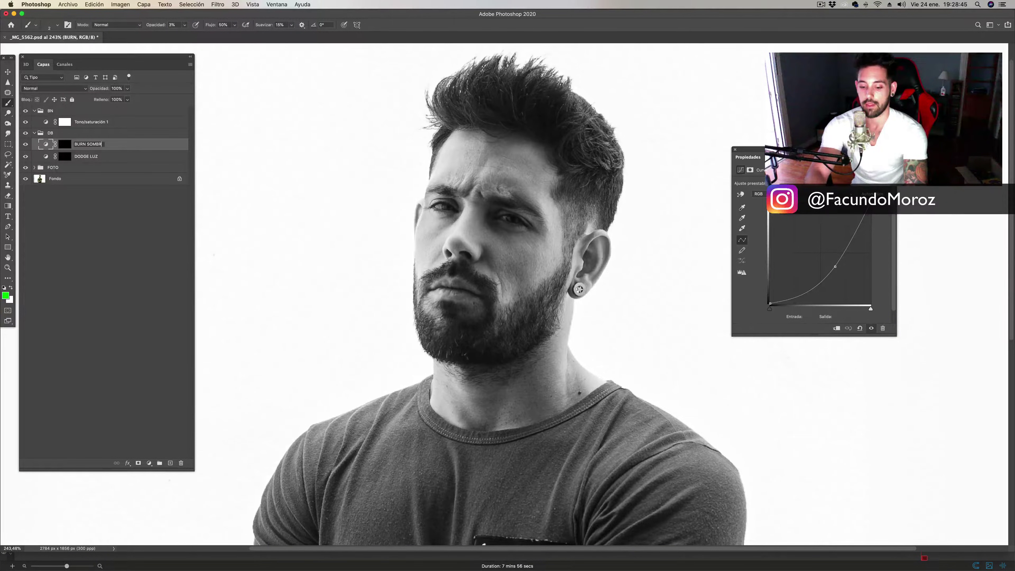
pyautogui.write('AS')
pyautogui.press('Return')
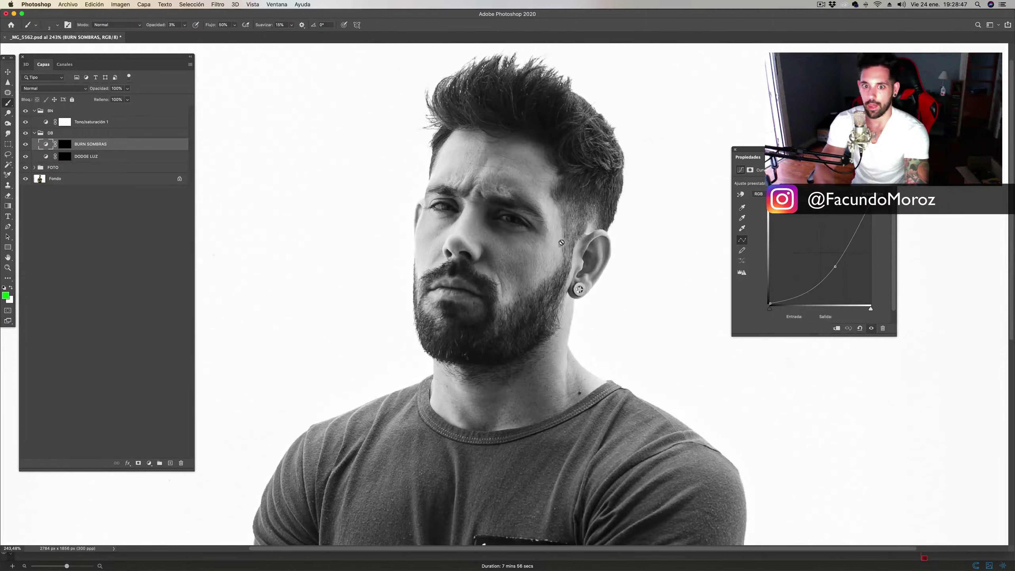
# Step: Target the BURN SOMBRAS mask with a 2% opacity brush and default colours
pyautogui.scroll(3, 562, 242)
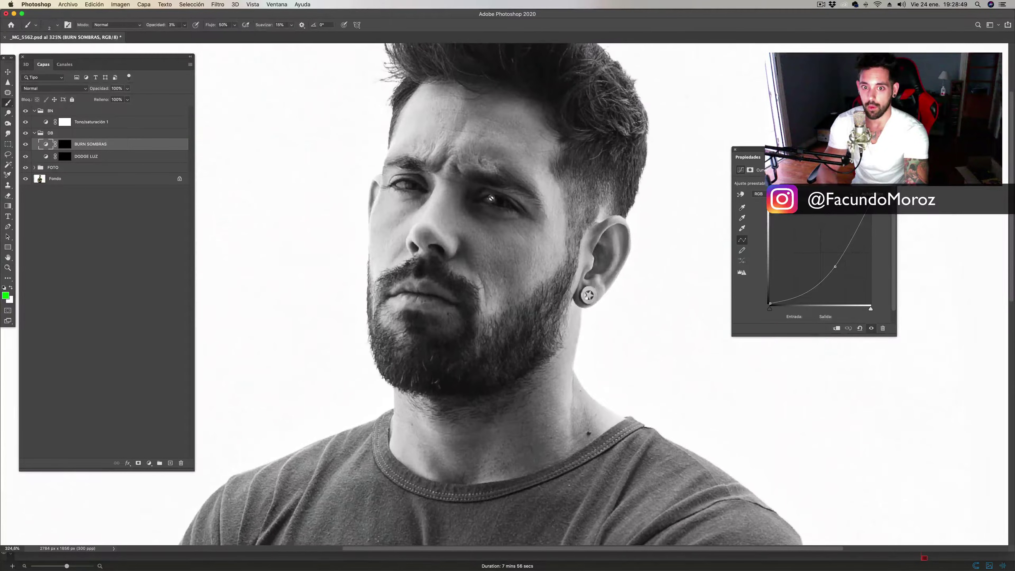
pyautogui.press('0')
pyautogui.press('2')
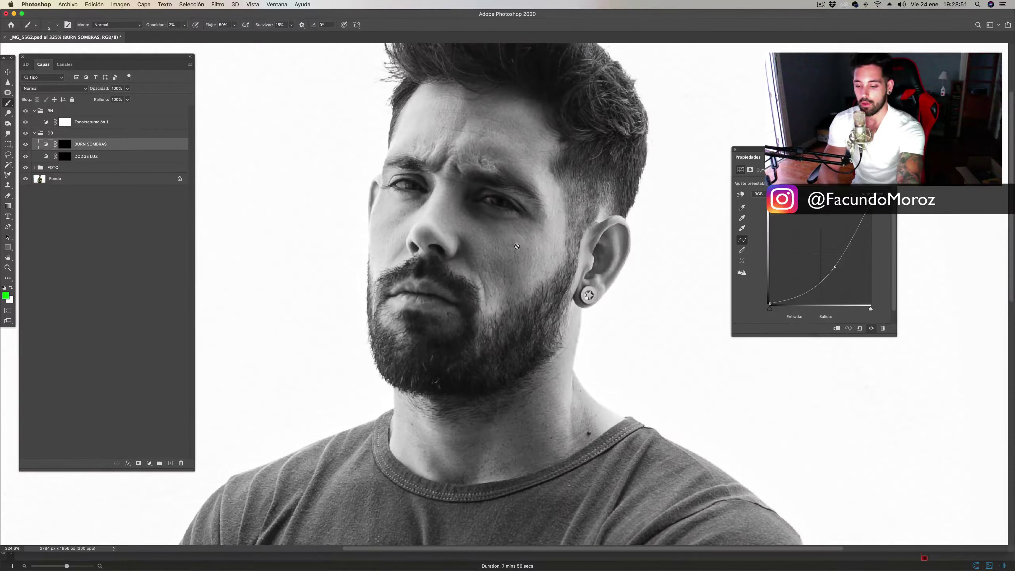
pyautogui.press(']')
pyautogui.press(']')
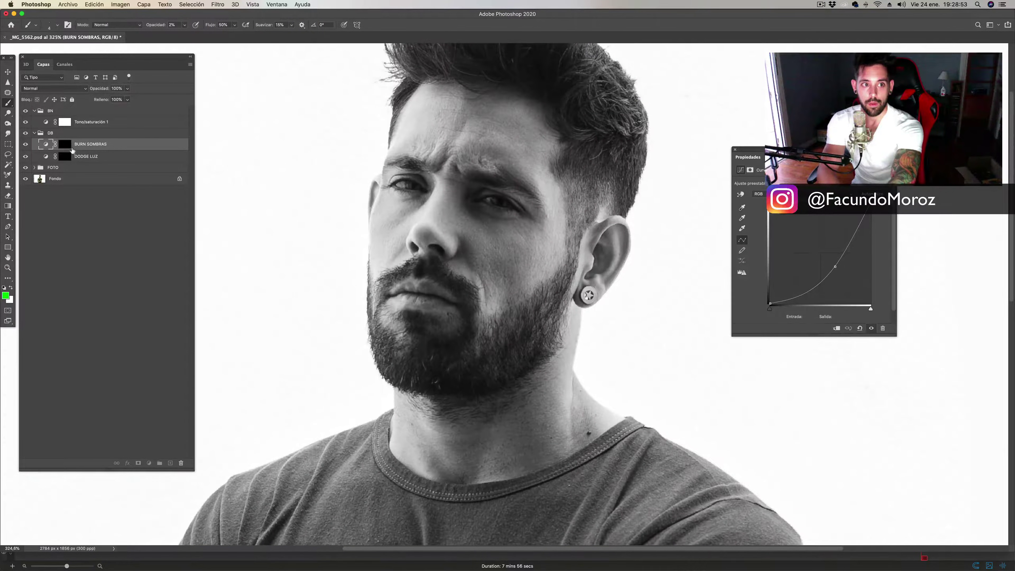
pyautogui.click(68, 146)
pyautogui.press(']')
pyautogui.press(']')
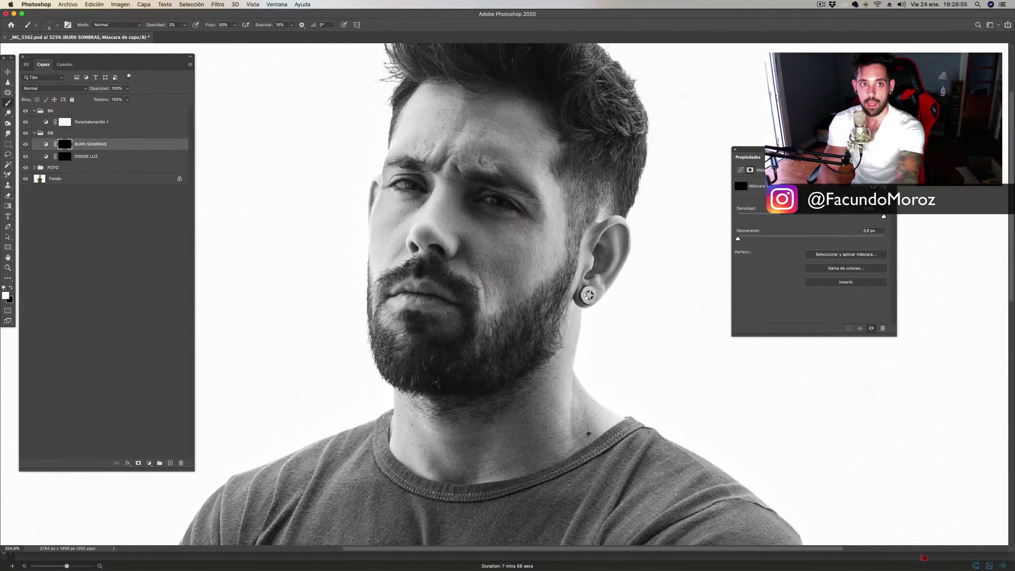
pyautogui.scroll(2, 480, 288)
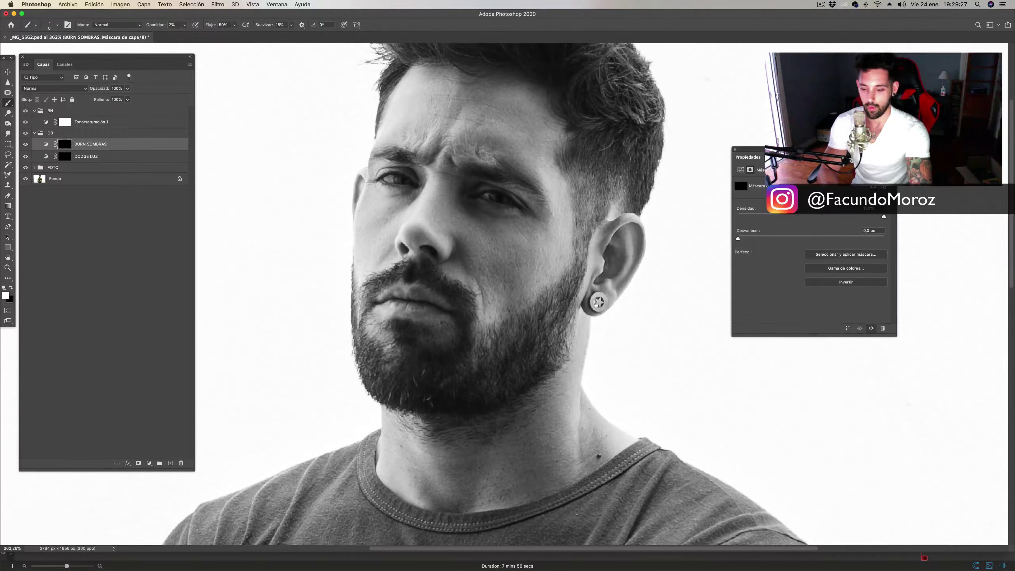
# Step: Raise the brush opacity step by step from 3% to 4%
pyautogui.press('0')
pyautogui.press('3')
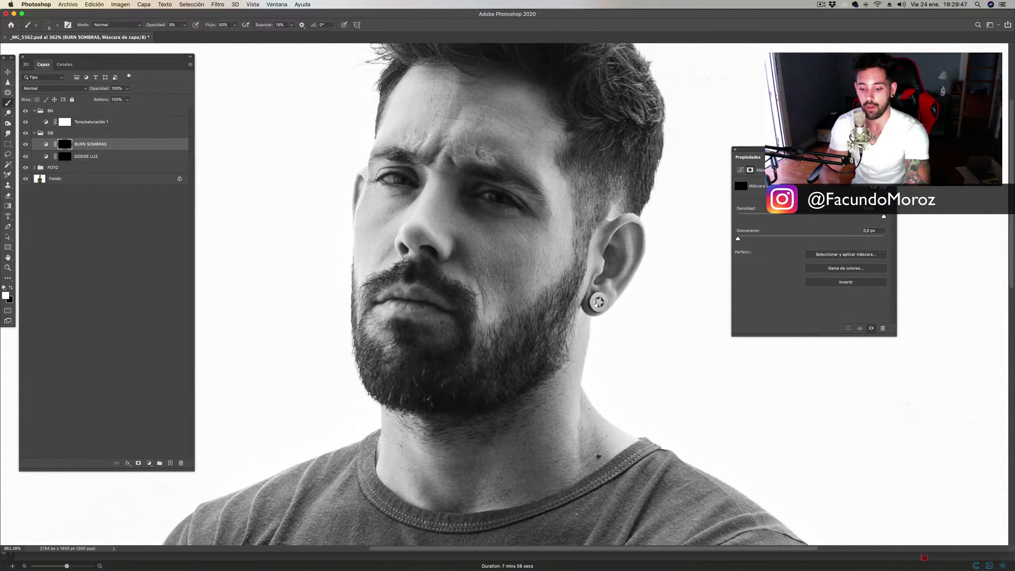
pyautogui.press('0')
pyautogui.press('4')
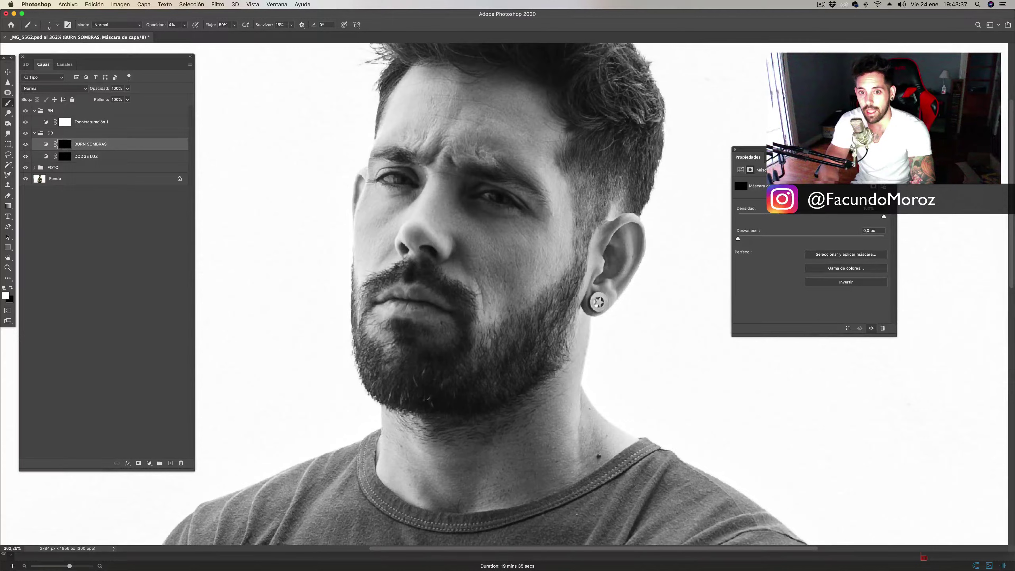
pyautogui.press('z')
pyautogui.moveTo(514, 353); pyautogui.dragTo(520, 304)
pyautogui.press('b')
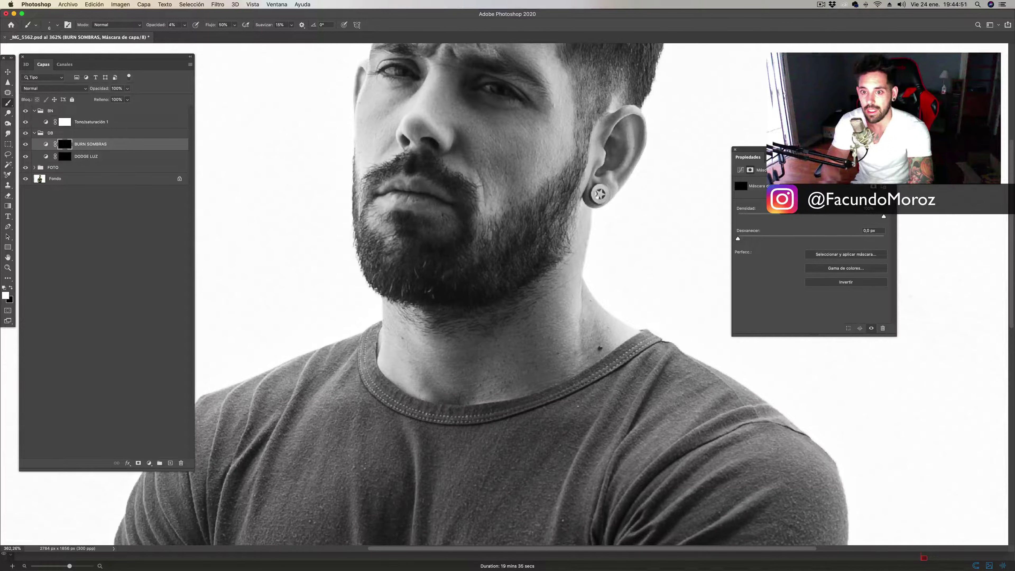
pyautogui.scroll(5, 508, 295)
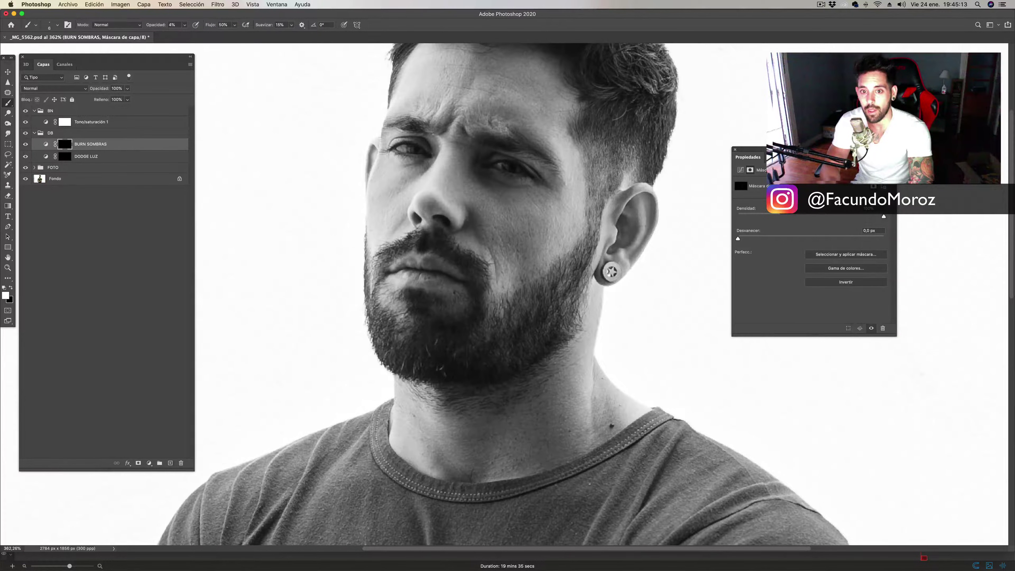
pyautogui.scroll(5, 503, 294)
pyautogui.hscroll(2, 504, 294)
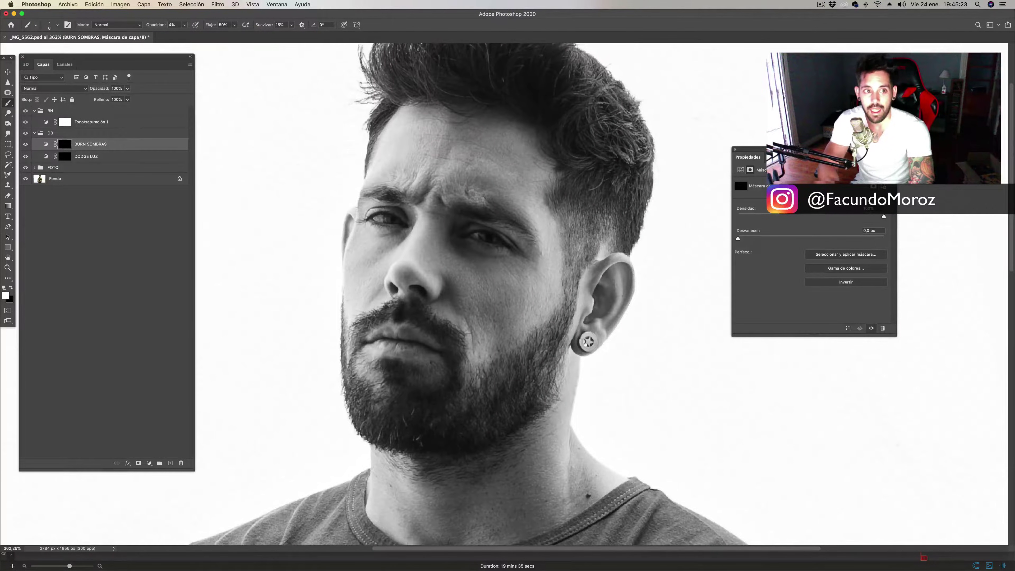
# Step: Hide the Tono/saturación 1 adjustment so the portrait displays in colour
pyautogui.click(26, 122)
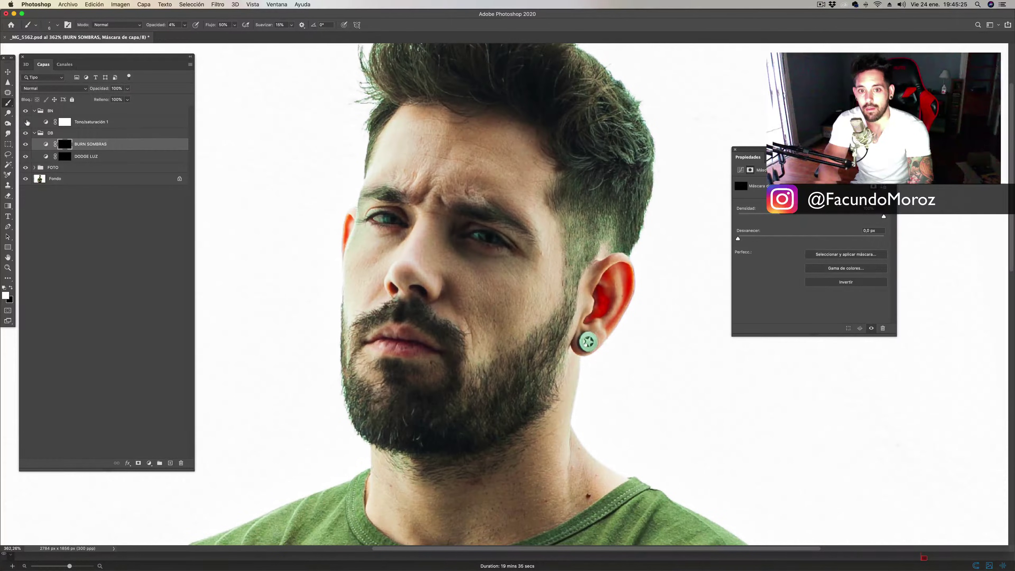
pyautogui.press('z')
pyautogui.moveTo(558, 259); pyautogui.dragTo(527, 260)
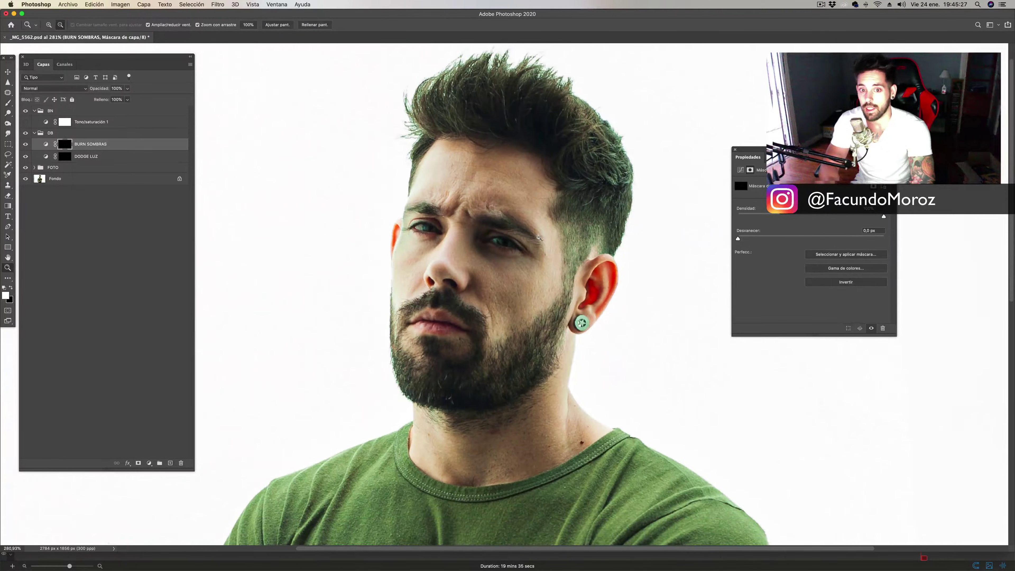
pyautogui.press('b')
pyautogui.scroll(-3, 482, 255)
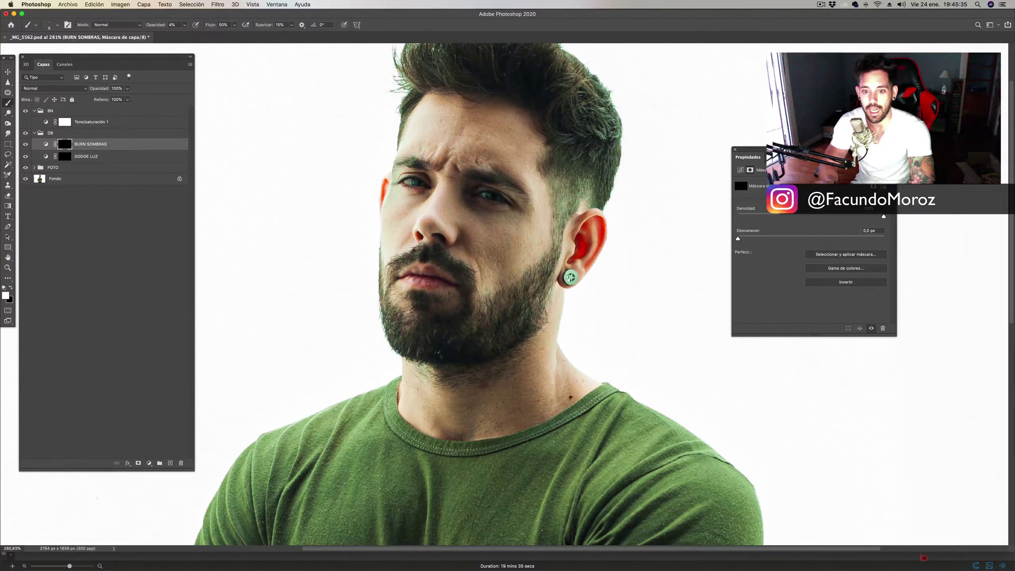
# Step: Zoom in closely on the face and shrink the brush to size 2
pyautogui.press('z')
pyautogui.moveTo(544, 238)
pyautogui.mouseDown()
pyautogui.moveTo(549, 205)
pyautogui.moveTo(553, 247)
pyautogui.moveTo(517, 237)
pyautogui.mouseUp()
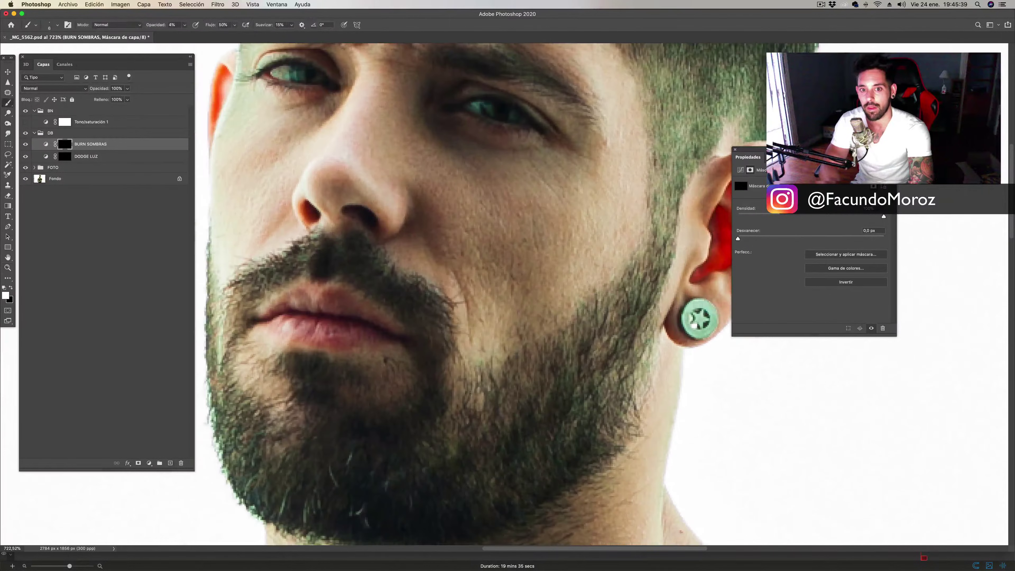
pyautogui.press('b')
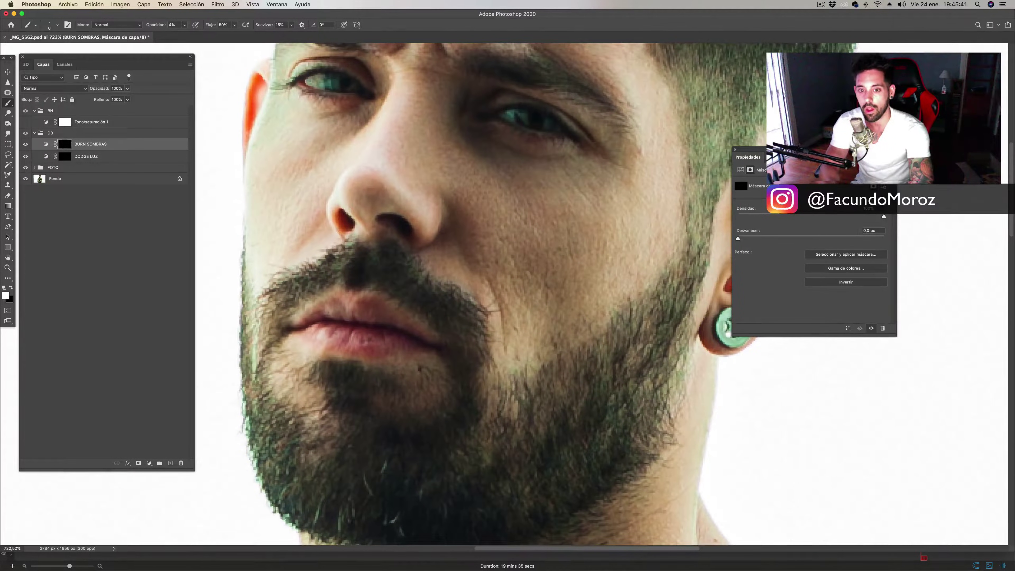
pyautogui.press('[')
pyautogui.press('[')
pyautogui.press('[')
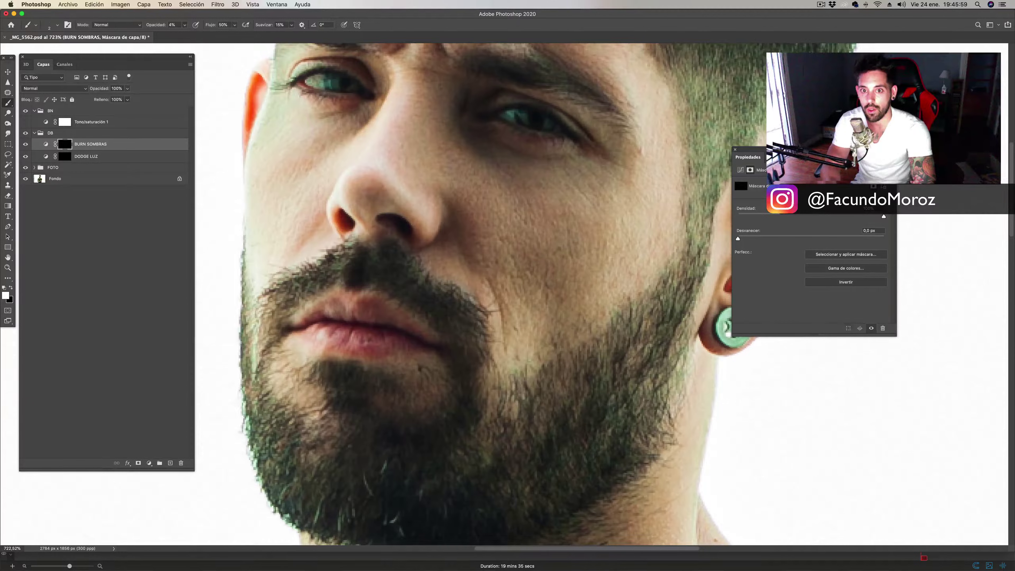
pyautogui.scroll(2, 523, 191)
pyautogui.hscroll(-3, 523, 192)
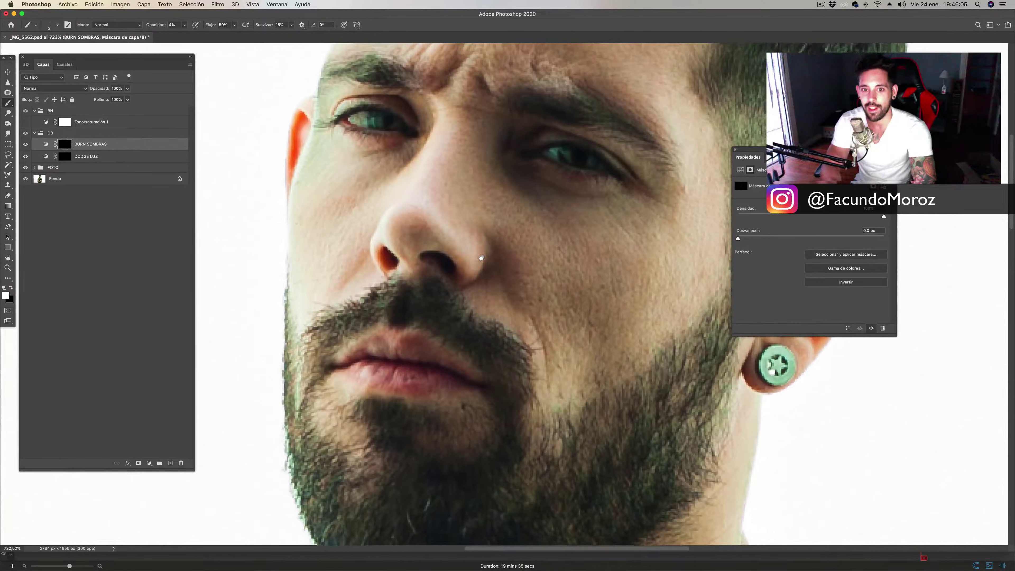
pyautogui.scroll(5, 507, 296)
pyautogui.hscroll(3, 507, 295)
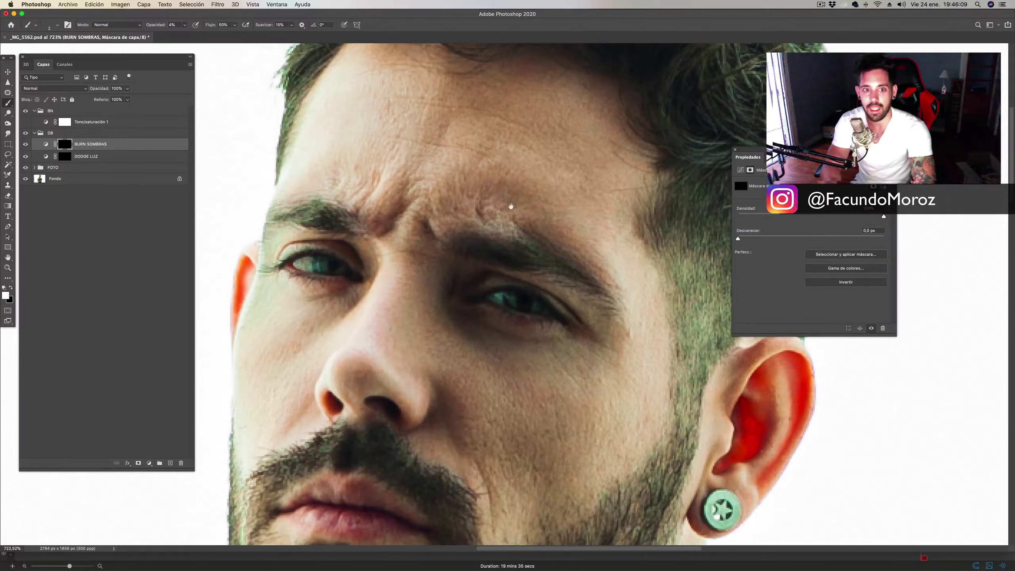
pyautogui.scroll(2, 511, 207)
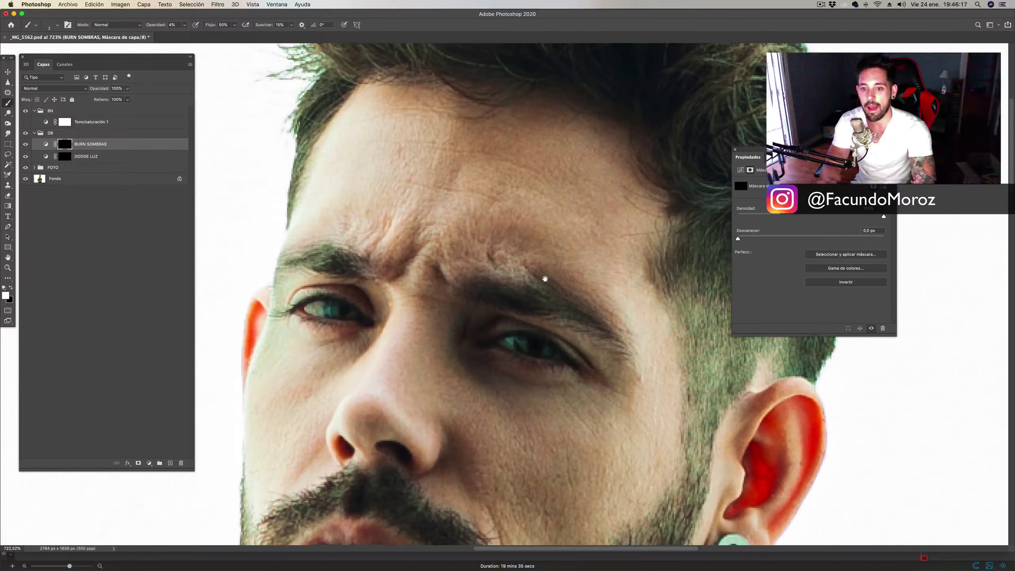
pyautogui.hscroll(2, 543, 276)
pyautogui.scroll(-1, 543, 276)
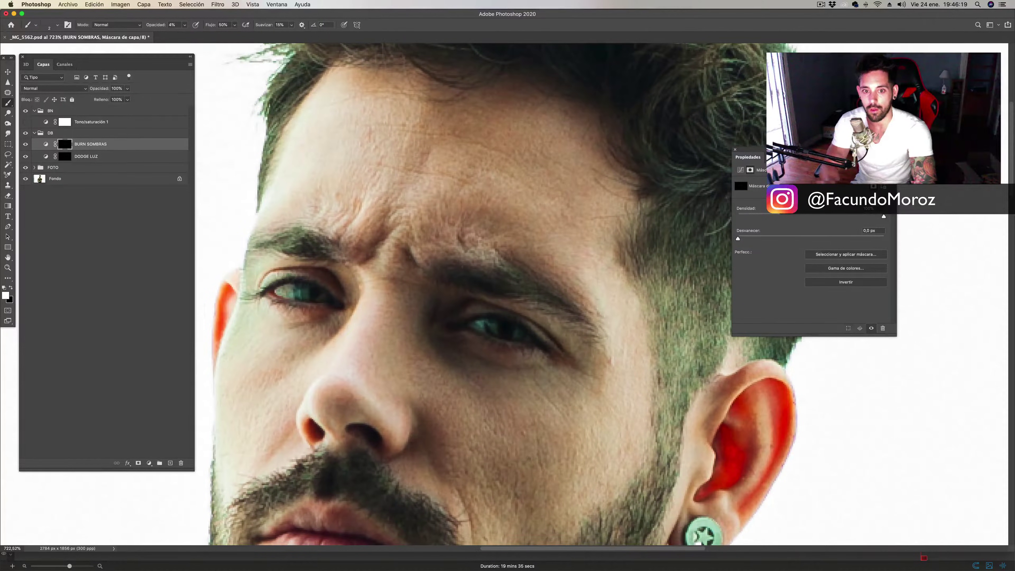
# Step: Target the DODGE LUZ mask, zoom on the brow, and re-enable Tono/saturación 1
pyautogui.click(65, 156)
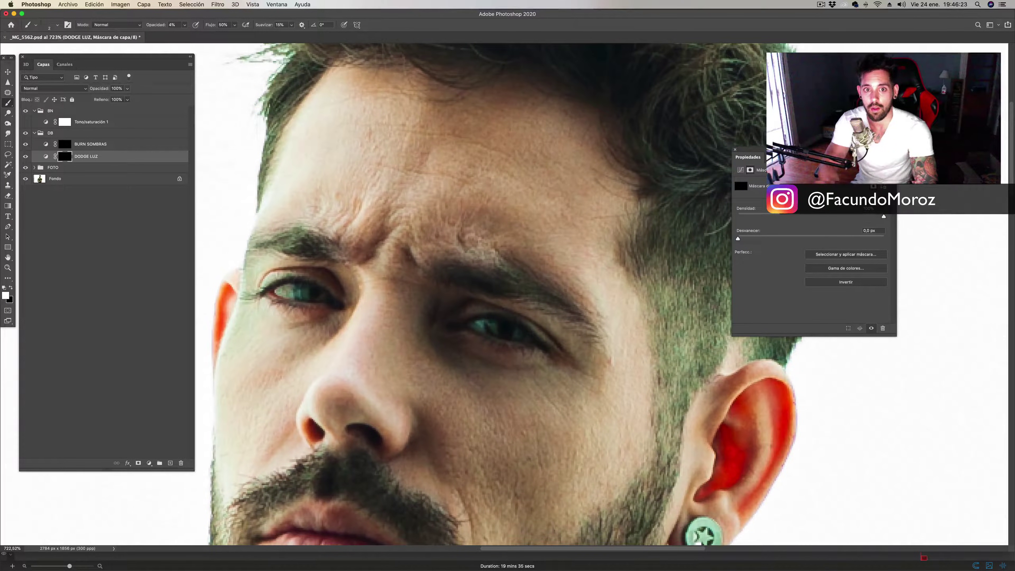
pyautogui.press('z')
pyautogui.click(520, 164)
pyautogui.press('b')
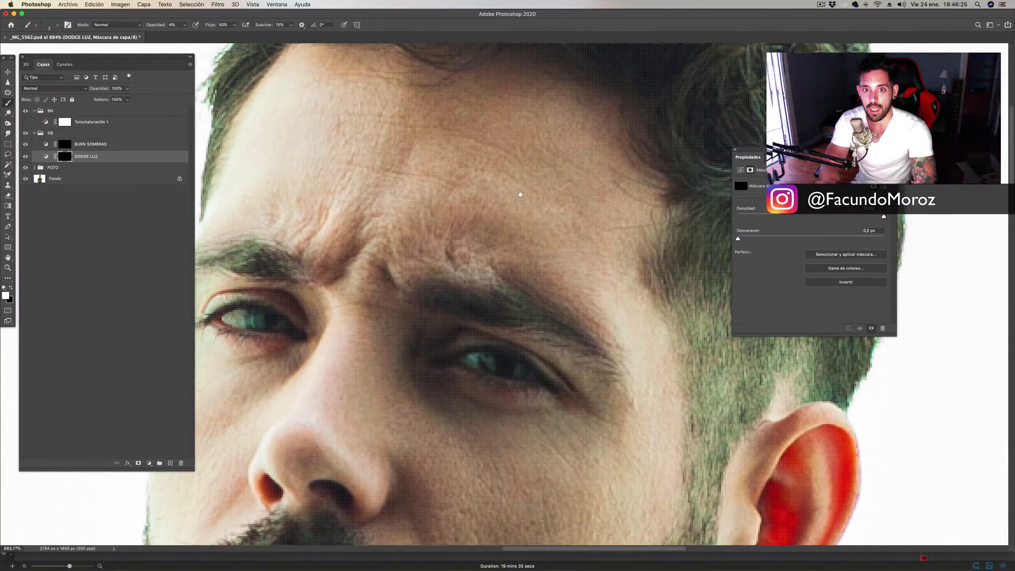
pyautogui.scroll(2, 520, 163)
pyautogui.click(25, 121)
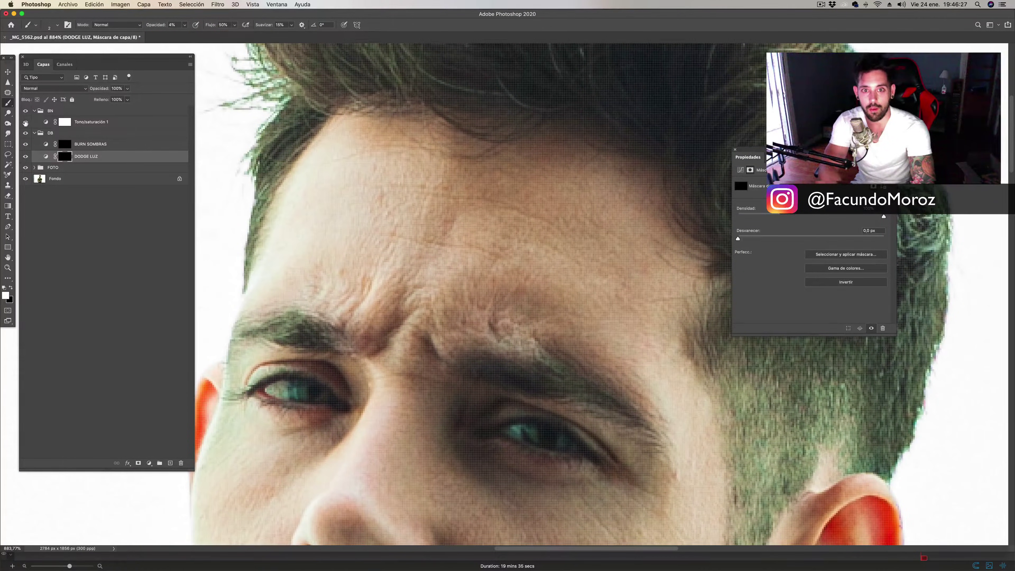
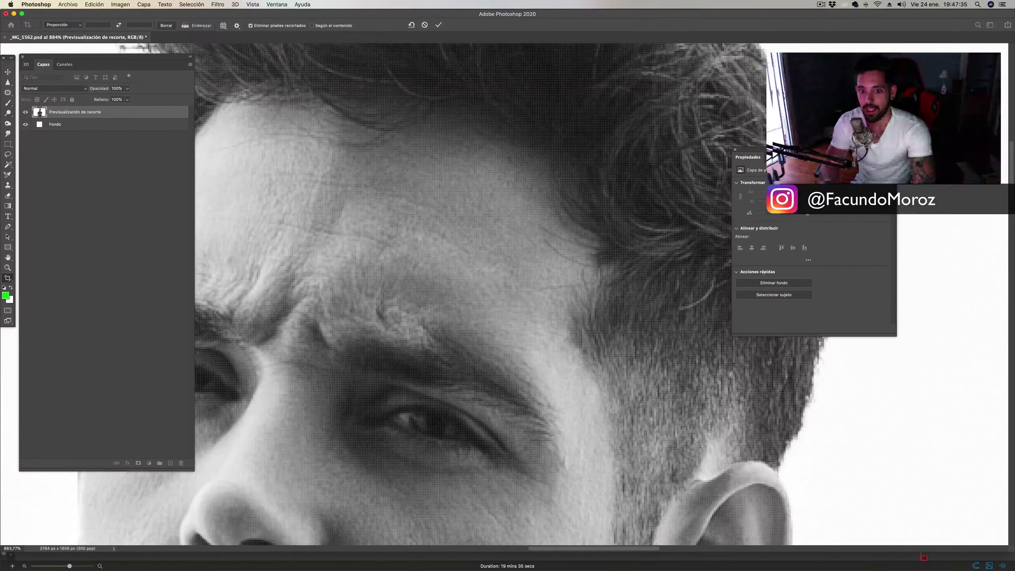
# Step: Select the DODGE LUZ layer's mask thumbnail as the painting target for the neck
pyautogui.scroll(3, 615, 312)
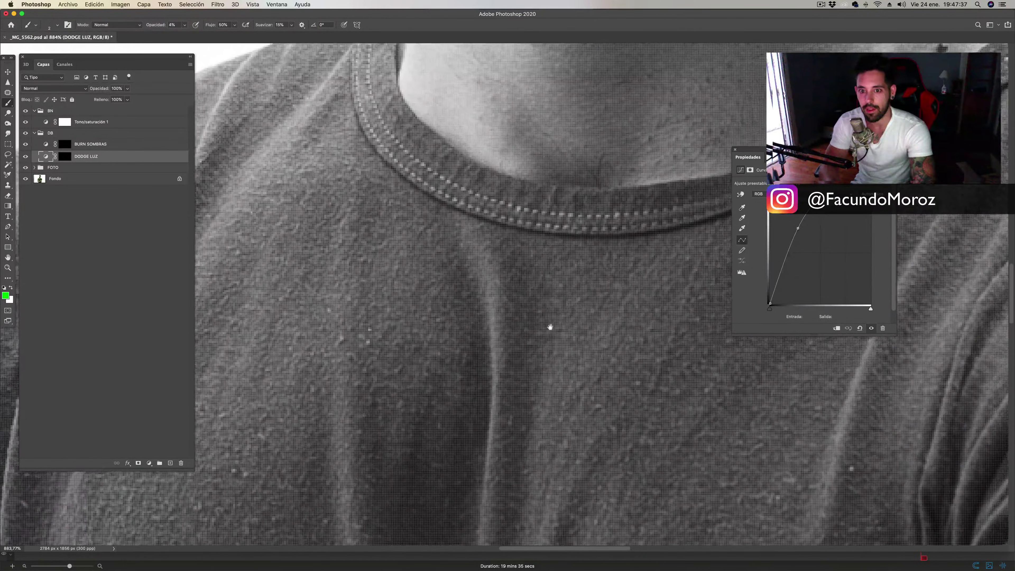
pyautogui.scroll(3, 548, 328)
pyautogui.scroll(3, 565, 328)
pyautogui.scroll(1, 600, 276)
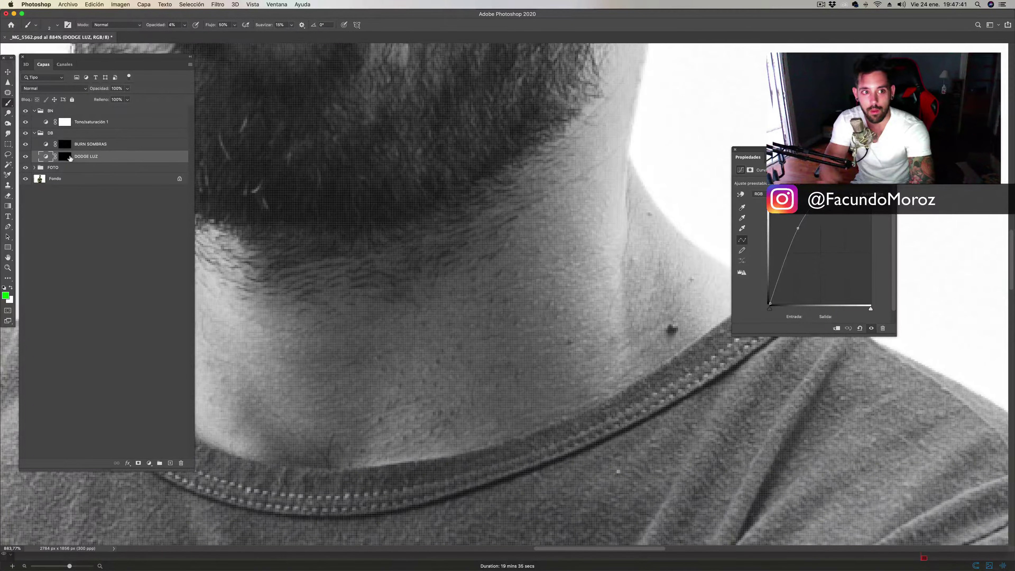
pyautogui.click(65, 157)
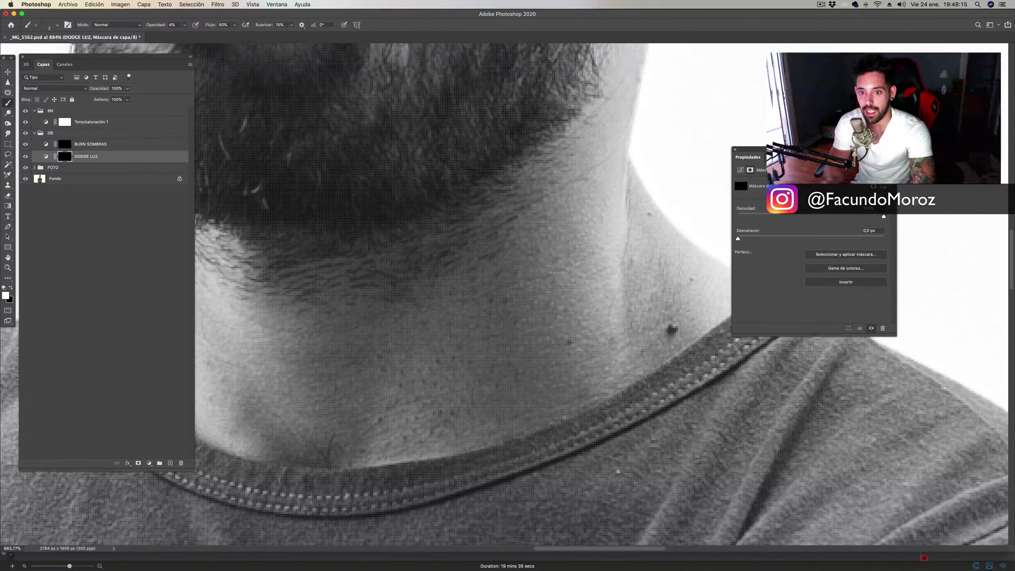
# Step: Undo an accidental crop made over the neck area
pyautogui.press('c')
pyautogui.moveTo(591, 286)
pyautogui.mouseDown()
pyautogui.moveTo(660, 321)
pyautogui.moveTo(691, 374)
pyautogui.mouseUp()
pyautogui.press('Return')
pyautogui.press('b')
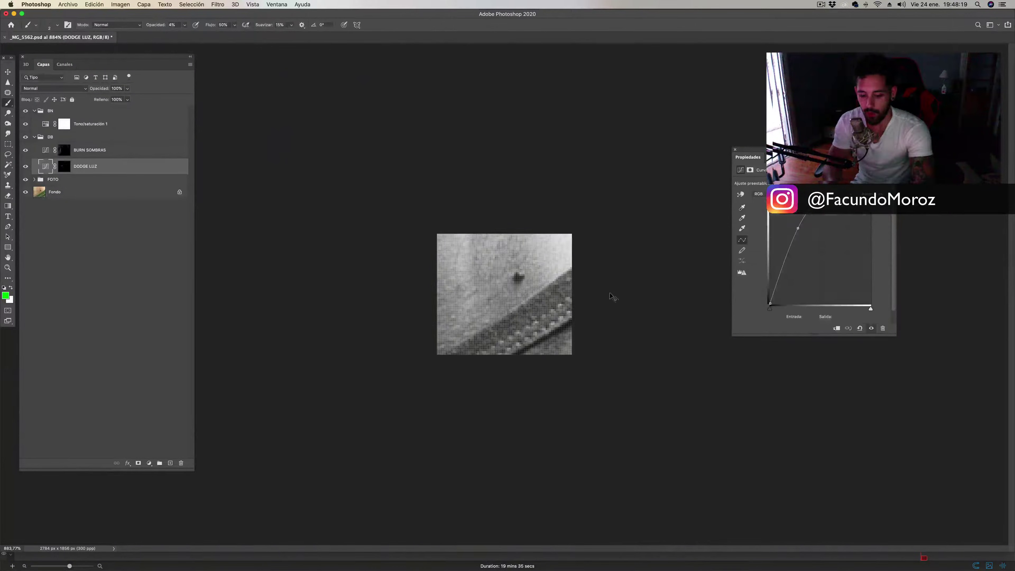
pyautogui.press('super+z')
# Step: Reset default black and white colours on the DODGE LUZ mask and shrink the brush to size 2
pyautogui.scroll(5, 556, 358)
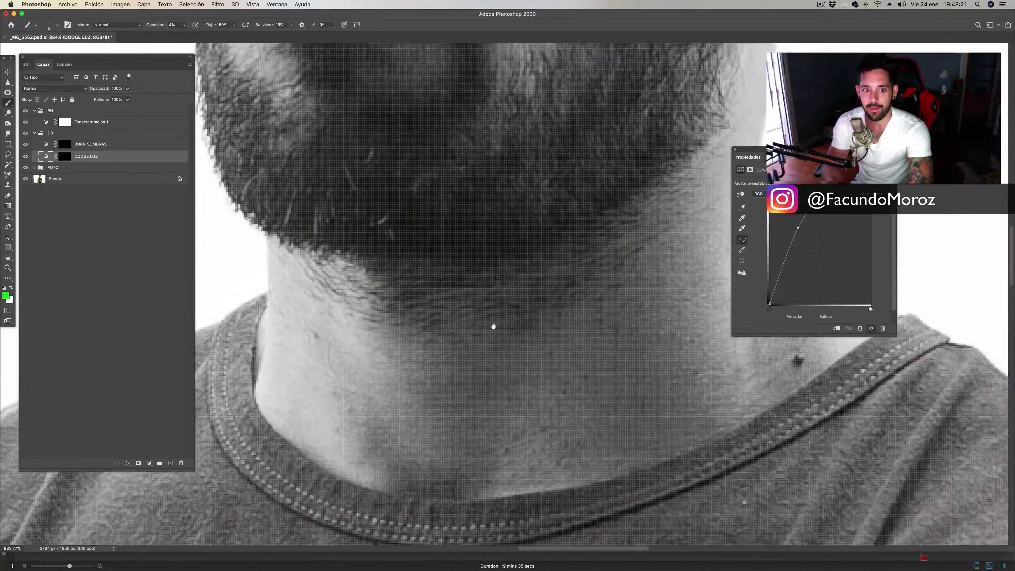
pyautogui.scroll(1, 493, 327)
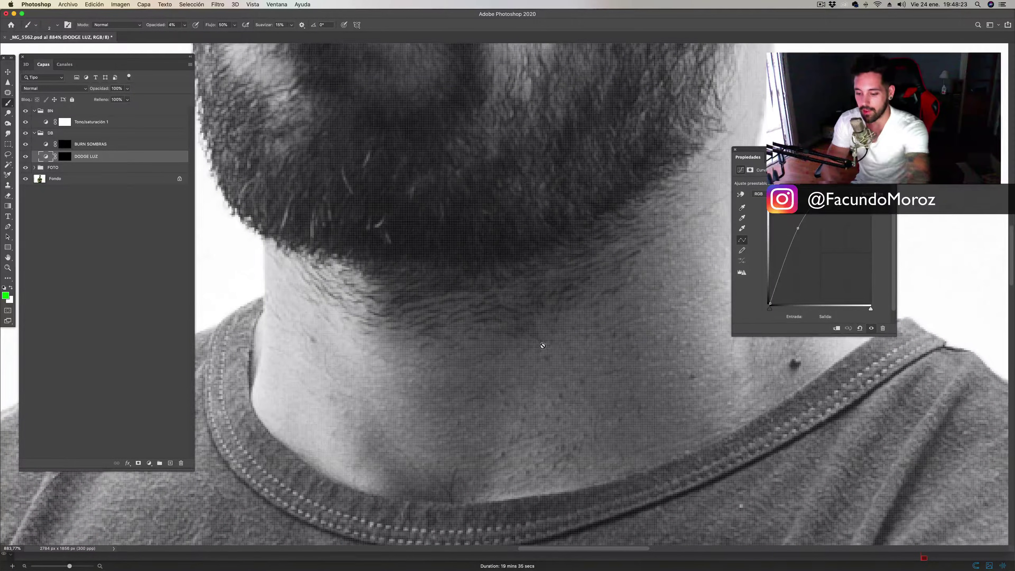
pyautogui.press('super+backslash')
pyautogui.press('d')
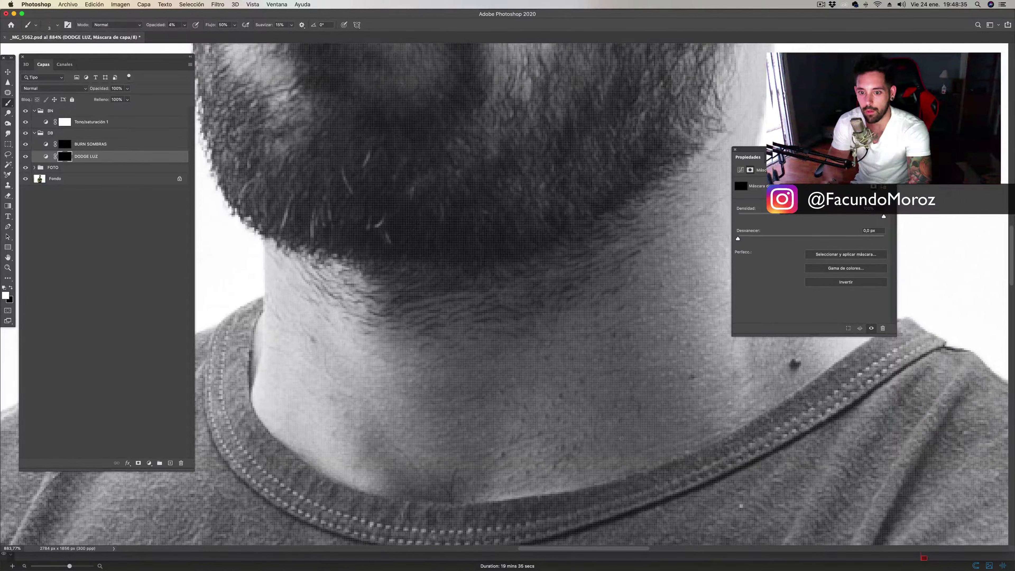
pyautogui.scroll(5, 616, 380)
pyautogui.scroll(5, 599, 419)
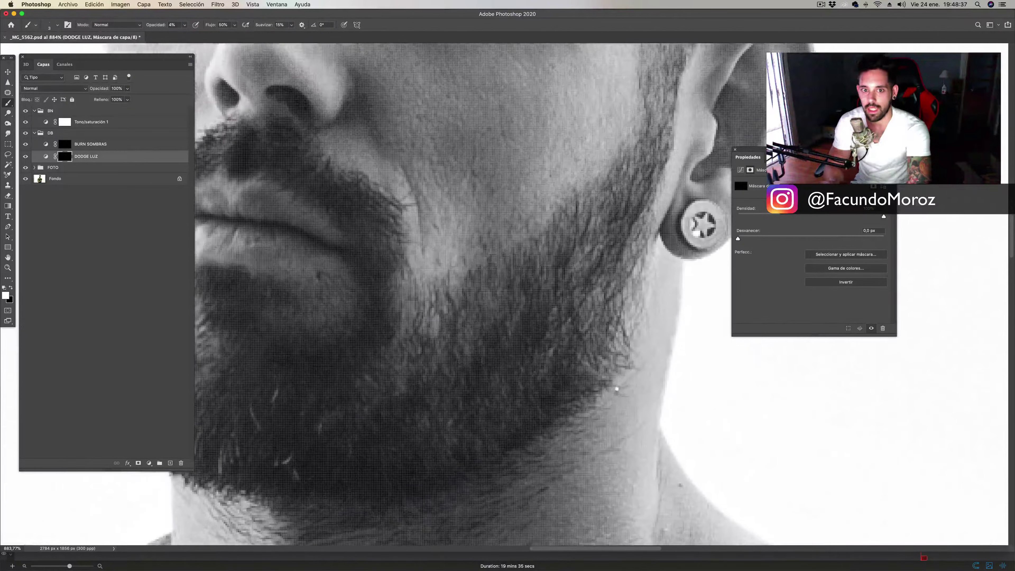
pyautogui.scroll(5, 600, 420)
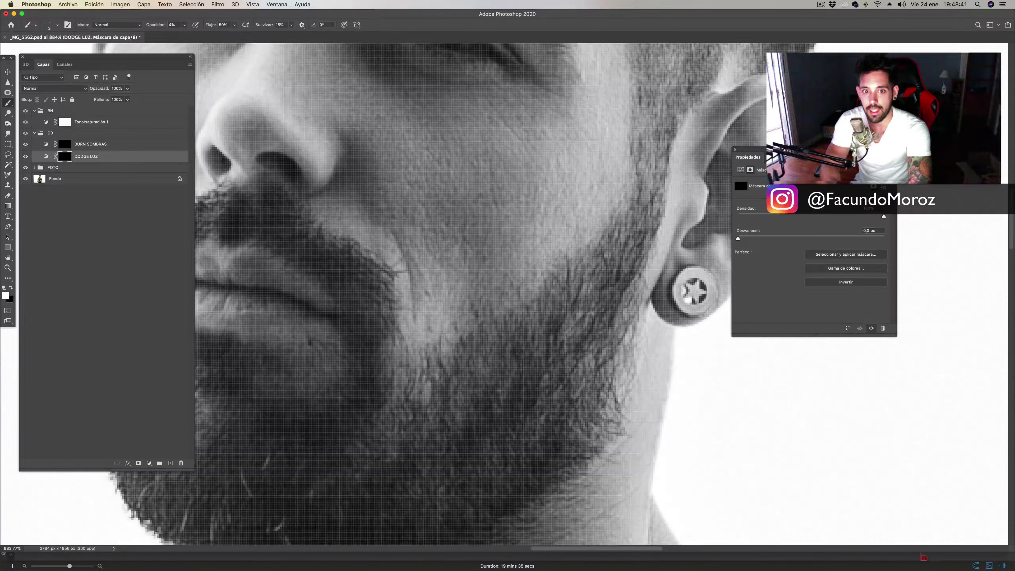
pyautogui.scroll(3, 479, 180)
pyautogui.scroll(3, 499, 256)
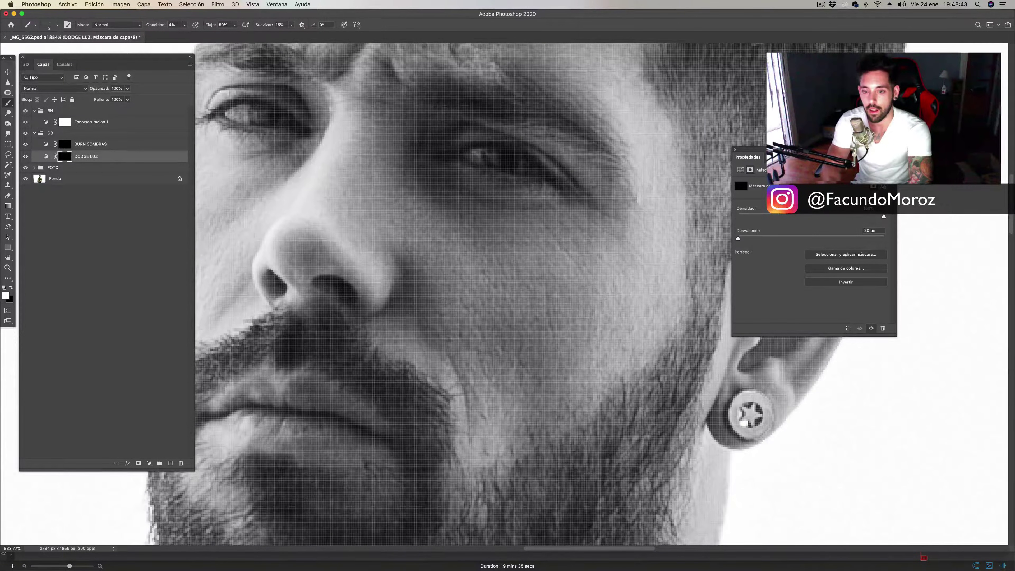
pyautogui.press('[')
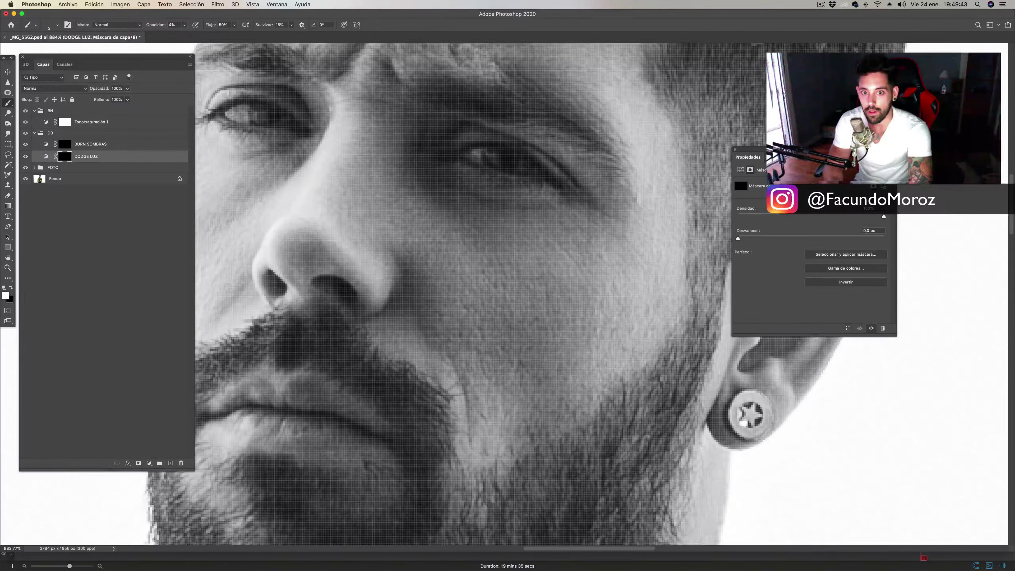
# Step: Pan across the forehead, brows and eyes down toward the nose and earring
pyautogui.moveTo(395, 134); pyautogui.dragTo(546, 219)
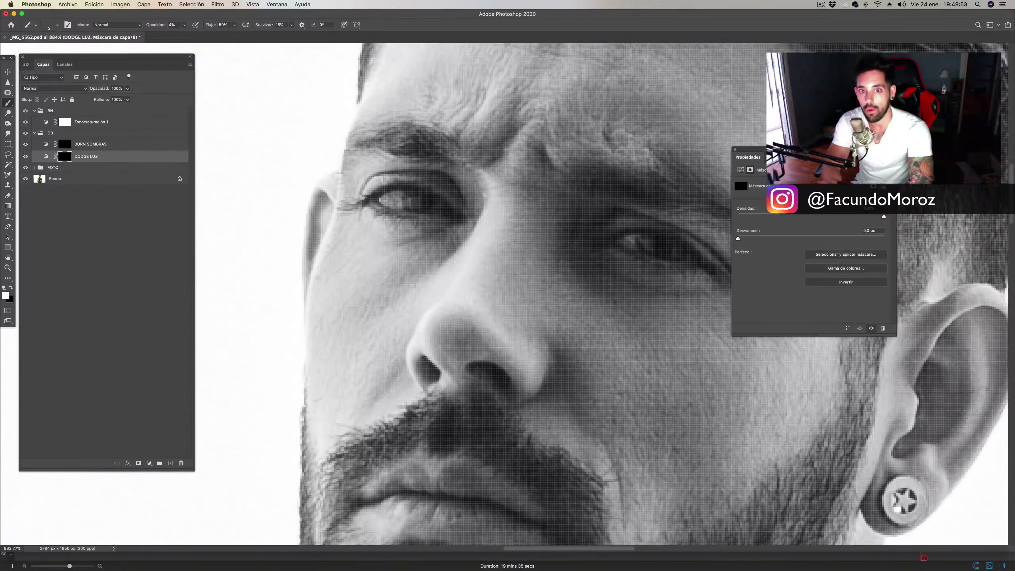
pyautogui.moveTo(571, 232); pyautogui.dragTo(480, 336)
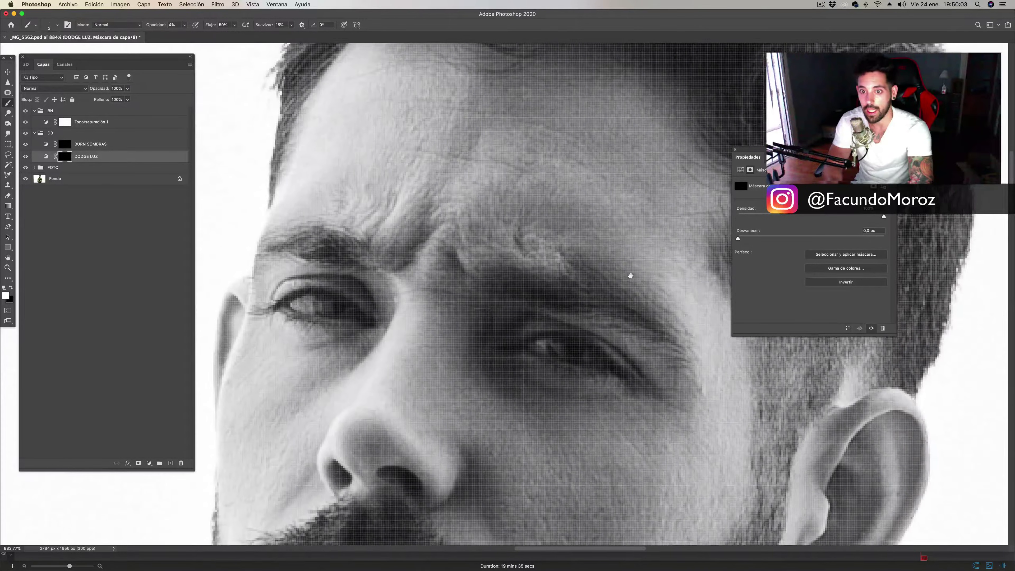
pyautogui.hscroll(5, 628, 272)
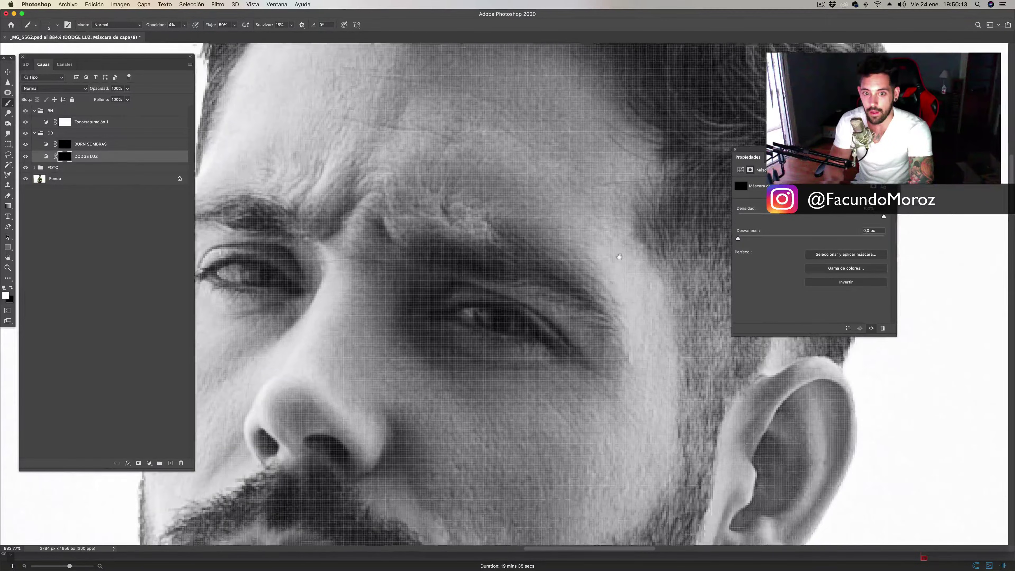
pyautogui.moveTo(480, 280); pyautogui.dragTo(476, 296)
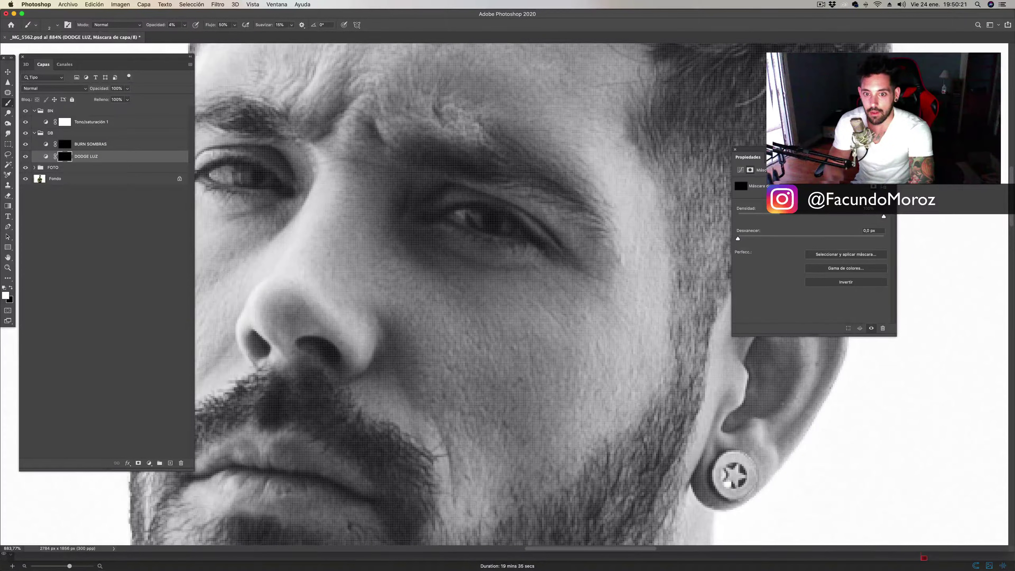
# Step: Move down to the neck and collar, zoom out to the whole head, and return to the Brush
pyautogui.scroll(-5, 550, 353)
pyautogui.scroll(-5, 527, 385)
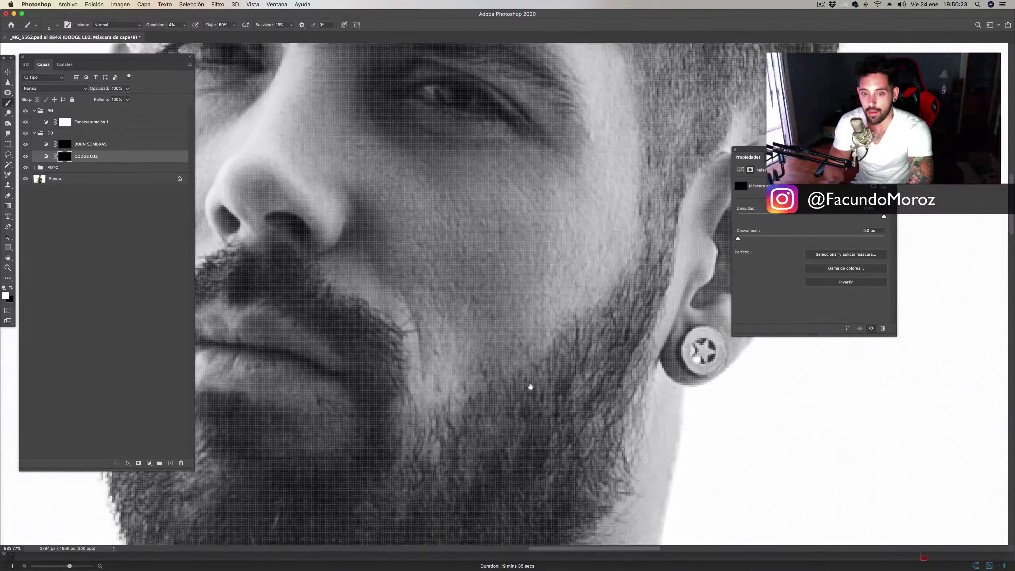
pyautogui.scroll(-5, 527, 385)
pyautogui.scroll(-5, 531, 282)
pyautogui.scroll(-5, 531, 281)
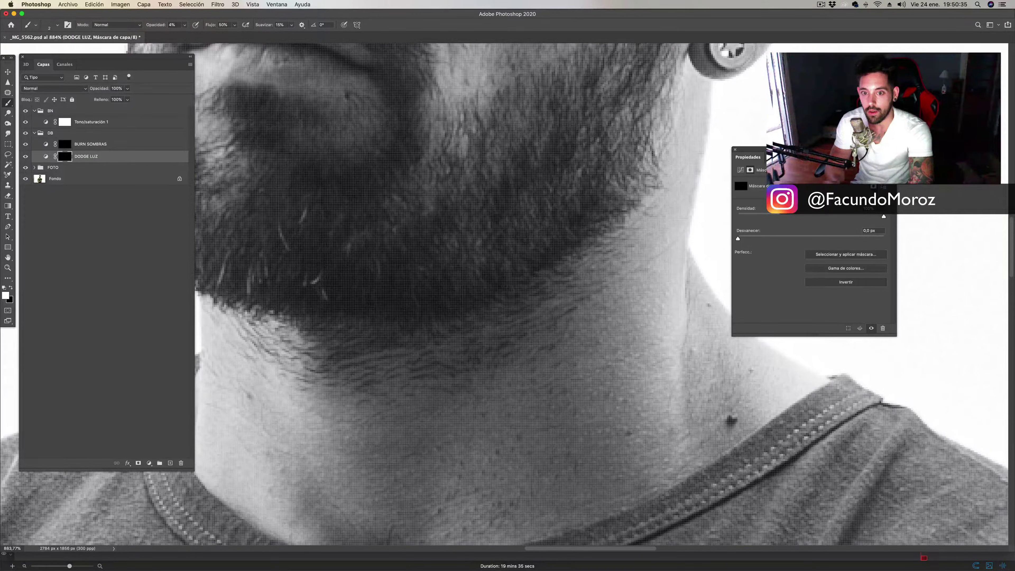
pyautogui.moveTo(464, 414); pyautogui.dragTo(526, 359)
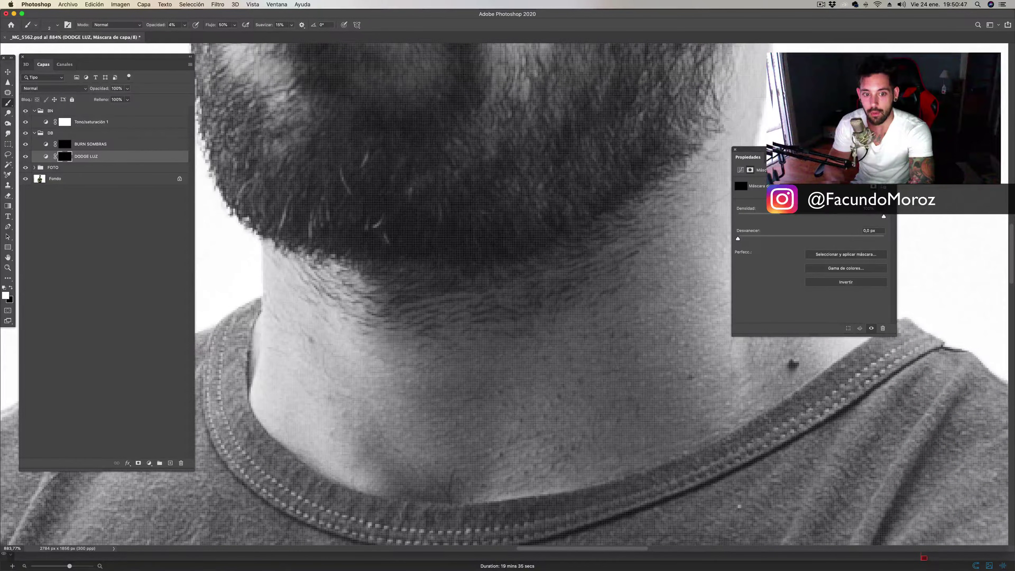
pyautogui.scroll(-5, 385, 408)
pyautogui.scroll(-3, 490, 312)
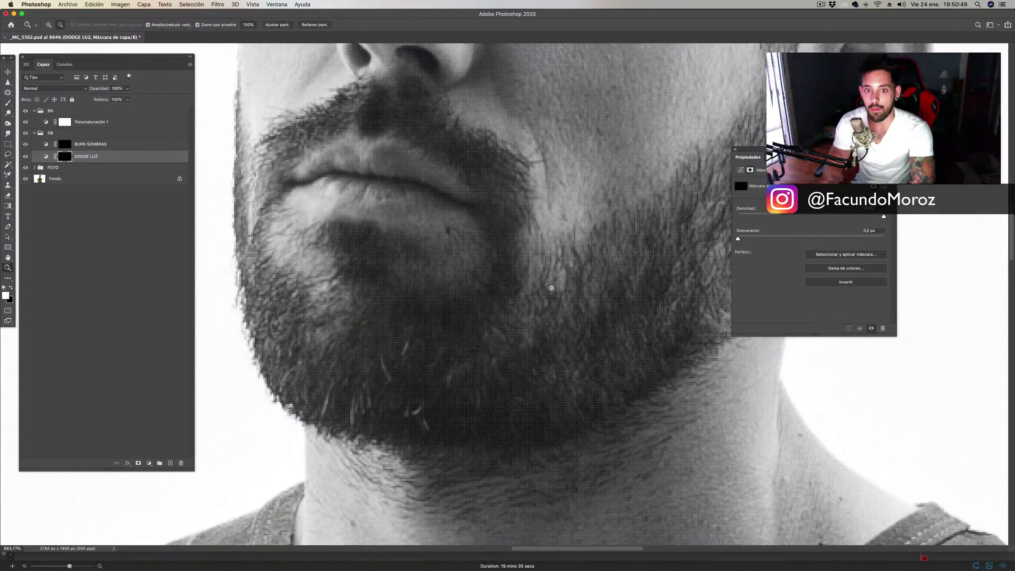
pyautogui.scroll(-3, 521, 295)
pyautogui.scroll(1, 546, 285)
pyautogui.press('b')
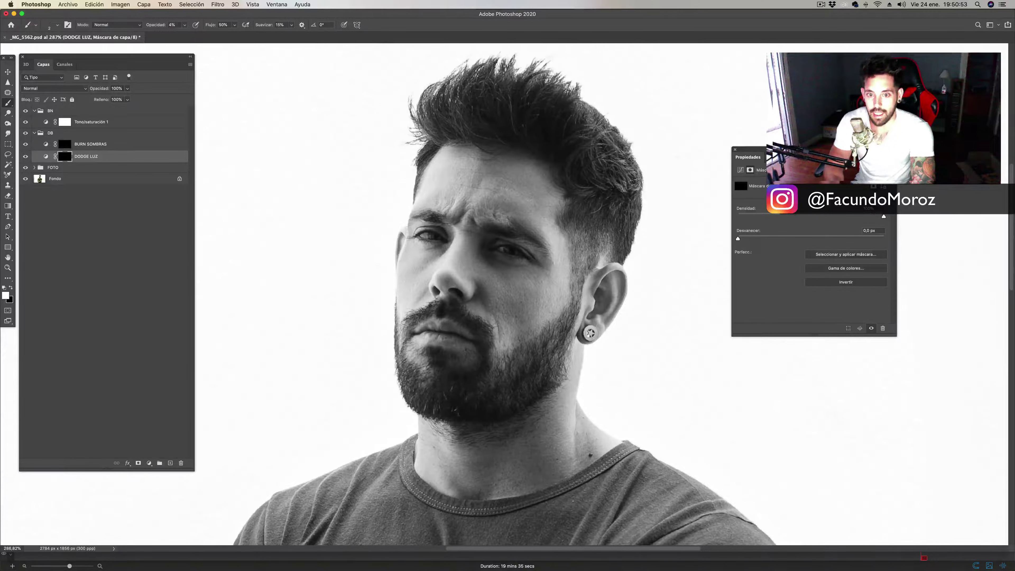
# Step: Target the BURN SOMBRAS mask with an size 8 brush at 2% opacity, zoomed in on the face
pyautogui.click(68, 146)
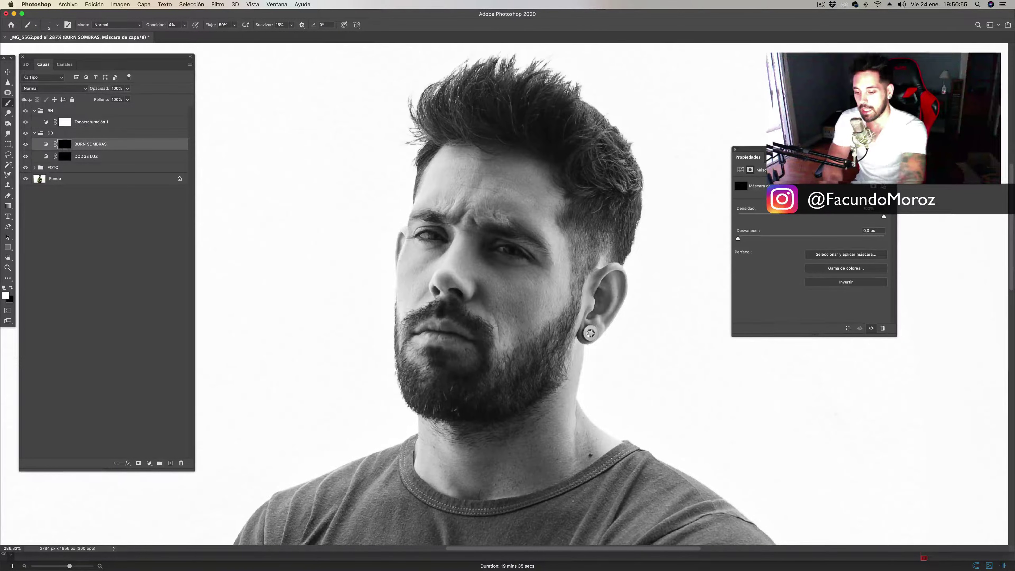
pyautogui.press(']')
pyautogui.press(']')
pyautogui.press(']')
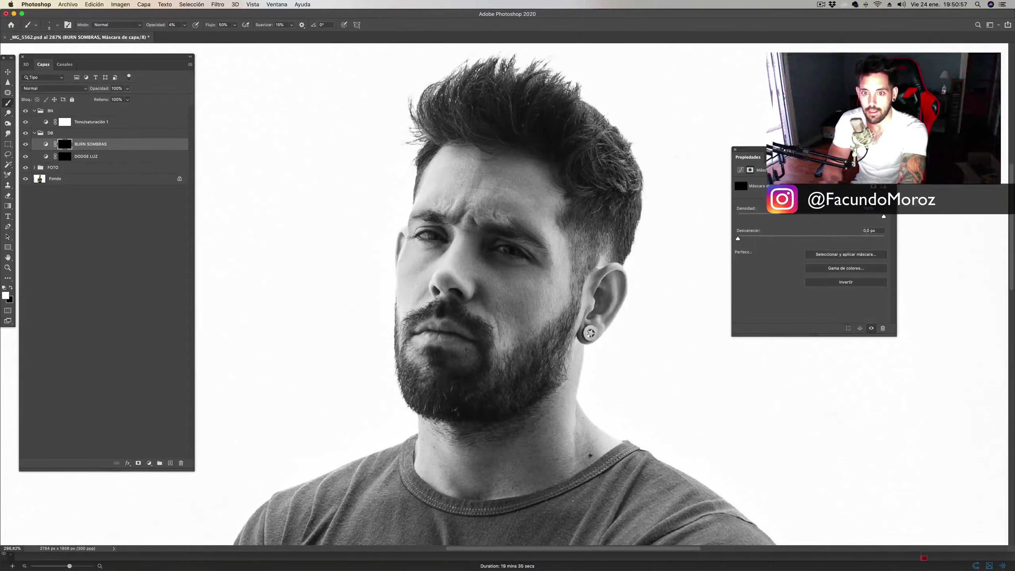
pyautogui.press(']')
pyautogui.press(']')
pyautogui.press('0')
pyautogui.press('2')
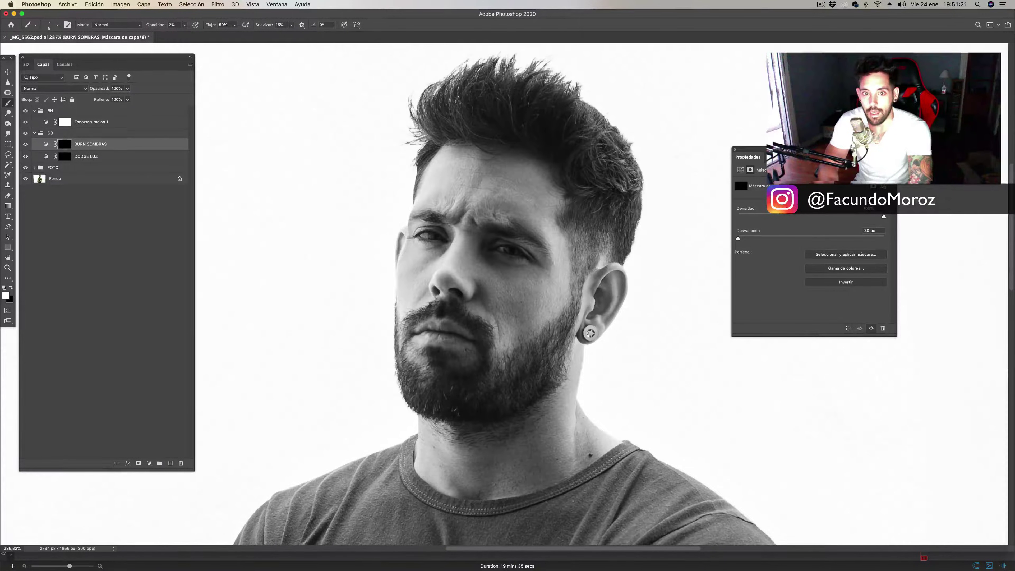
pyautogui.scroll(5, 480, 256)
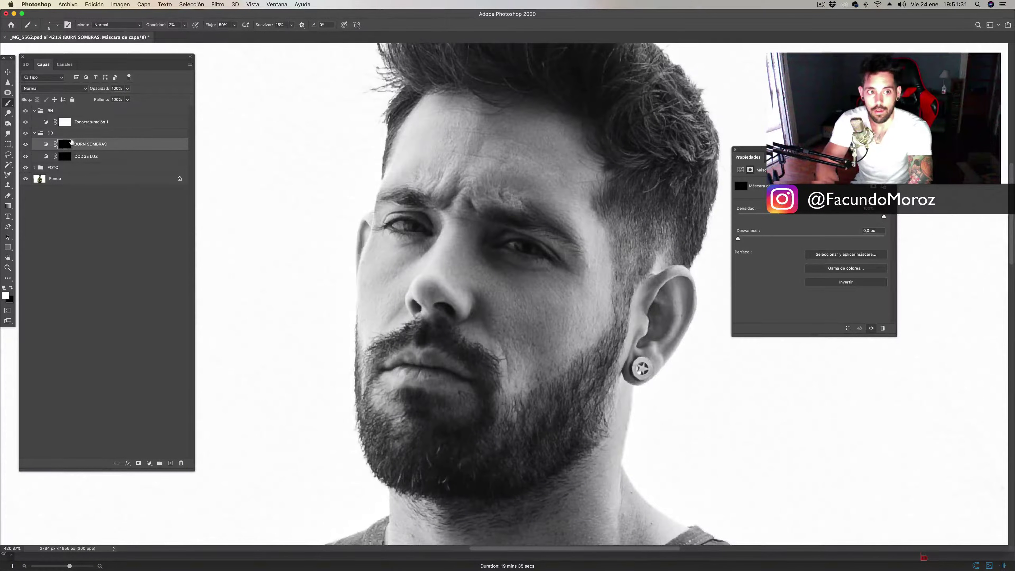
# Step: Make the DODGE LUZ layer mask the painting target again
pyautogui.click(66, 157)
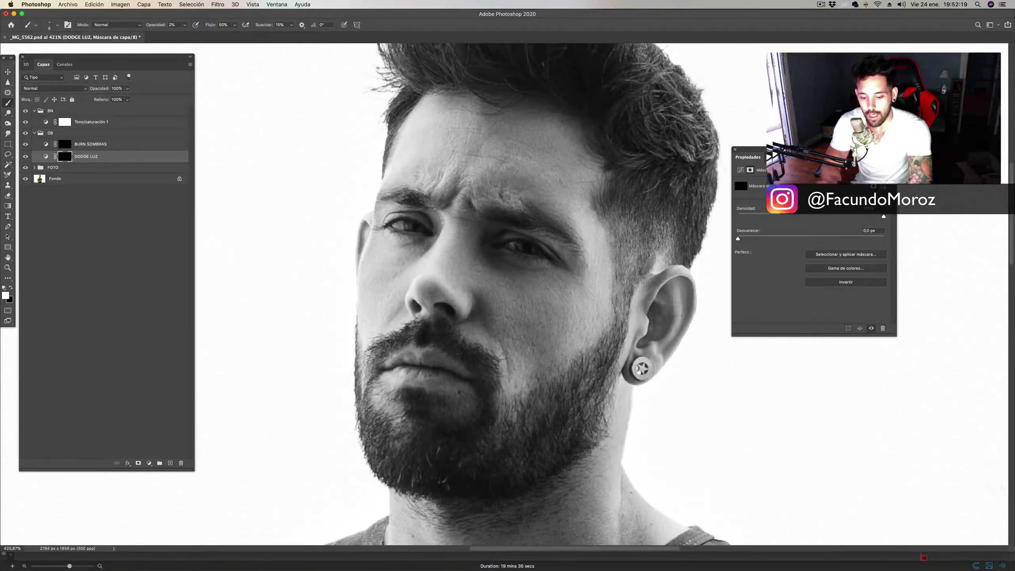
# Step: Target the BURN SOMBRAS mask with a size 2 brush at 4% opacity
pyautogui.scroll(3, 456, 337)
pyautogui.scroll(1, 456, 337)
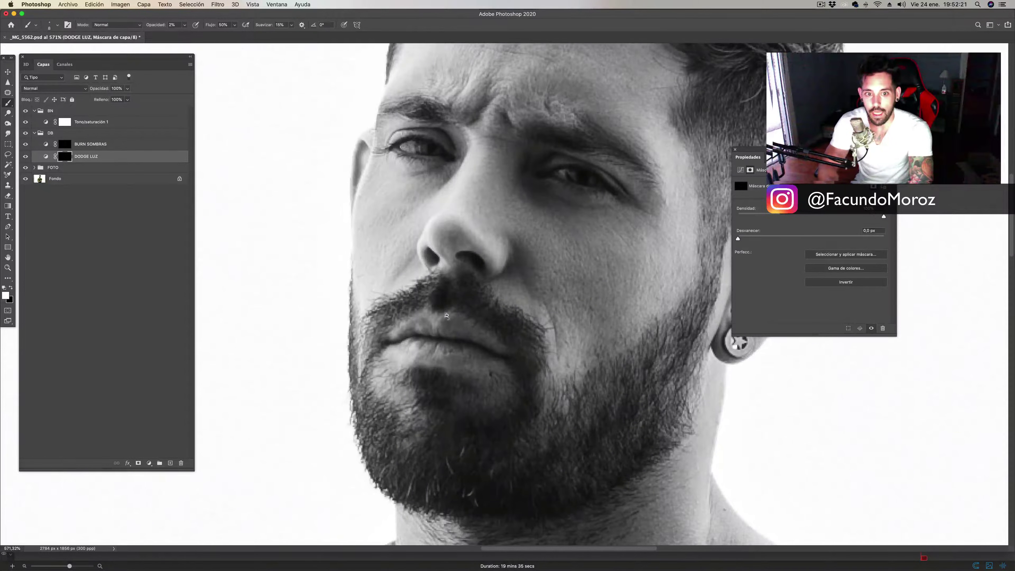
pyautogui.scroll(2, 457, 337)
pyautogui.click(65, 145)
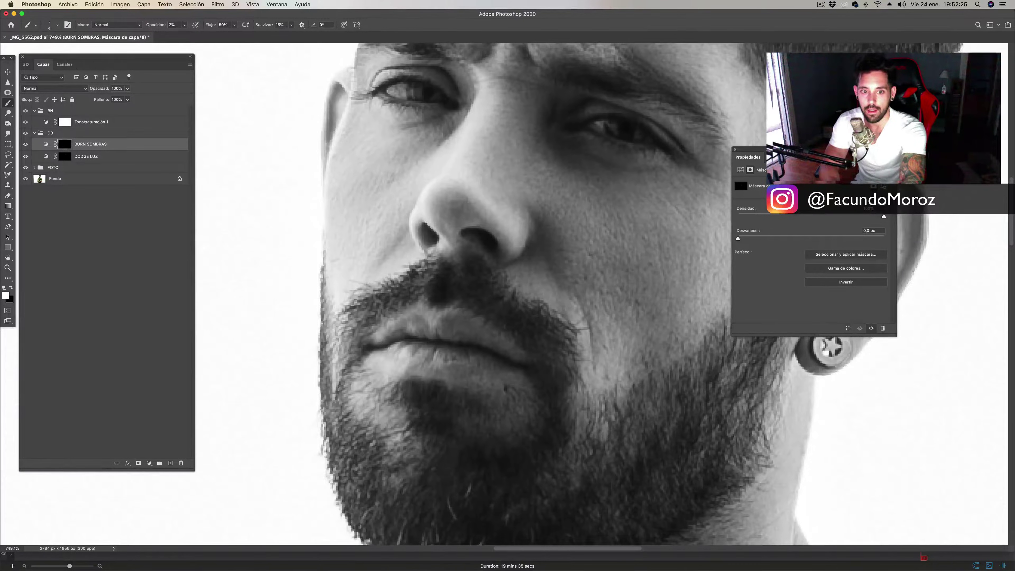
pyautogui.press('[')
pyautogui.press('[')
pyautogui.press('[')
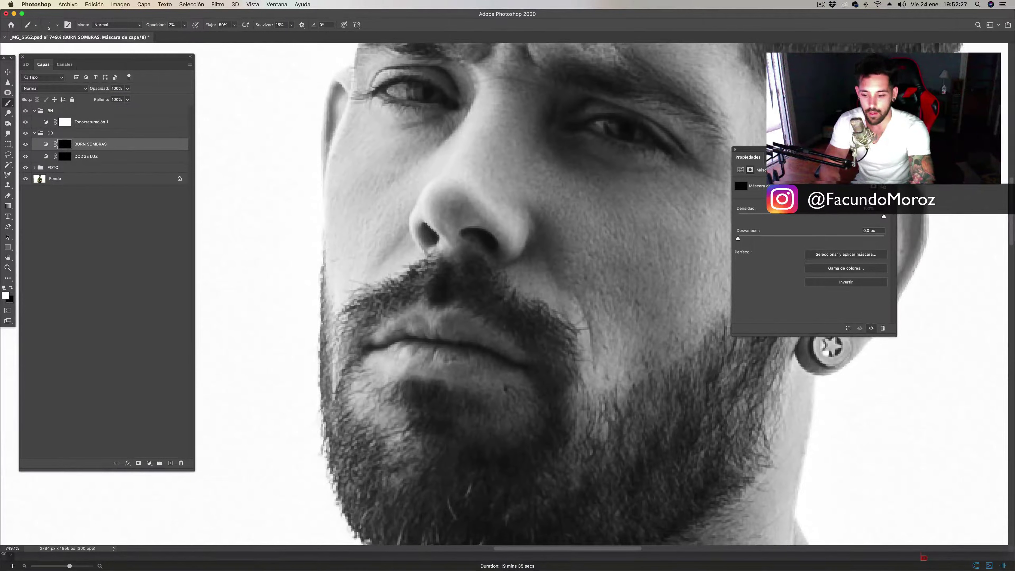
pyautogui.press('0')
pyautogui.press('4')
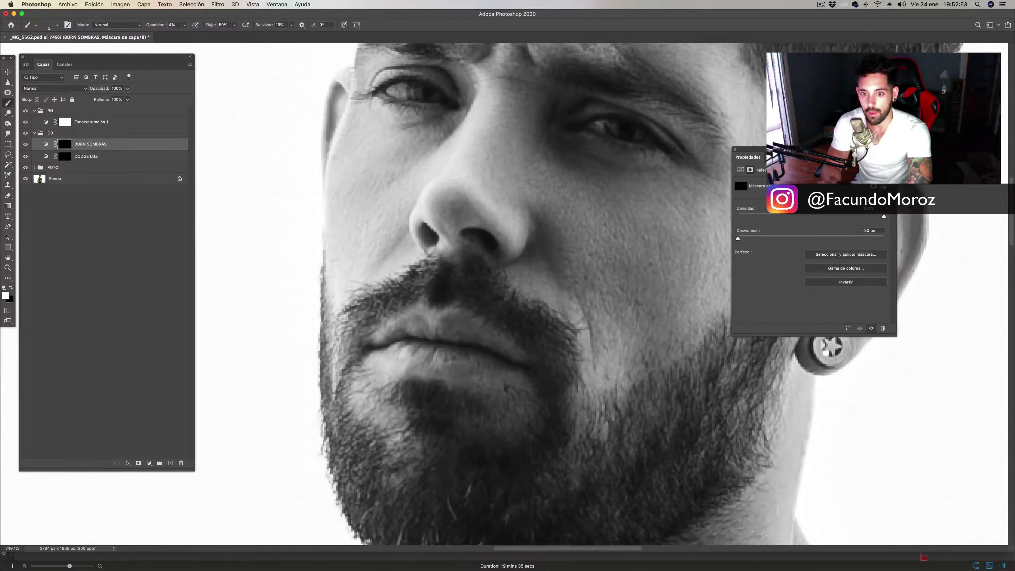
# Step: Return to the DODGE LUZ mask with a slightly larger brush, then select Tono/saturación 1
pyautogui.moveTo(646, 288); pyautogui.dragTo(542, 376)
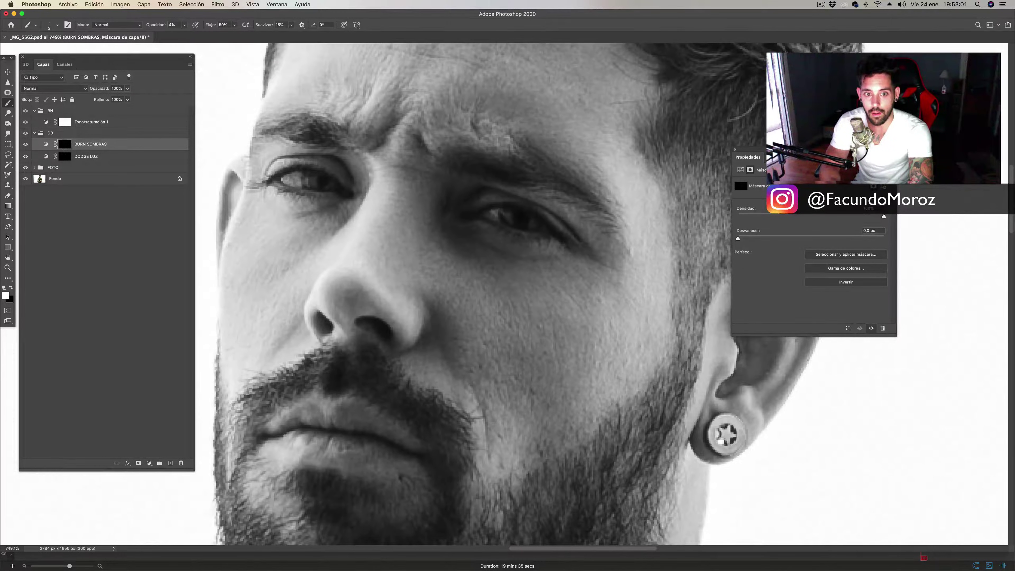
pyautogui.hscroll(-5, 363, 293)
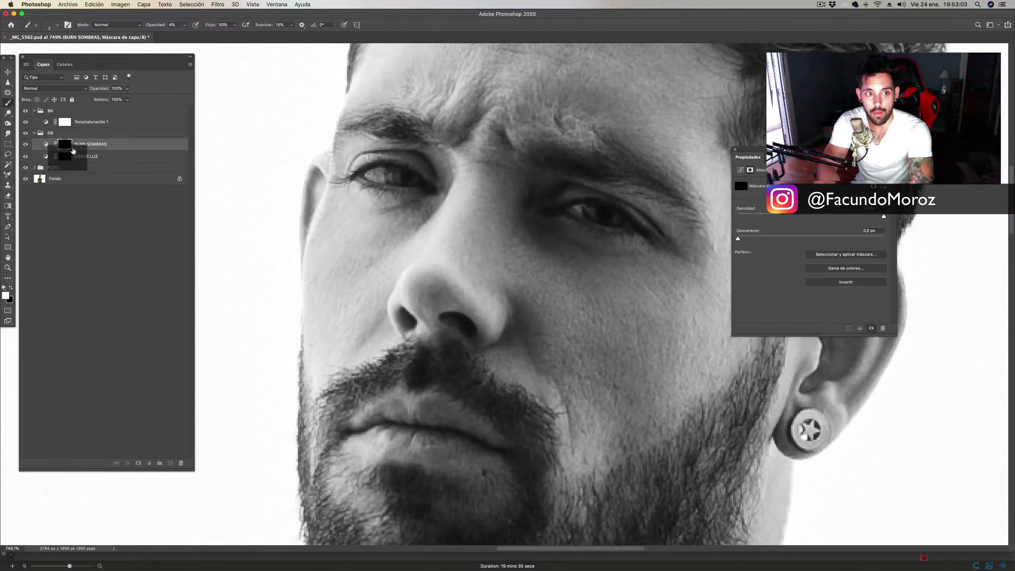
pyautogui.click(86, 156)
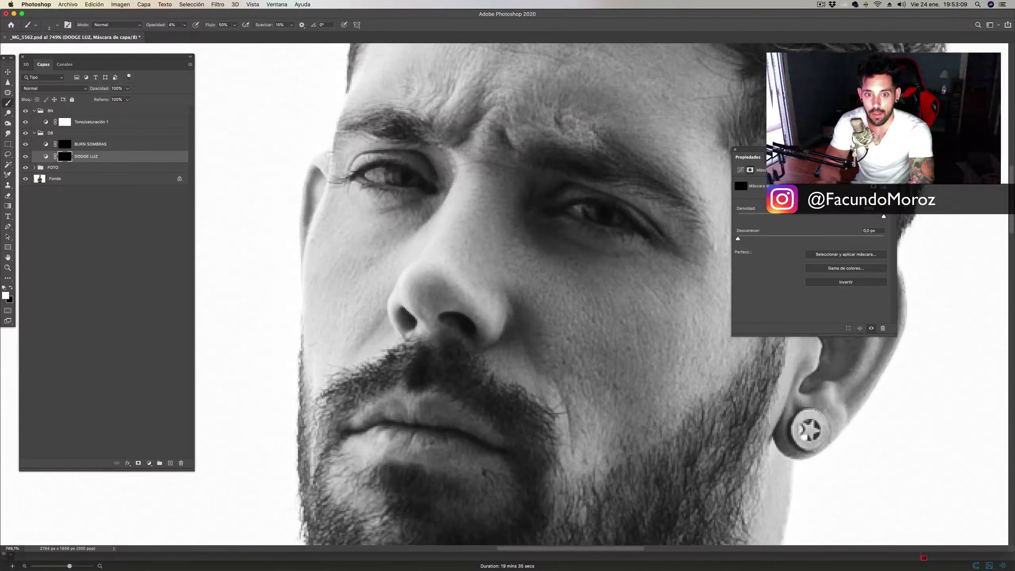
pyautogui.press(']')
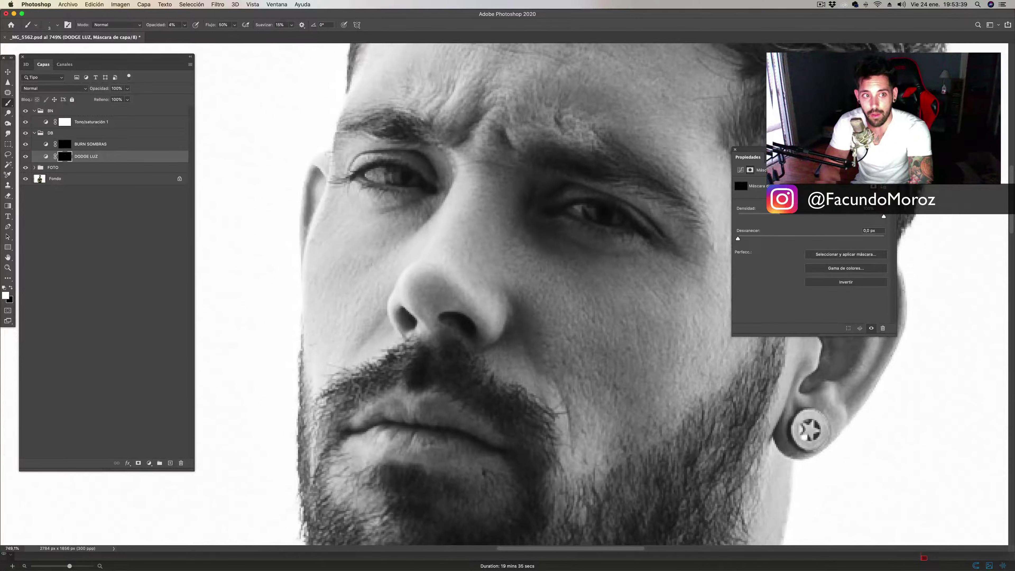
pyautogui.hotkey('alt', ']')
pyautogui.hotkey('alt', ']')
pyautogui.hotkey('alt', ']')
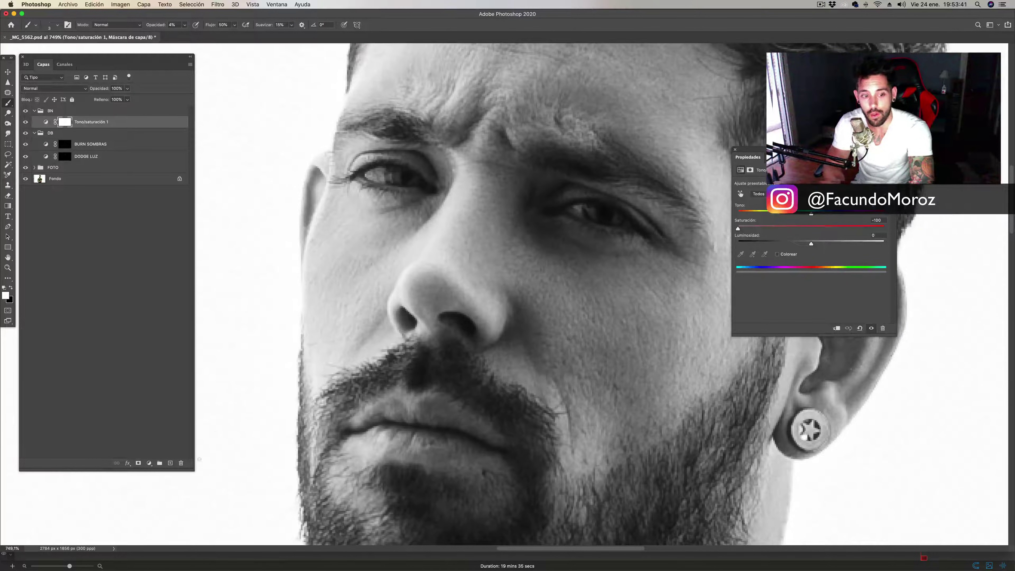
# Step: Add a Curvas adjustment layer with lowered midtones and a shadow point at input 61, output 44
pyautogui.click(149, 463)
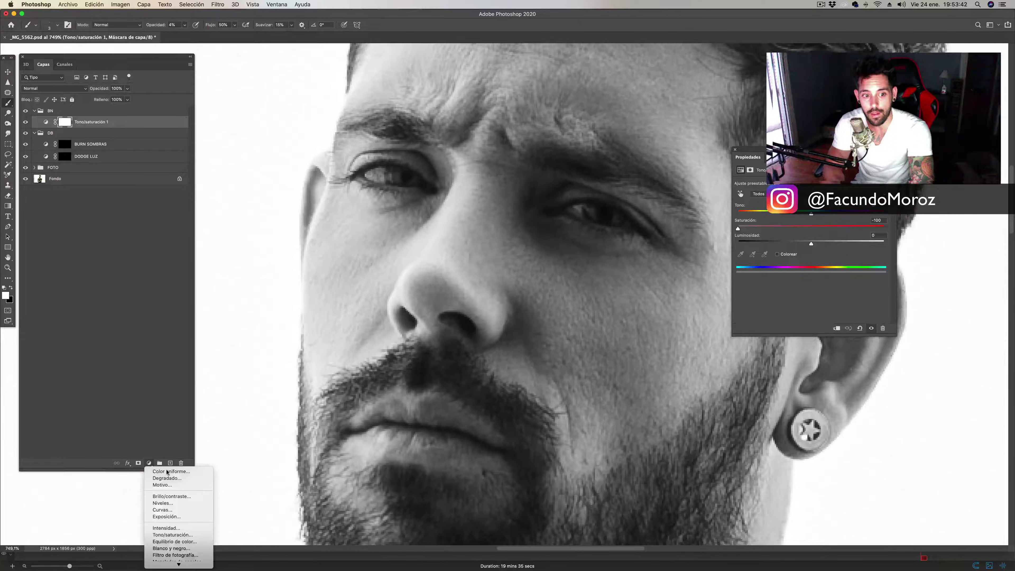
pyautogui.click(176, 510)
pyautogui.moveTo(822, 253); pyautogui.dragTo(829, 257)
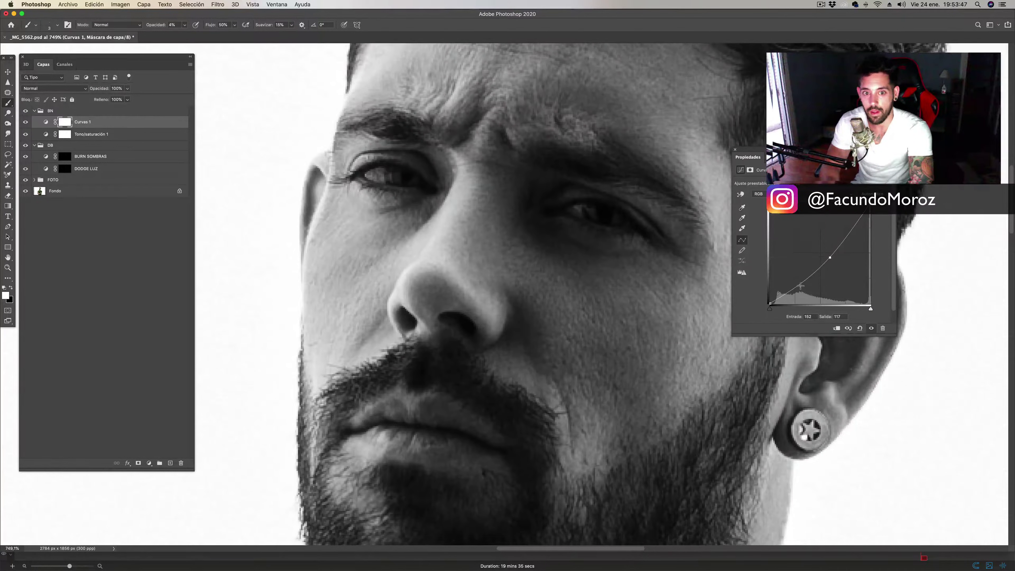
pyautogui.click(790, 286)
pyautogui.moveTo(791, 286); pyautogui.dragTo(790, 286)
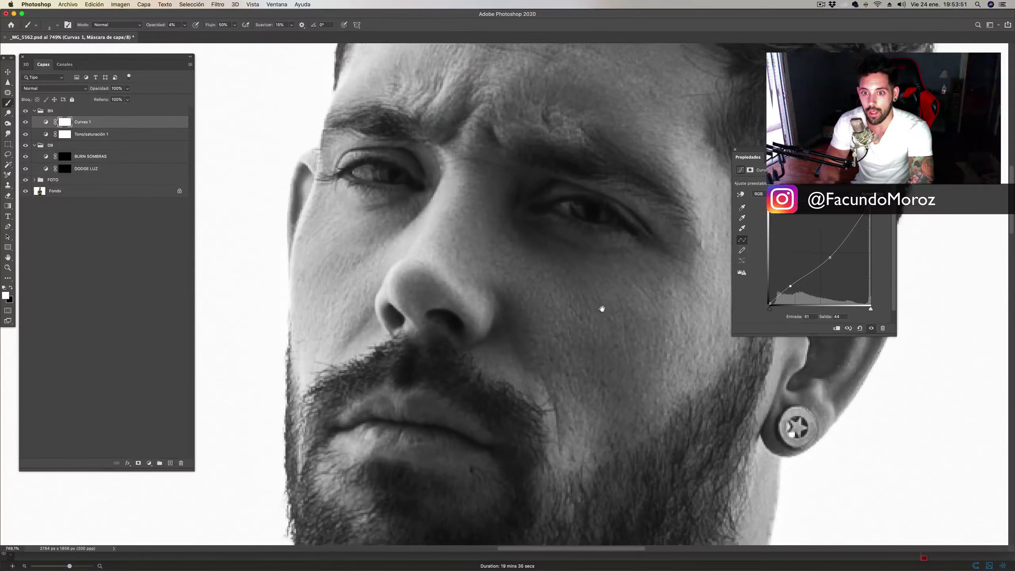
pyautogui.hscroll(5, 601, 306)
pyautogui.scroll(3, 555, 302)
# Step: Target the BURN SOMBRAS mask and move over the lower face and beard to burn shadows
pyautogui.scroll(3, 665, 312)
pyautogui.hscroll(-2, 666, 312)
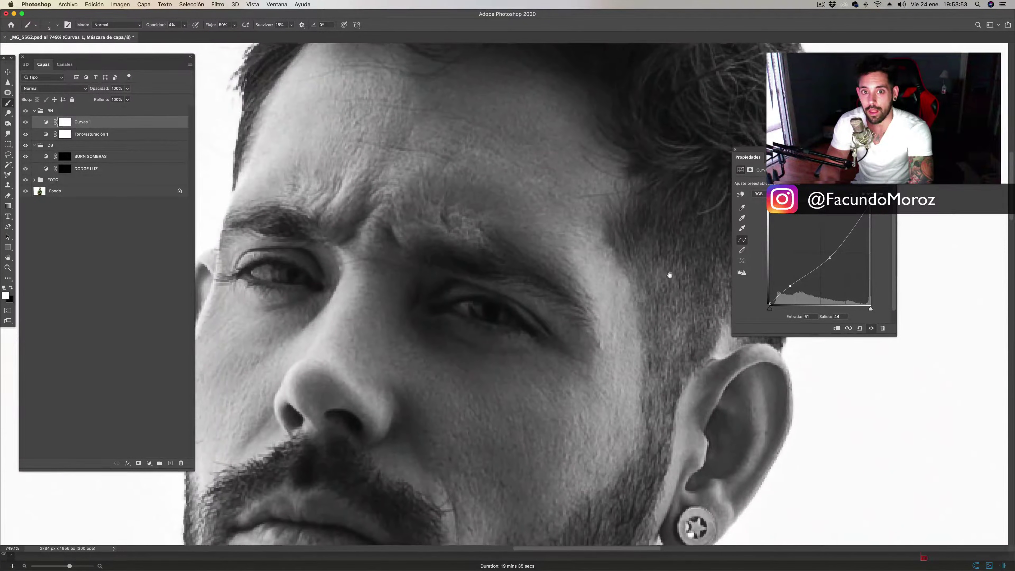
pyautogui.click(70, 171)
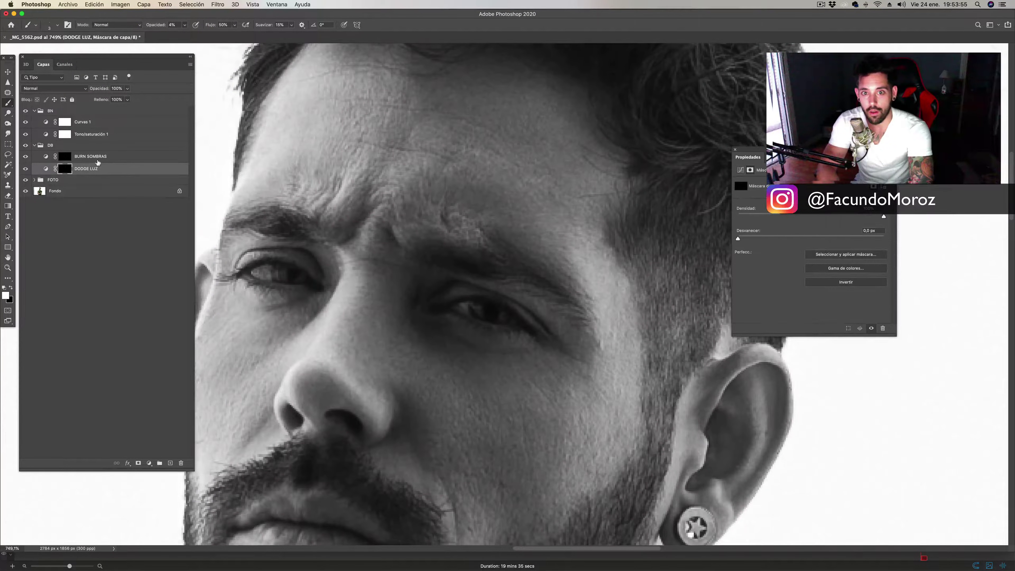
pyautogui.click(64, 156)
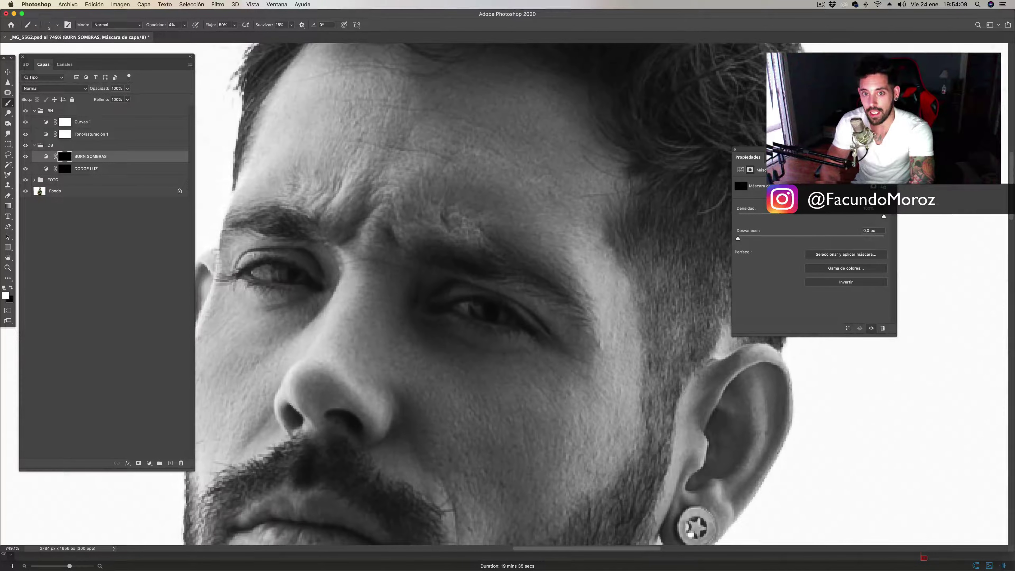
pyautogui.moveTo(543, 332); pyautogui.dragTo(560, 172)
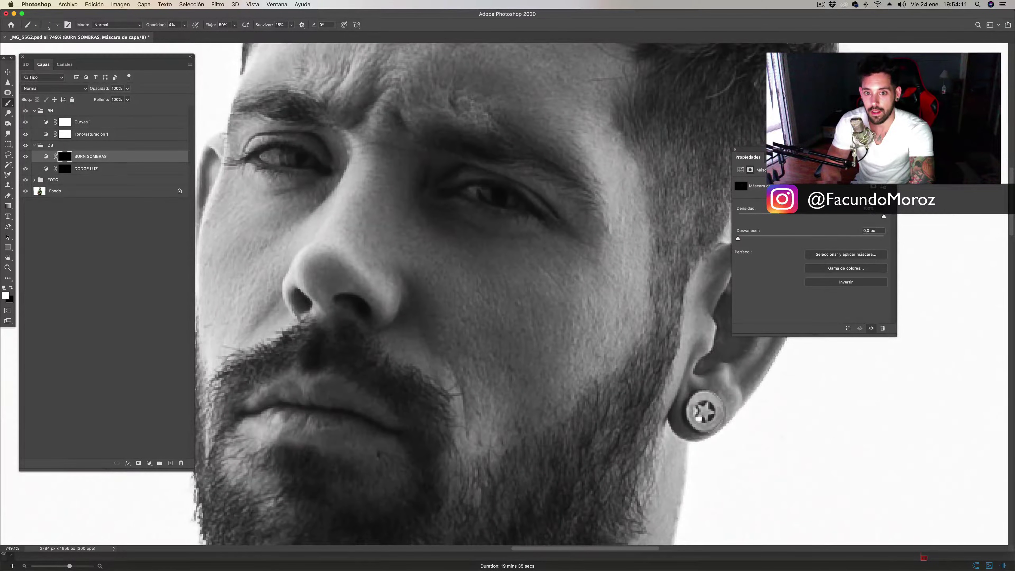
pyautogui.moveTo(512, 357); pyautogui.dragTo(535, 281)
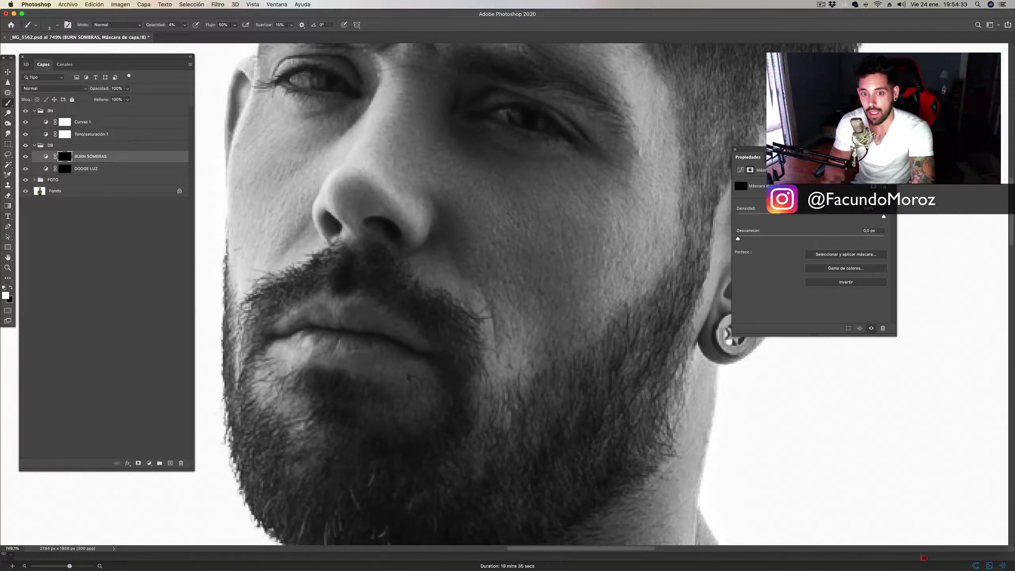
pyautogui.scroll(5, 580, 292)
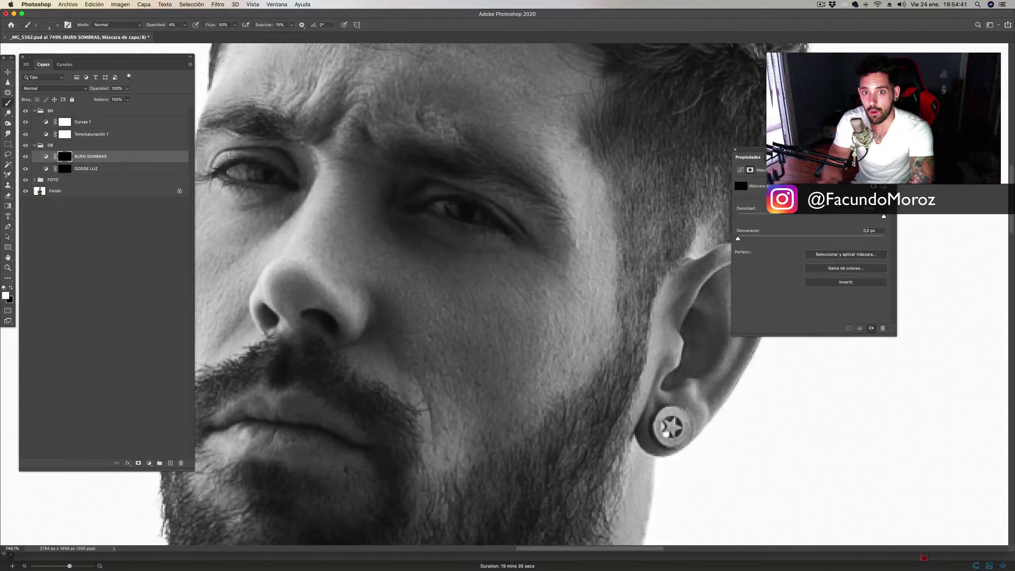
pyautogui.scroll(3, 507, 294)
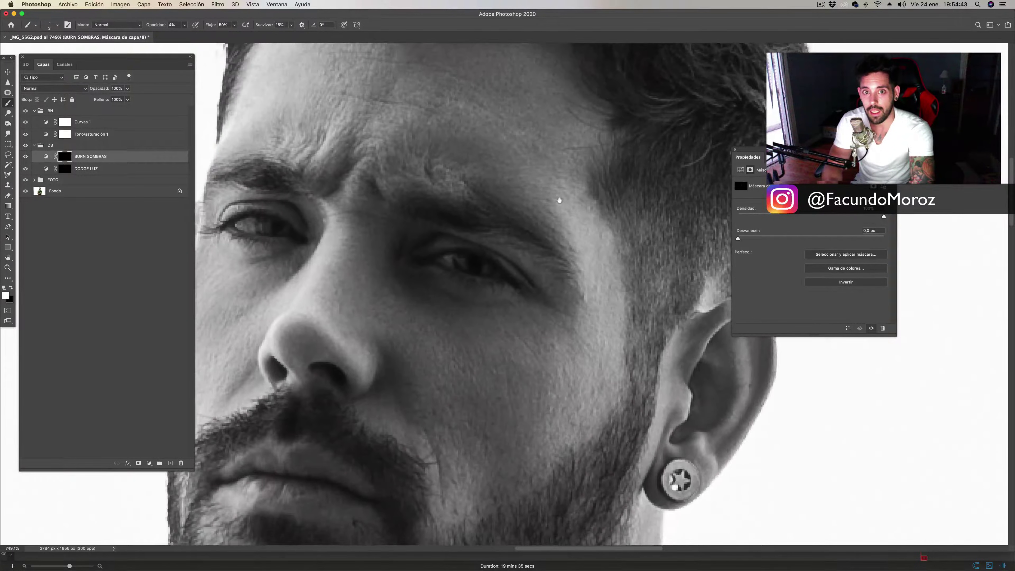
pyautogui.scroll(4, 508, 294)
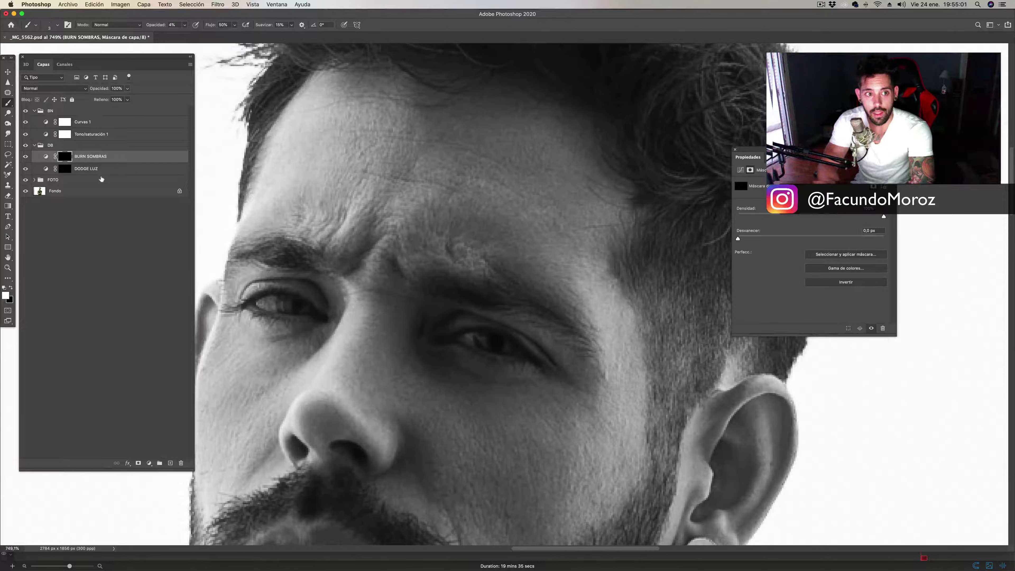
# Step: Switch to the DODGE LUZ mask for face highlights, then zoom out to about 331%
pyautogui.hotkey('alt', '[')
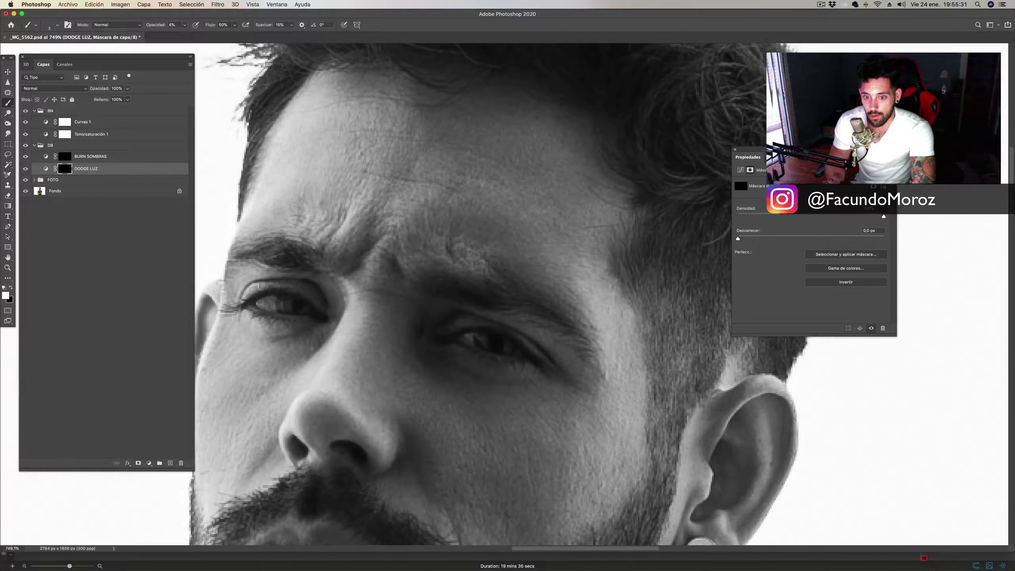
pyautogui.scroll(-5, 617, 444)
pyautogui.scroll(-3, 530, 288)
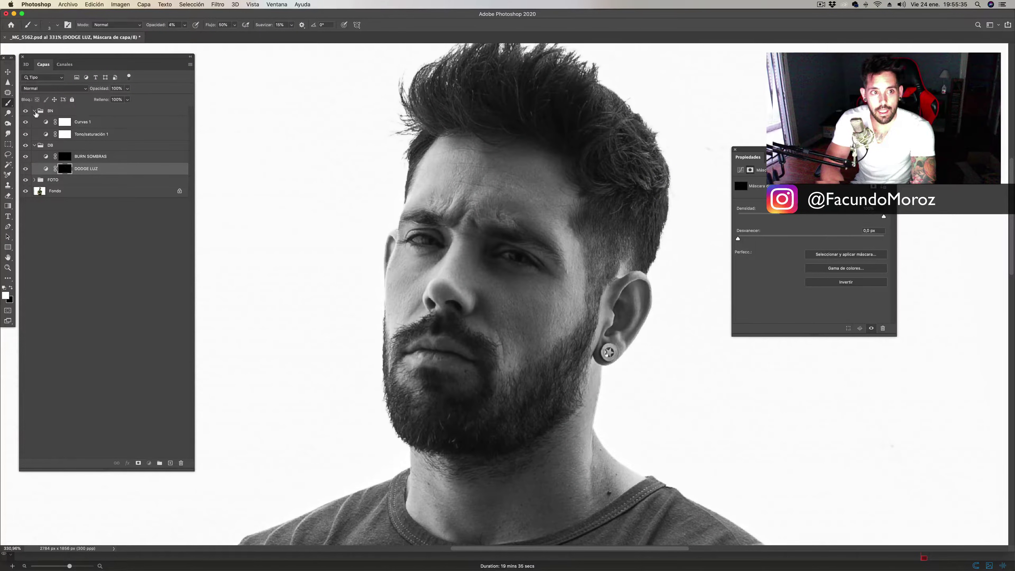
# Step: Hide and collapse the BN black-and-white group and zoom out on the colour portrait
pyautogui.click(25, 111)
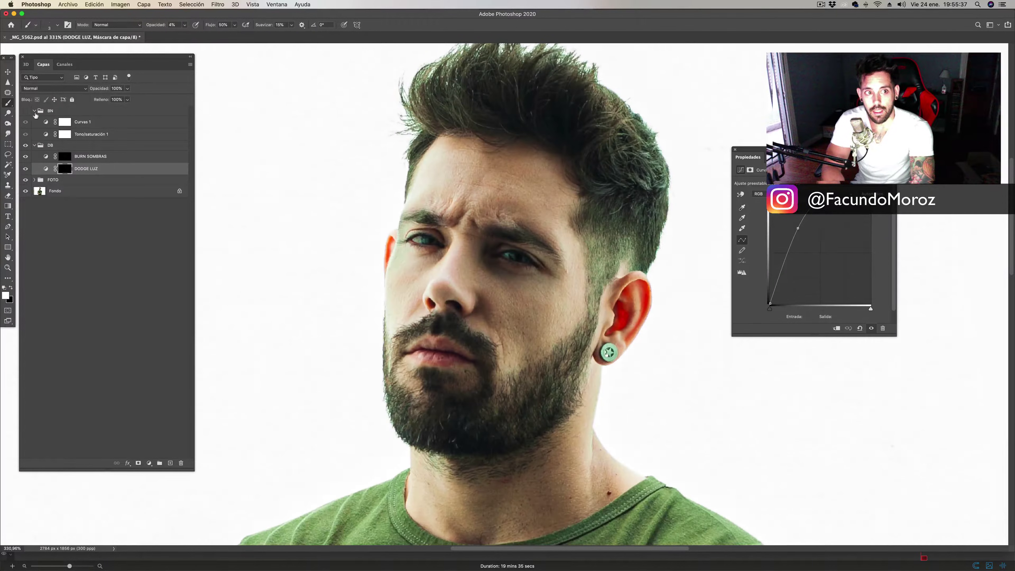
pyautogui.click(35, 111)
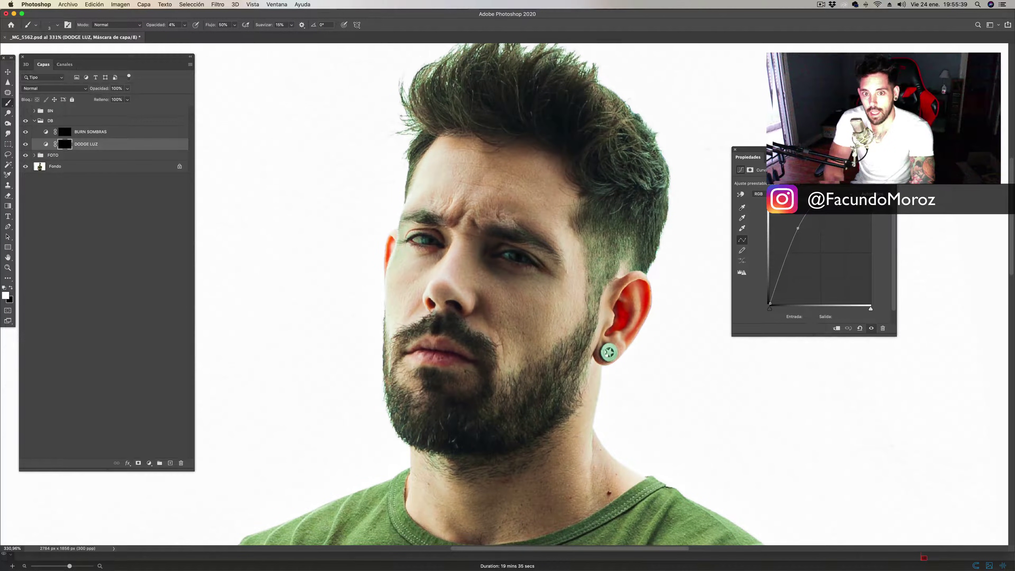
pyautogui.press('z')
pyautogui.scroll(-1, 572, 222)
pyautogui.scroll(-3, 572, 223)
pyautogui.scroll(-1, 574, 222)
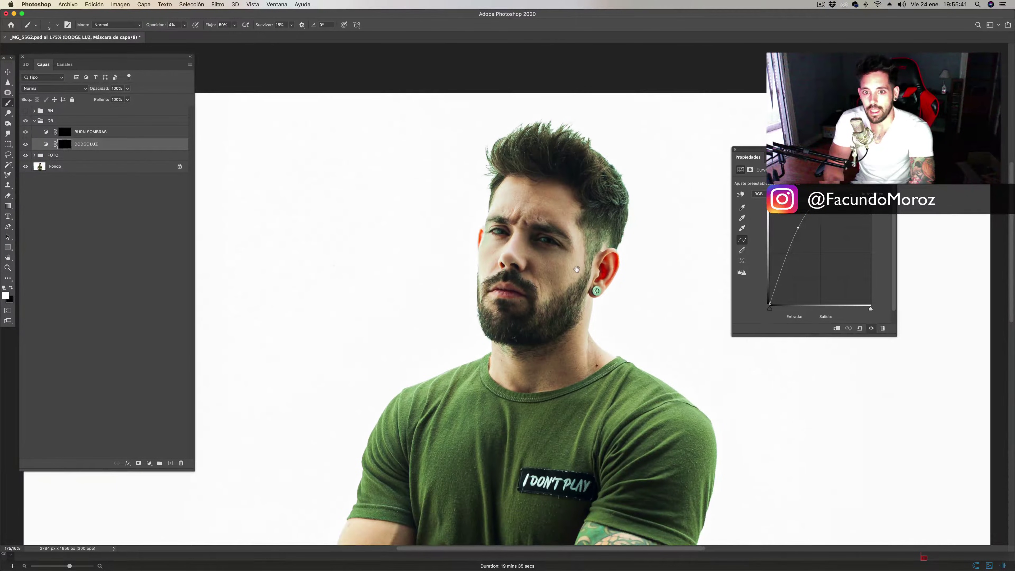
pyautogui.scroll(-1, 575, 222)
pyautogui.scroll(-1, 579, 222)
pyautogui.scroll(-1, 578, 222)
pyautogui.press('b')
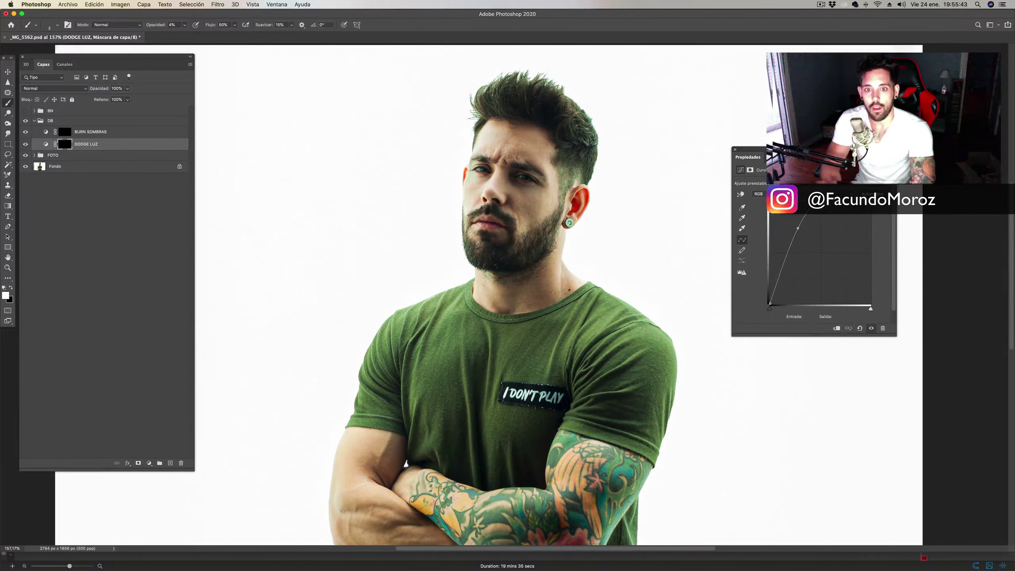
# Step: Collapse the DB group and toggle it off and back on for a before/after comparison
pyautogui.click(35, 121)
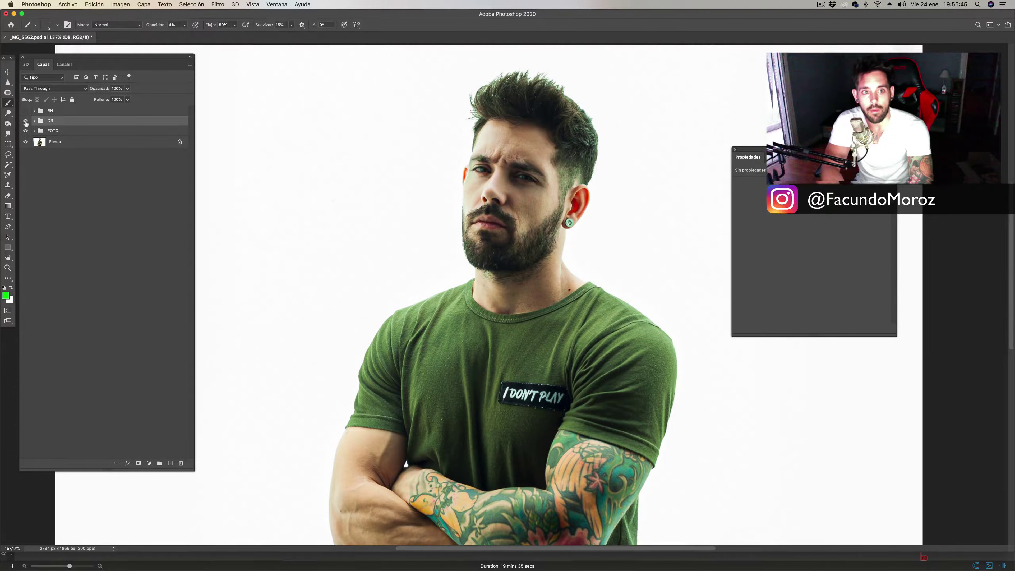
pyautogui.click(25, 121)
pyautogui.click(25, 121)
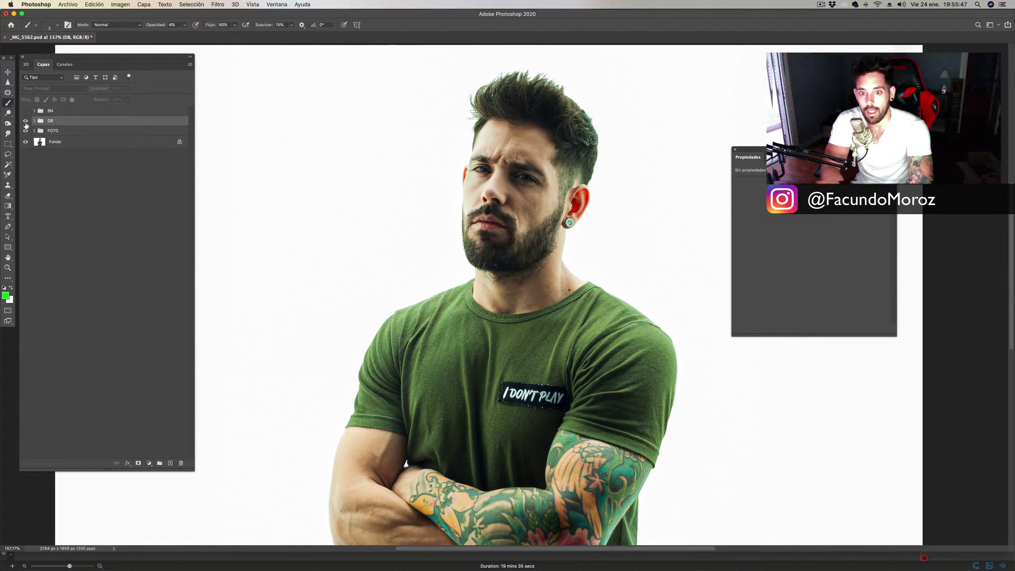
pyautogui.click(25, 130)
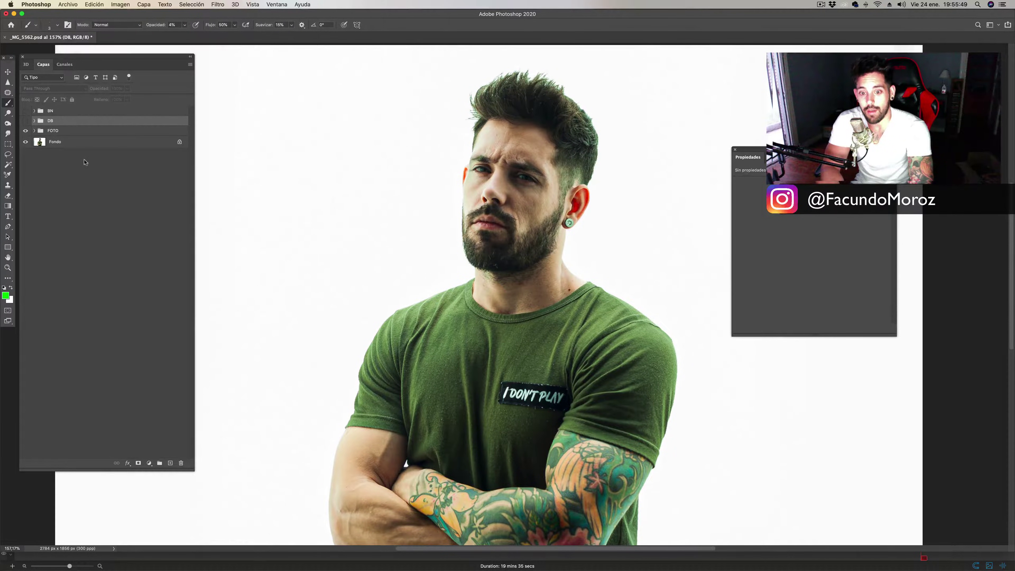
pyautogui.scroll(-3, 500, 219)
pyautogui.scroll(-3, 480, 212)
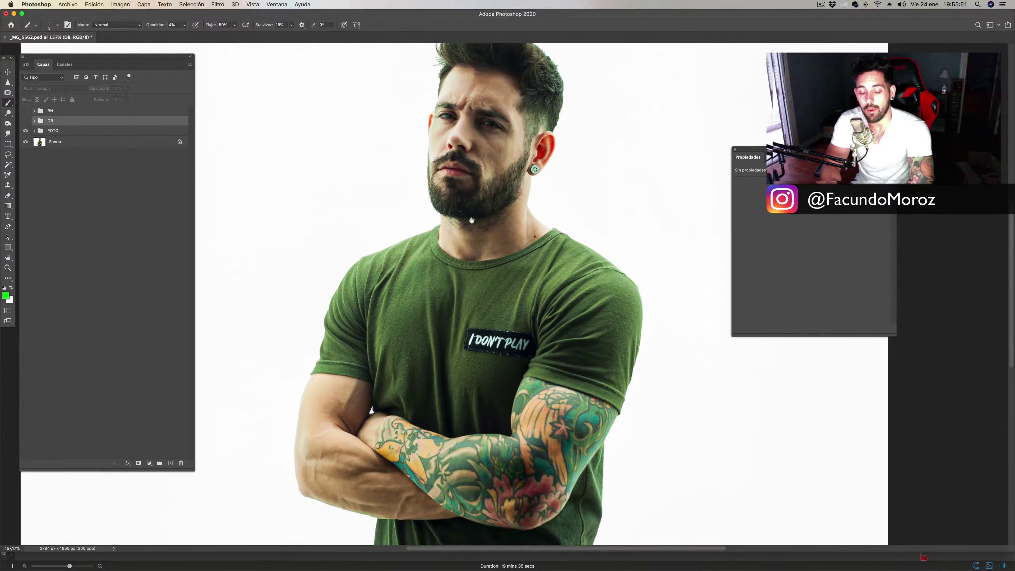
pyautogui.scroll(-2, 462, 200)
pyautogui.scroll(-2, 435, 282)
pyautogui.scroll(3, 478, 225)
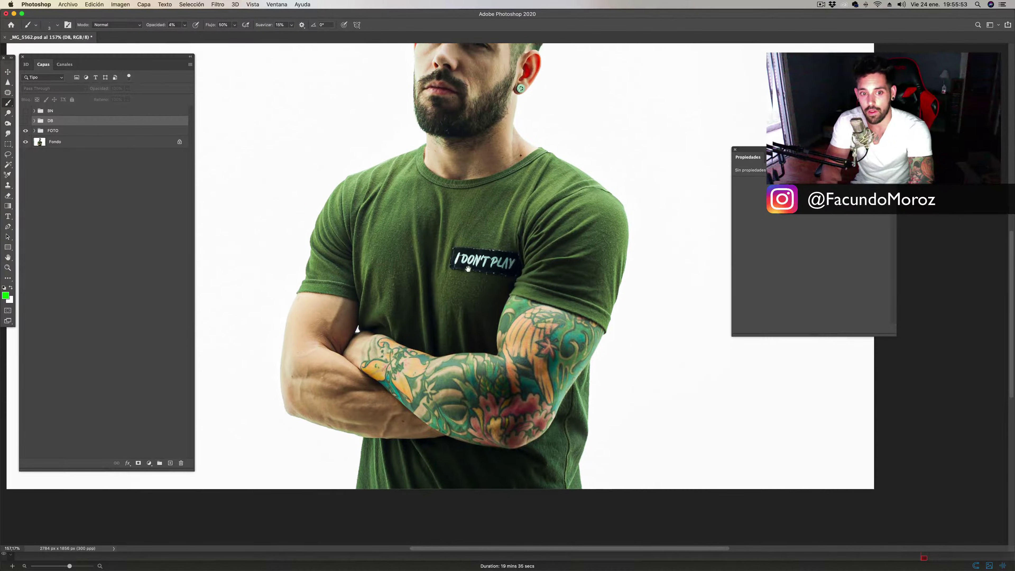
pyautogui.scroll(1, 478, 225)
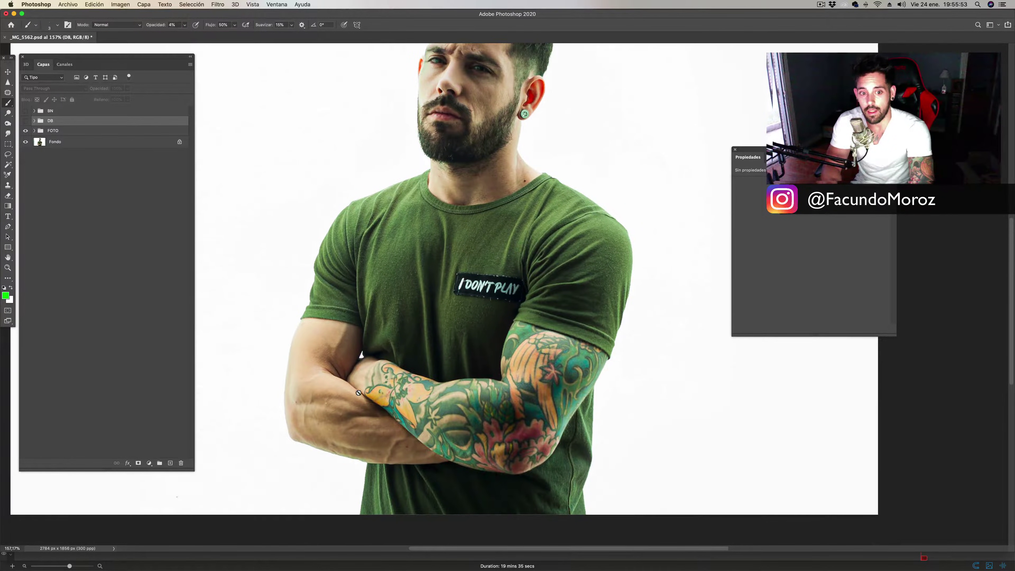
pyautogui.click(25, 121)
# Step: Target the BURN SOMBRAS mask and enlarge the brush, framing the torso and crossed arms
pyautogui.click(65, 133)
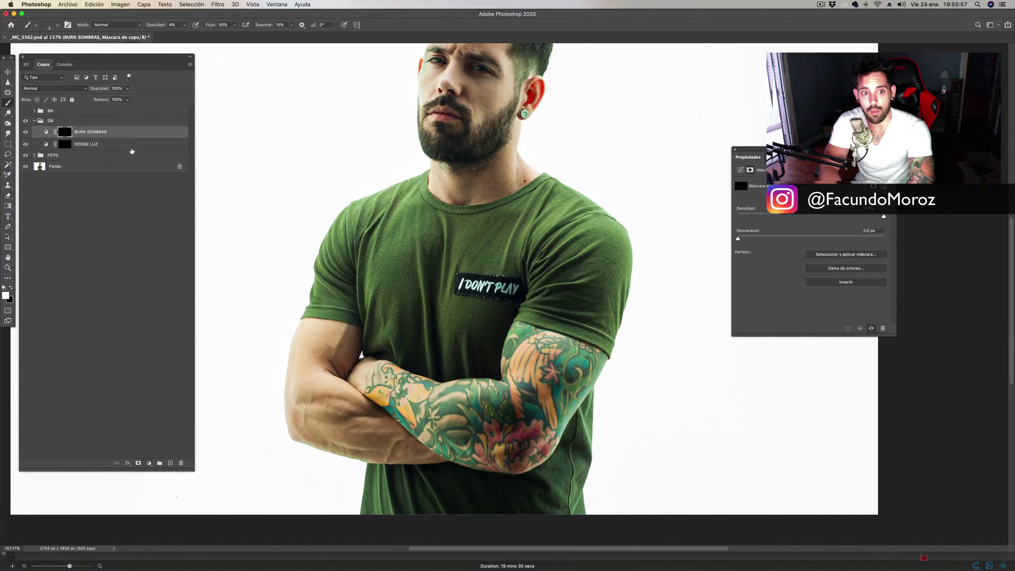
pyautogui.press(']')
pyautogui.press(']')
pyautogui.press(']')
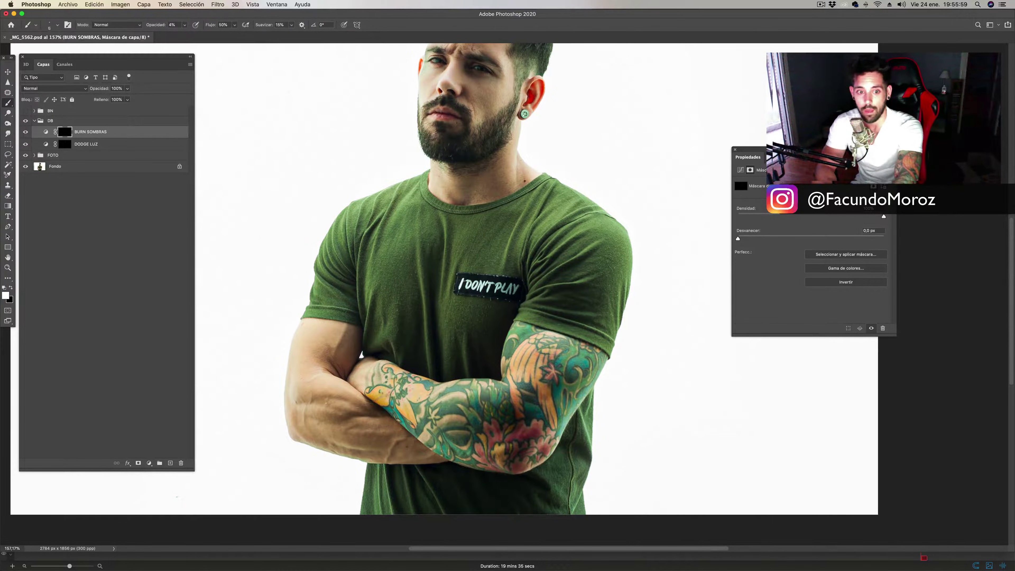
pyautogui.press(']')
pyautogui.press(']')
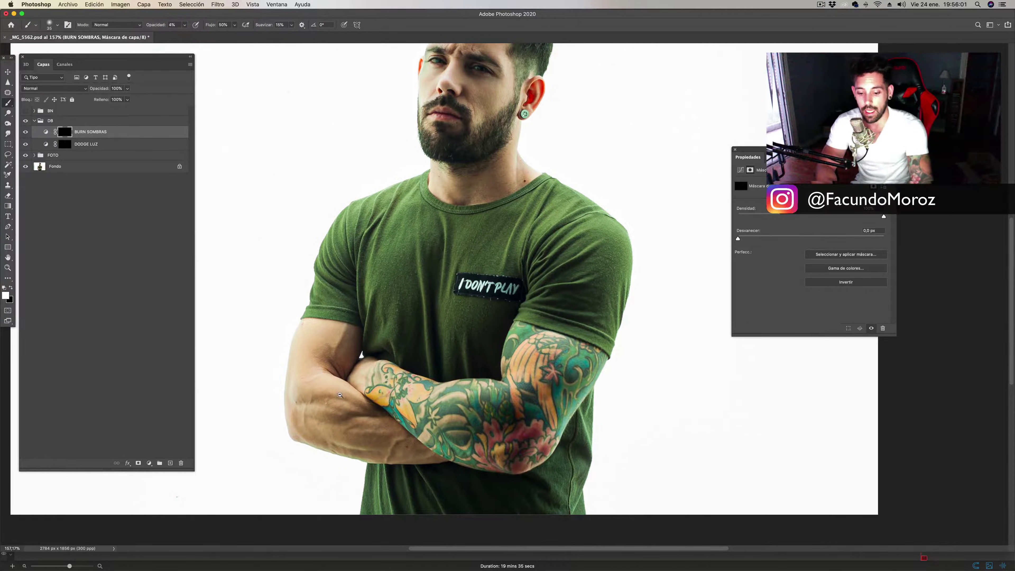
pyautogui.scroll(2, 362, 370)
pyautogui.moveTo(362, 370); pyautogui.dragTo(360, 344)
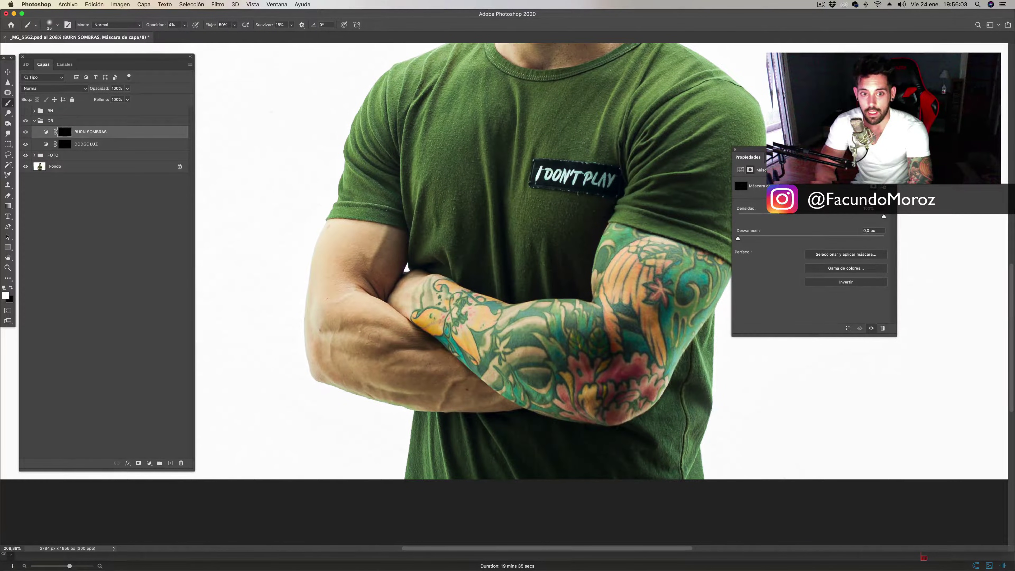
# Step: Shrink the brush back to 25, set 3% opacity, and target the DODGE LUZ layer
pyautogui.press('[')
pyautogui.press('[')
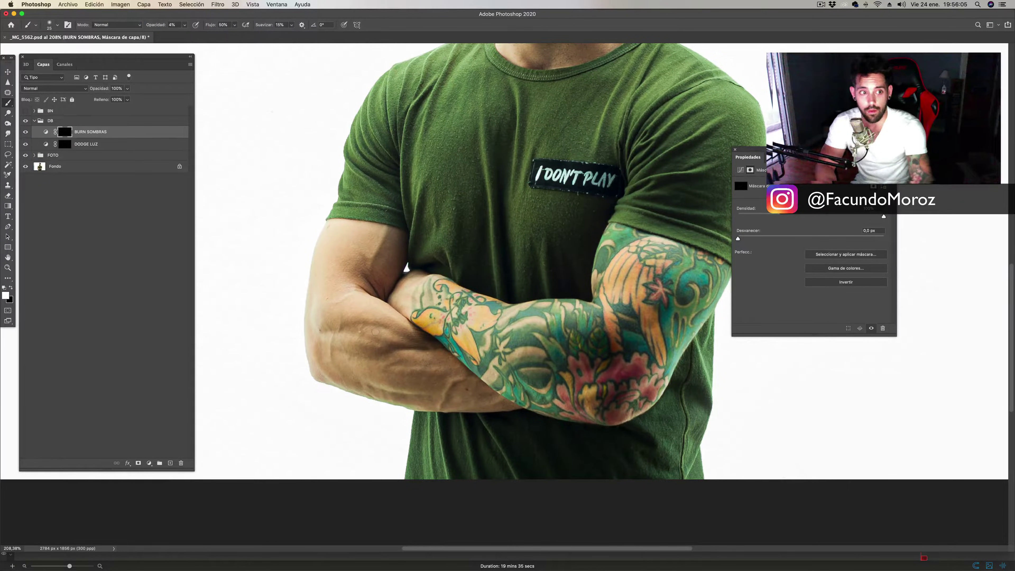
pyautogui.press('0')
pyautogui.press('3')
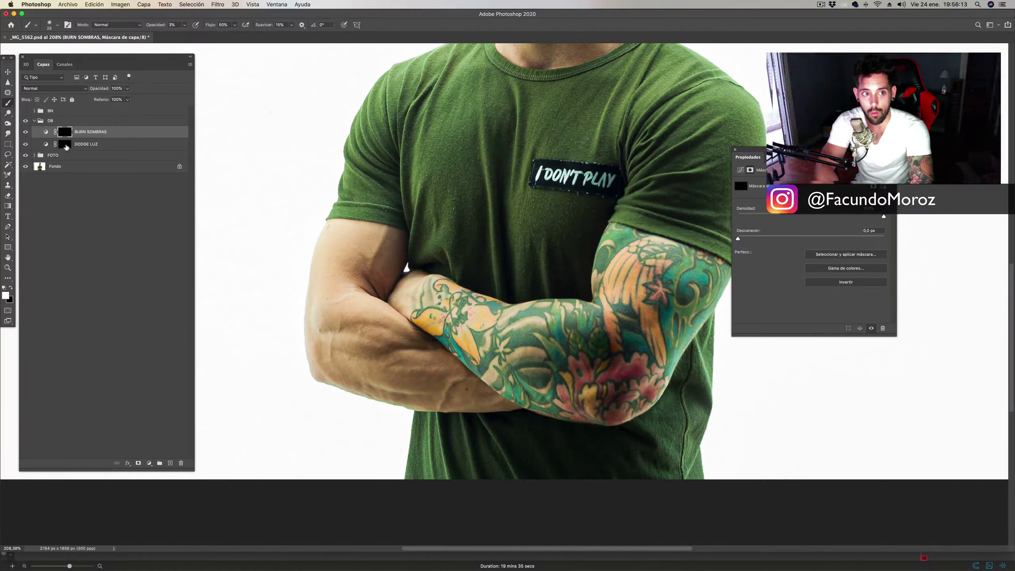
pyautogui.hotkey('alt', '[')
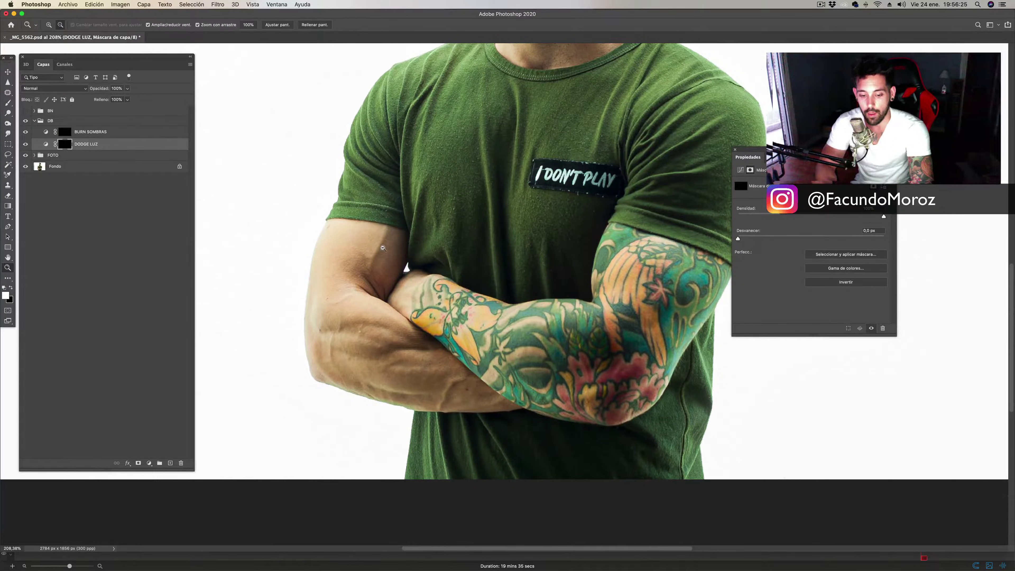
# Step: Reduce the brush to size 9 while zoomed on the forearm, then view the whole figure
pyautogui.scroll(3, 406, 267)
pyautogui.press('[')
pyautogui.press('[')
pyautogui.press('[')
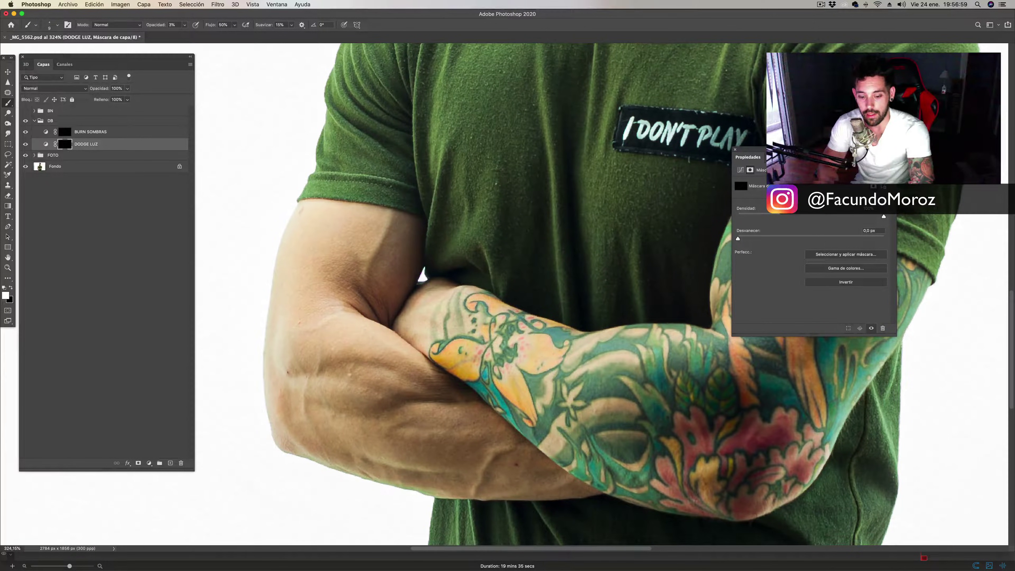
pyautogui.scroll(-5, 511, 320)
pyautogui.hscroll(2, 511, 320)
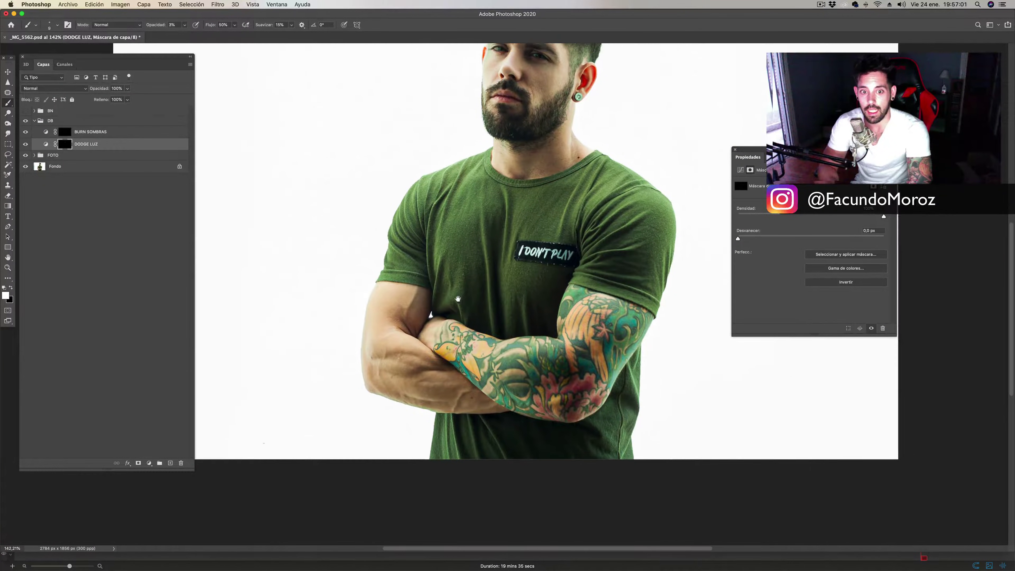
pyautogui.scroll(1, 511, 319)
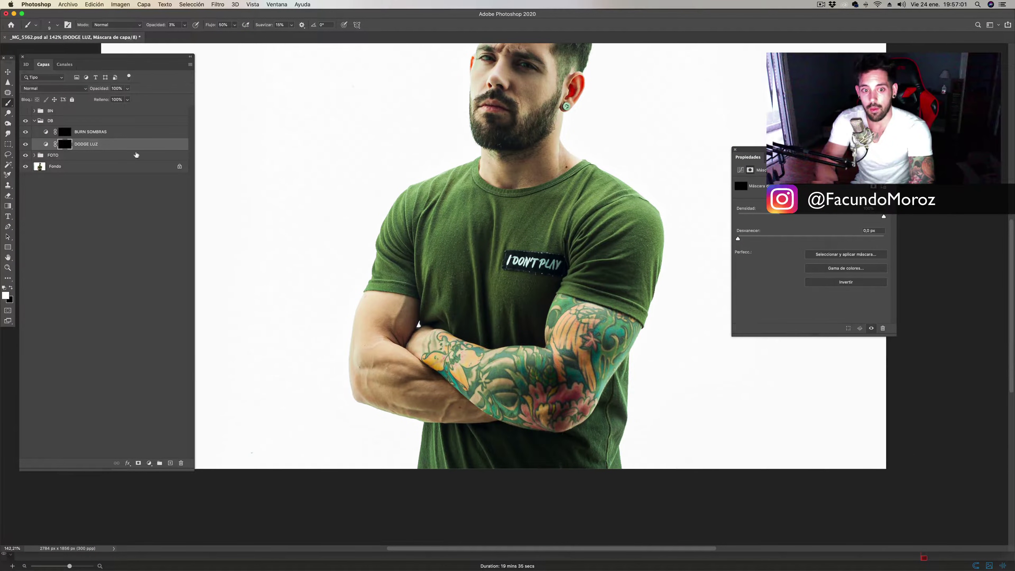
# Step: Collapse the DB group and toggle its visibility repeatedly to compare shading, leaving it visible
pyautogui.click(34, 121)
pyautogui.click(26, 121)
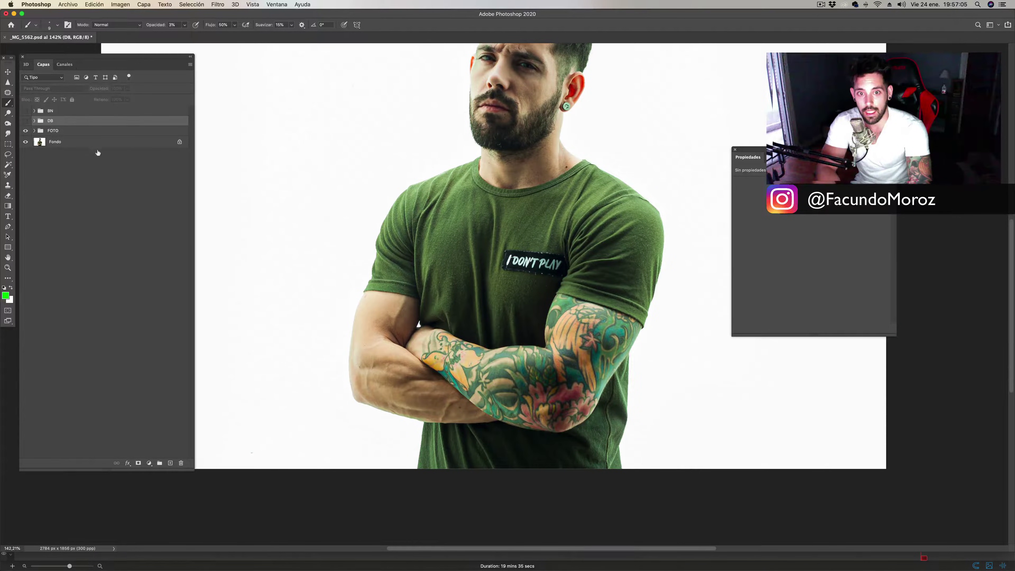
pyautogui.scroll(3, 354, 240)
pyautogui.hscroll(2, 331, 260)
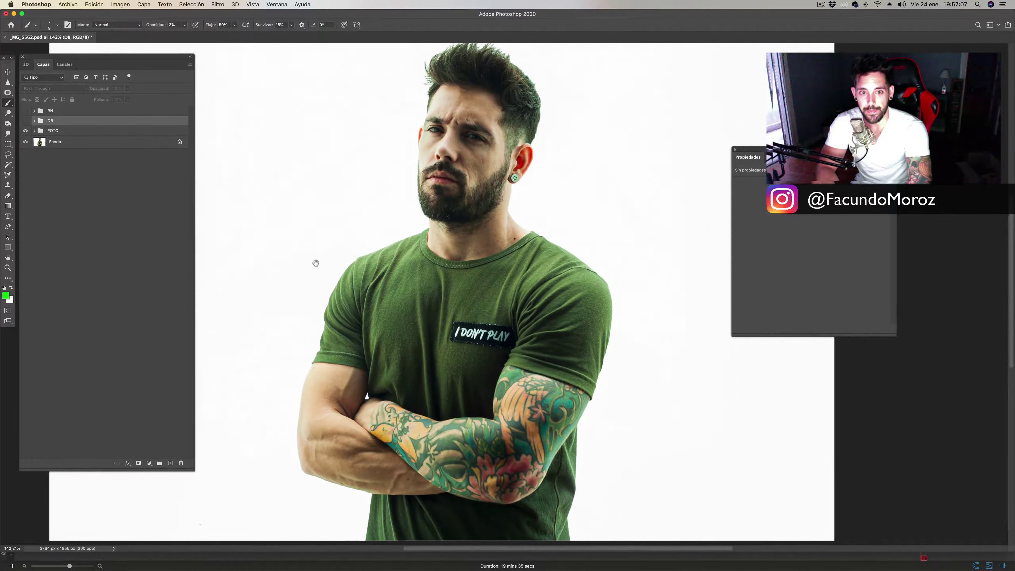
pyautogui.click(26, 121)
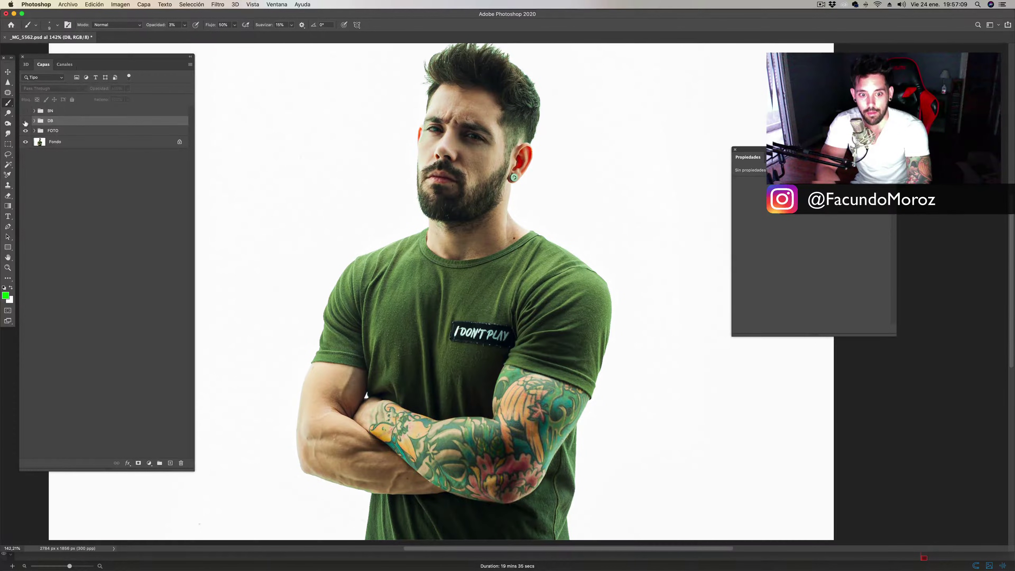
pyautogui.click(26, 121)
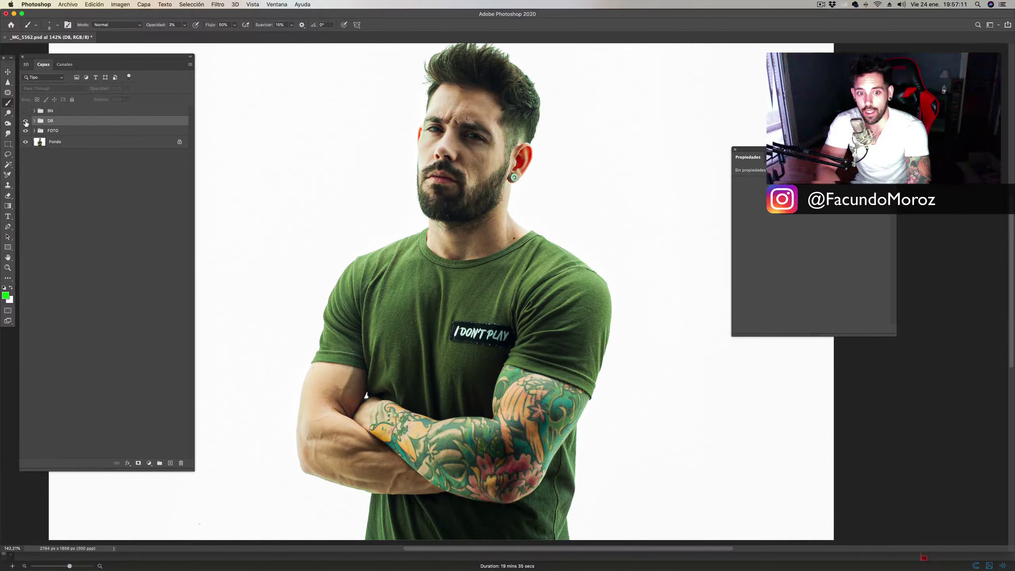
pyautogui.click(25, 121)
pyautogui.click(25, 122)
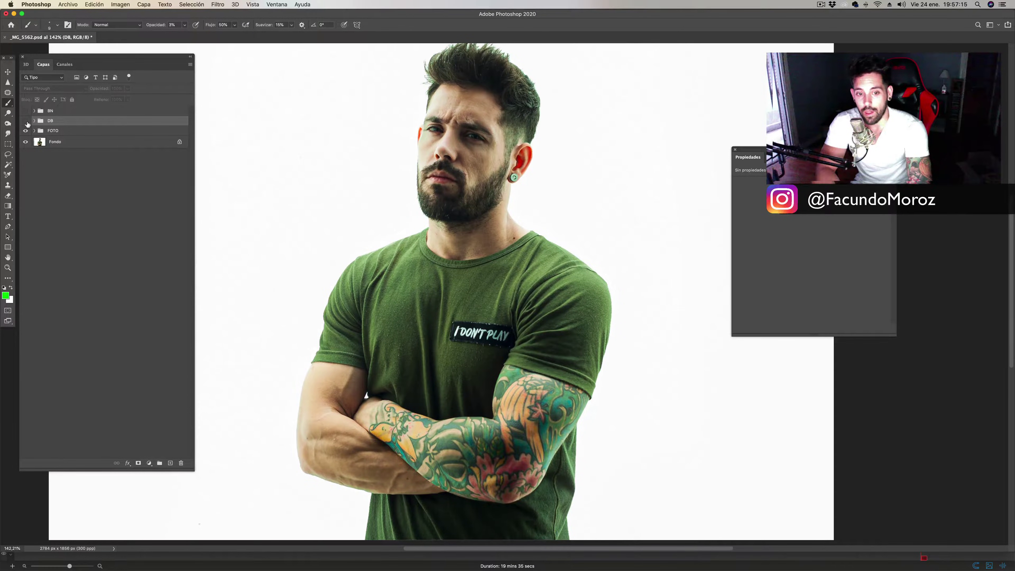
pyautogui.click(26, 122)
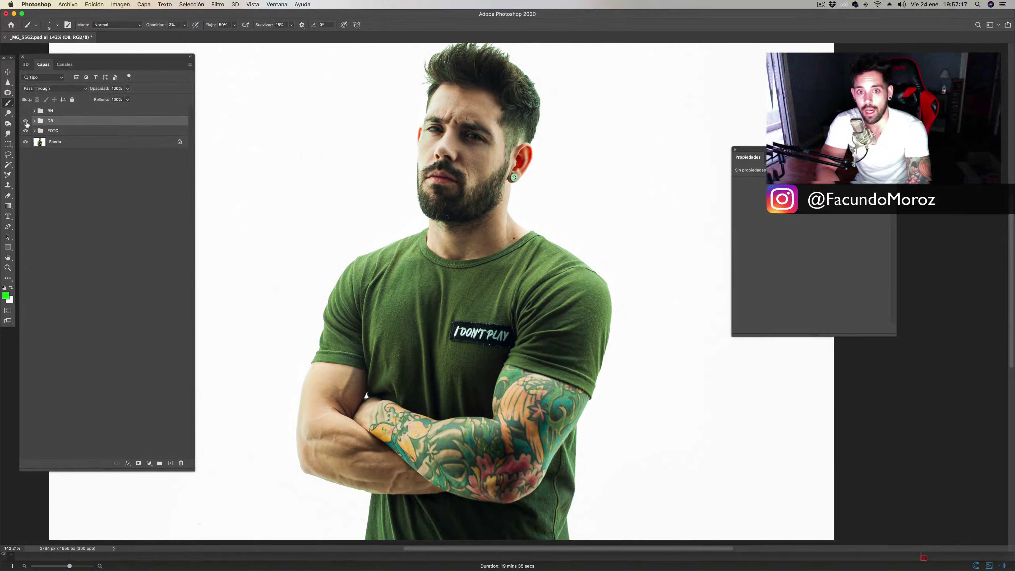
pyautogui.click(26, 120)
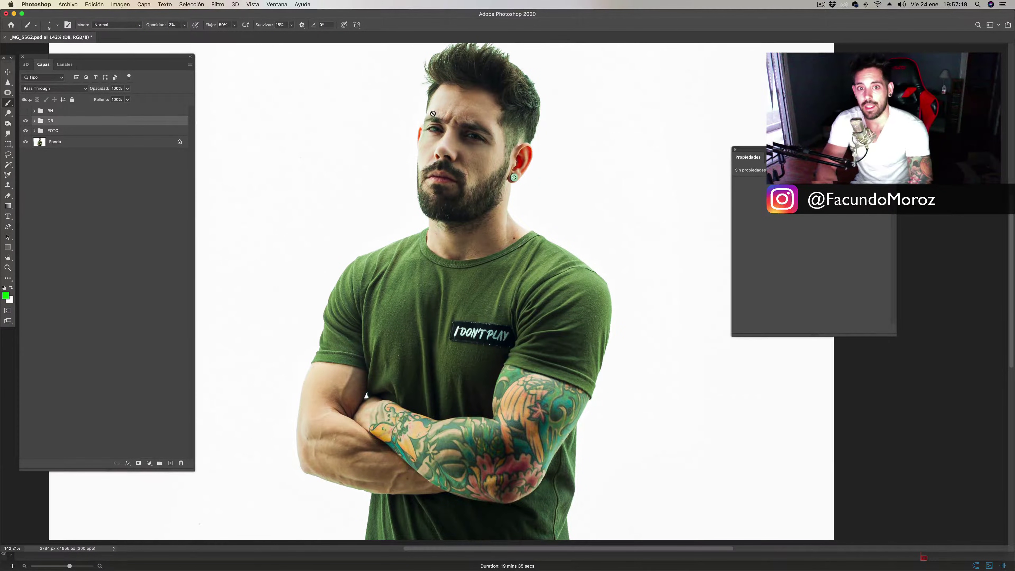
pyautogui.scroll(-3, 472, 218)
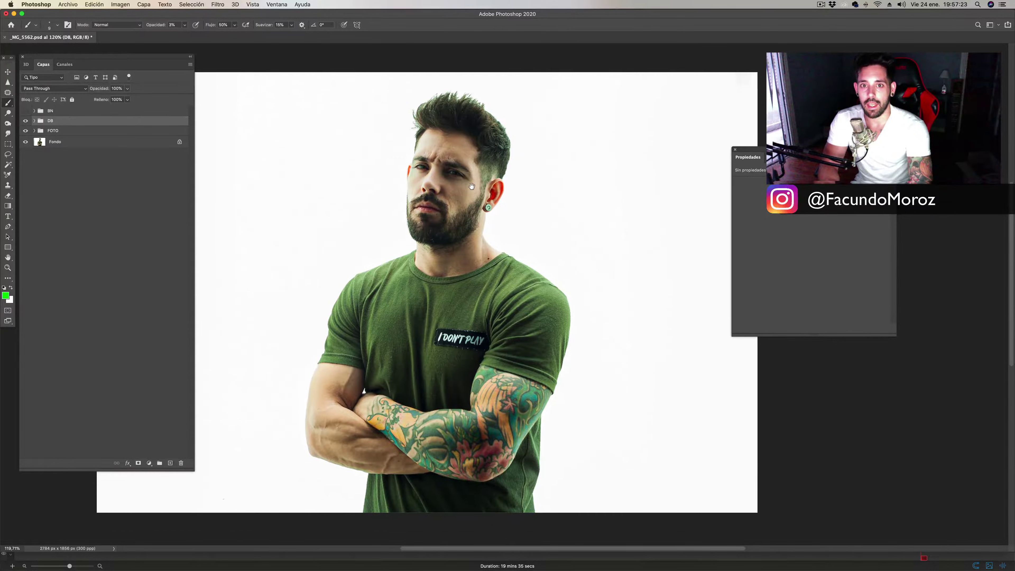
pyautogui.hscroll(2, 468, 181)
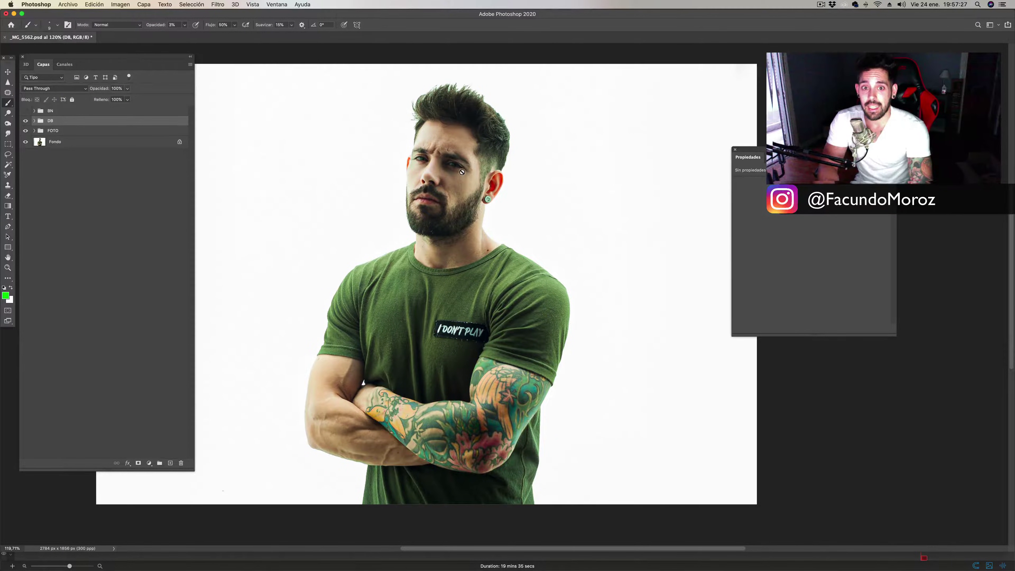
# Step: Zoom on the face, turn on the BN group, expand DB, and target the BURN SOMBRAS mask
pyautogui.moveTo(454, 167)
pyautogui.mouseDown()
pyautogui.moveTo(470, 167)
pyautogui.moveTo(457, 256)
pyautogui.moveTo(452, 177)
pyautogui.mouseUp()
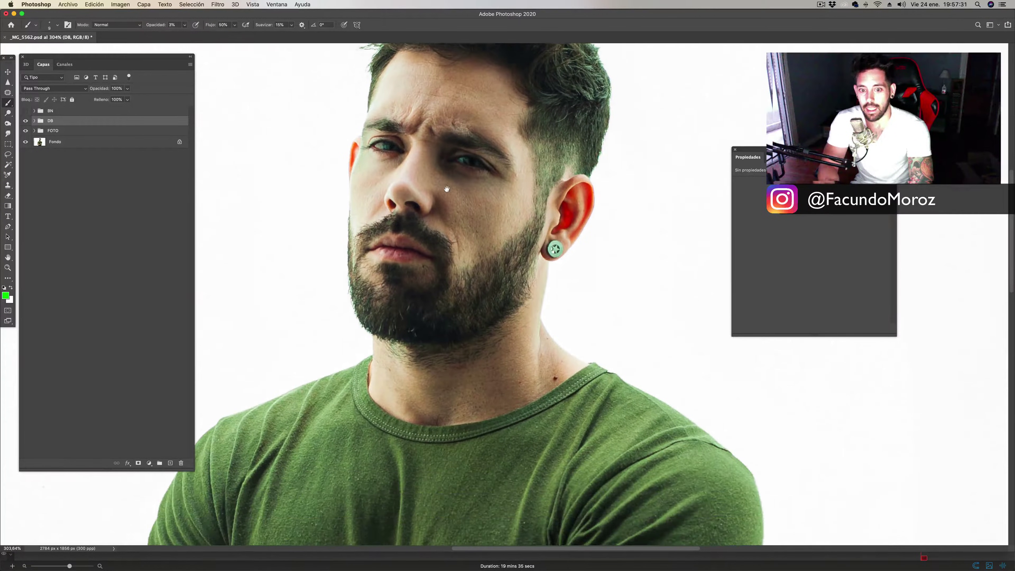
pyautogui.click(25, 111)
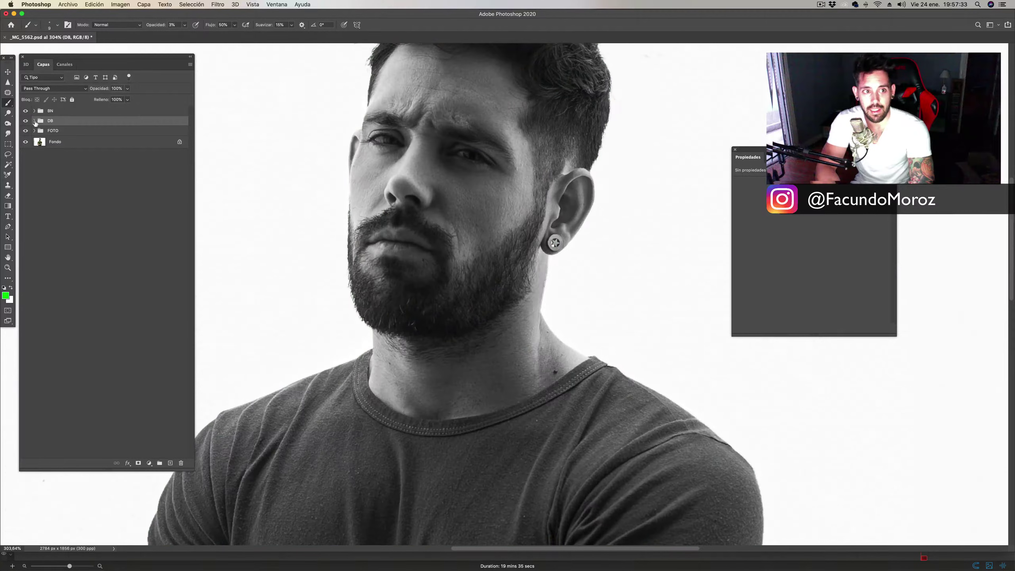
pyautogui.click(34, 120)
pyautogui.click(66, 145)
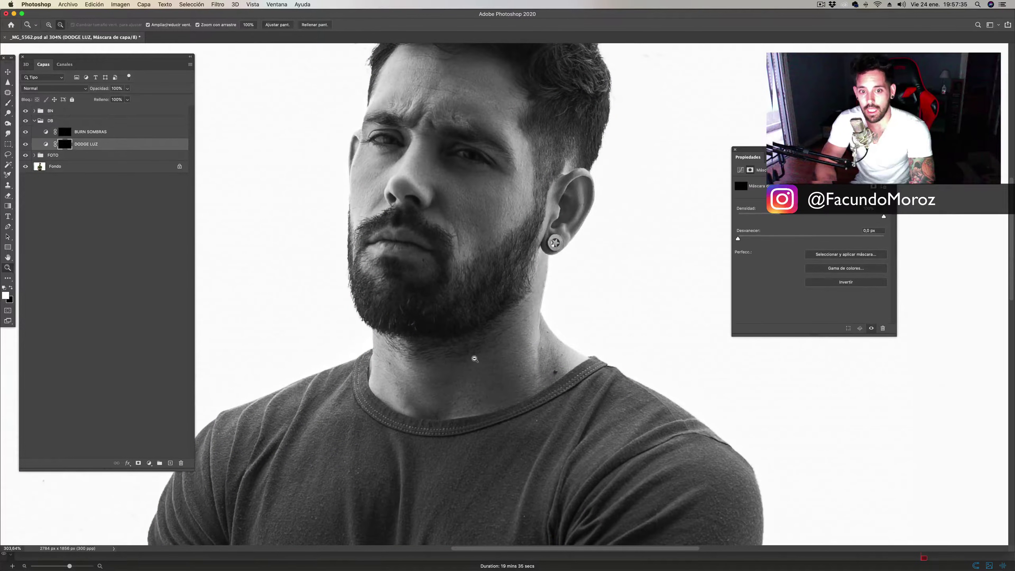
pyautogui.scroll(2, 475, 360)
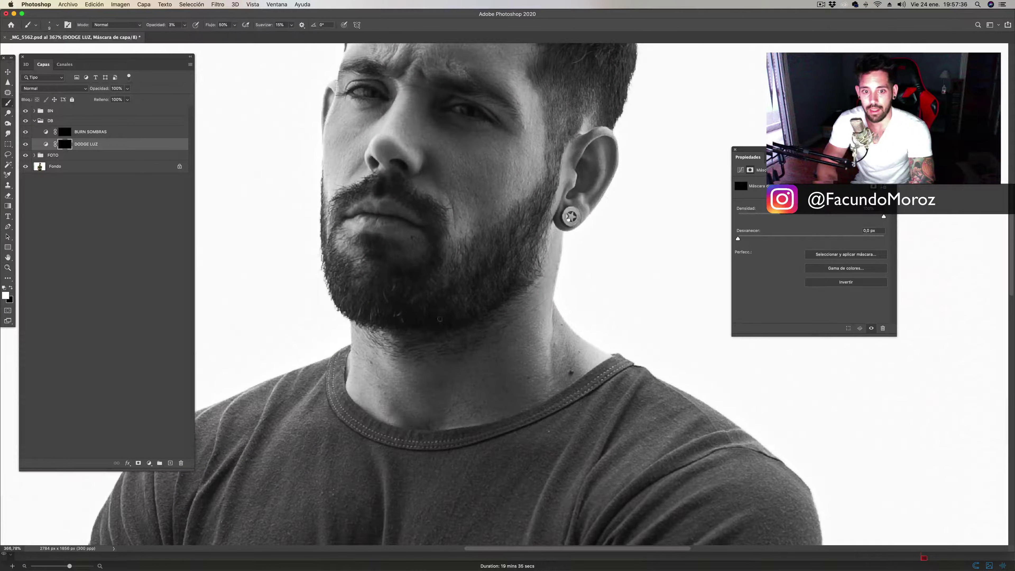
pyautogui.click(65, 132)
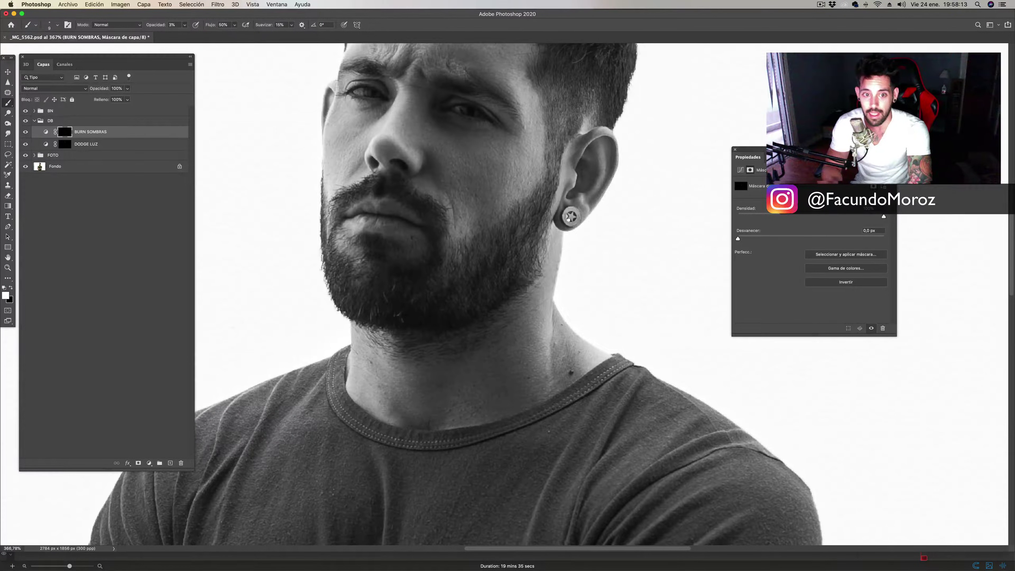
# Step: Pan over the upper face, forehead and hair to inspect the shadows
pyautogui.moveTo(512, 290); pyautogui.dragTo(499, 353)
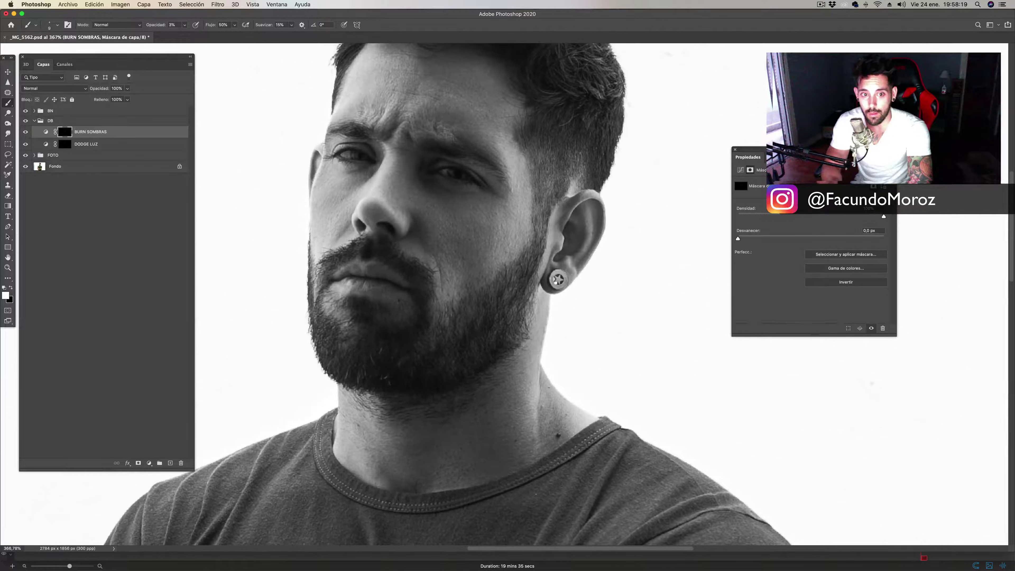
pyautogui.moveTo(420, 310); pyautogui.dragTo(432, 397)
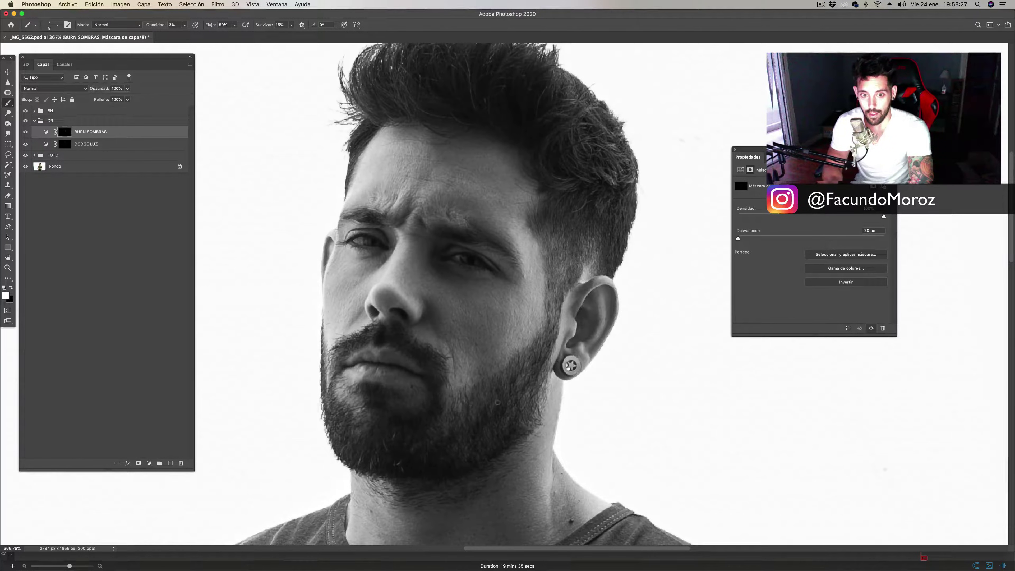
pyautogui.scroll(-1, 465, 484)
pyautogui.scroll(-4, 471, 362)
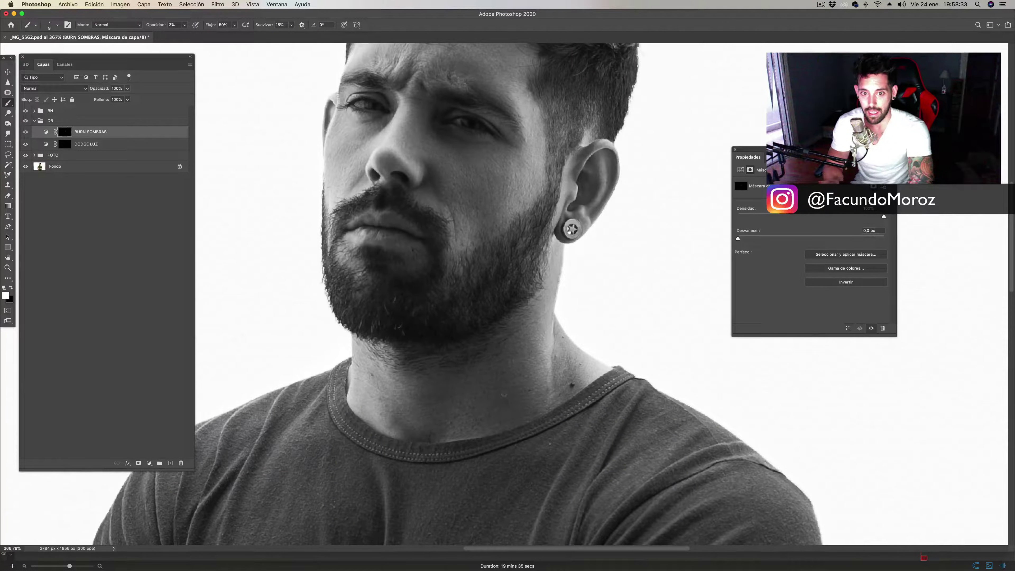
pyautogui.scroll(-2, 517, 328)
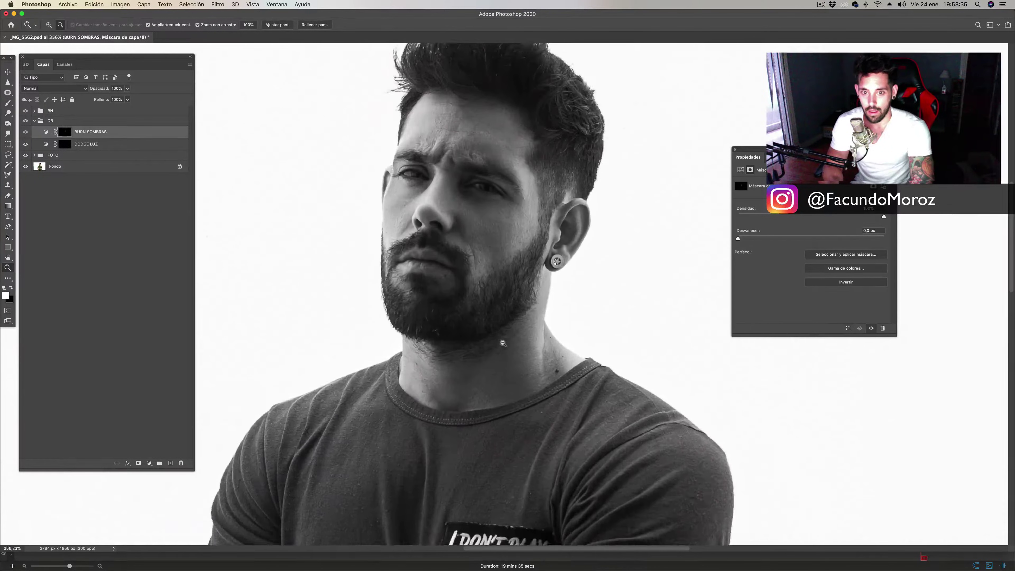
pyautogui.scroll(-2, 517, 328)
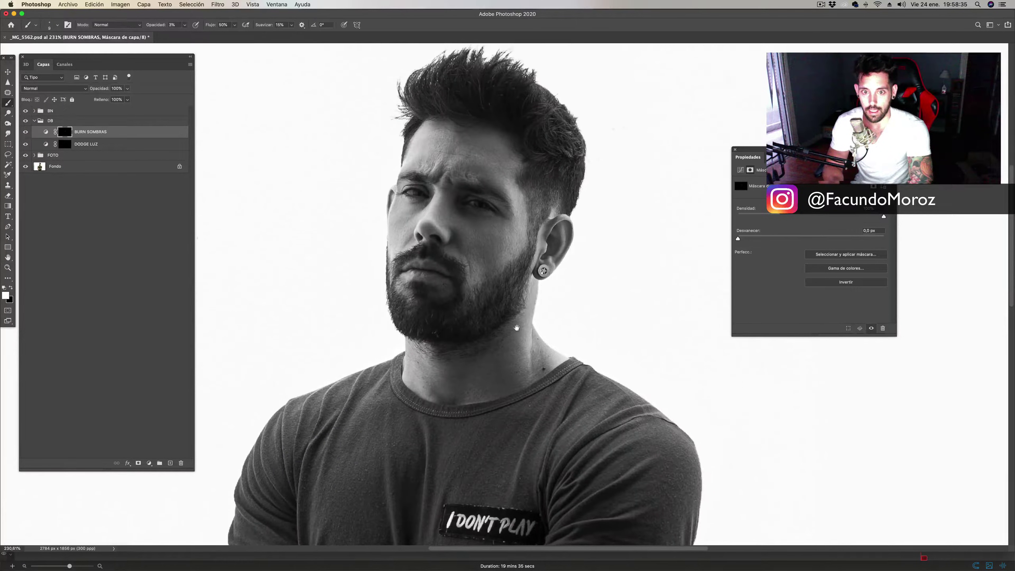
# Step: Hide the BN group for full colour and toggle the DB group off and on to compare
pyautogui.click(26, 110)
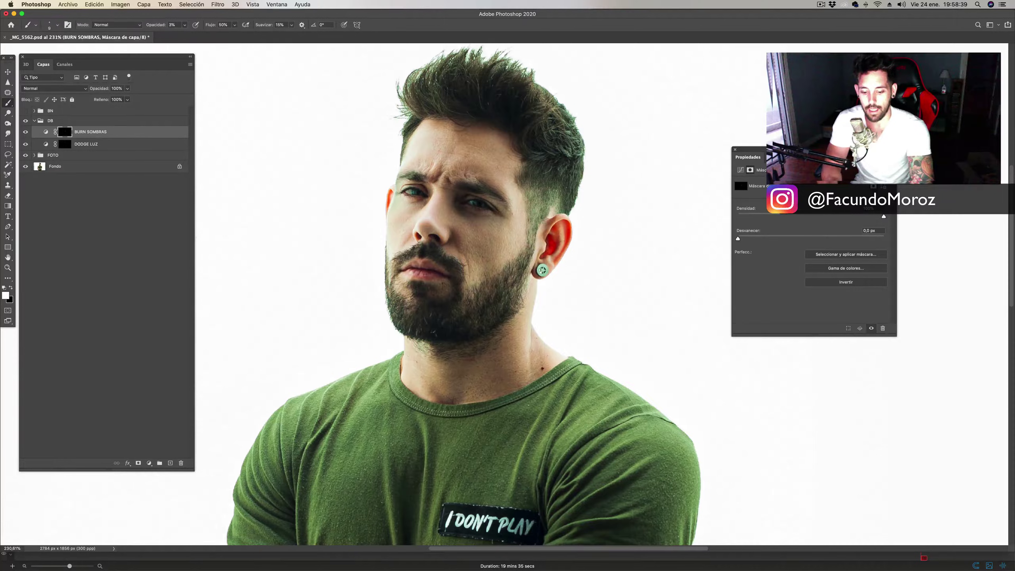
pyautogui.scroll(-1, 538, 256)
pyautogui.scroll(-1, 538, 256)
pyautogui.press('b')
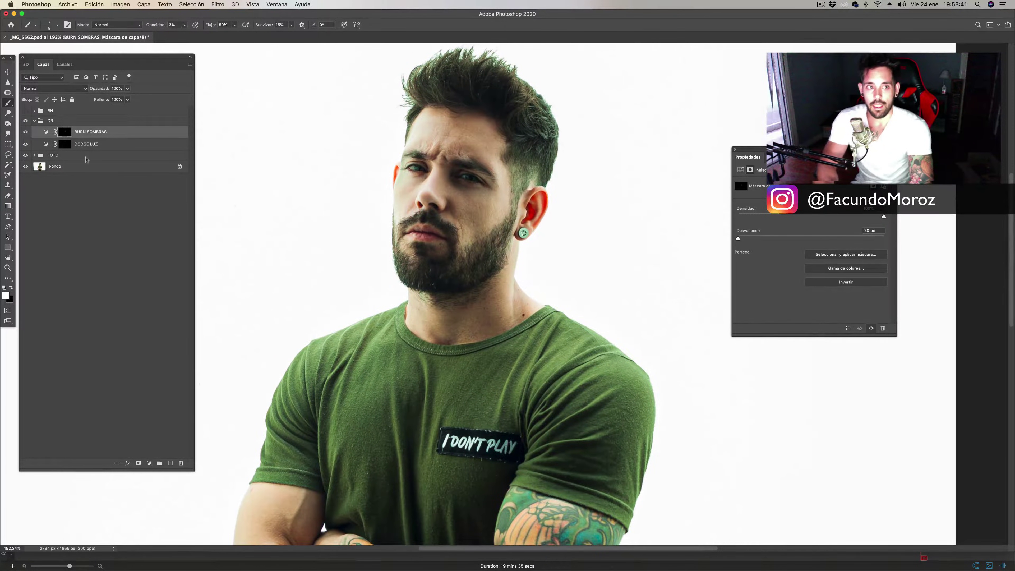
pyautogui.click(25, 121)
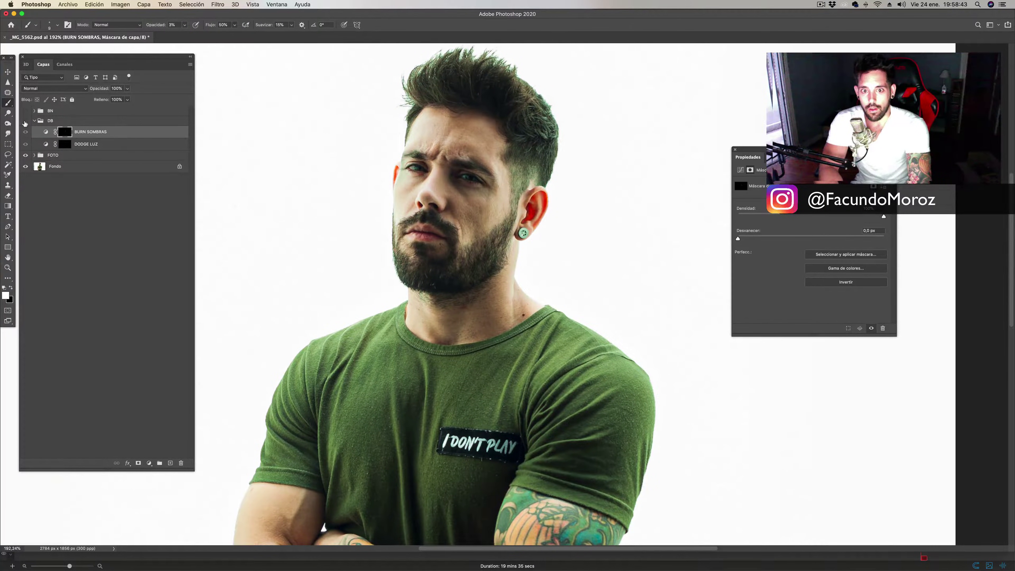
pyautogui.click(26, 121)
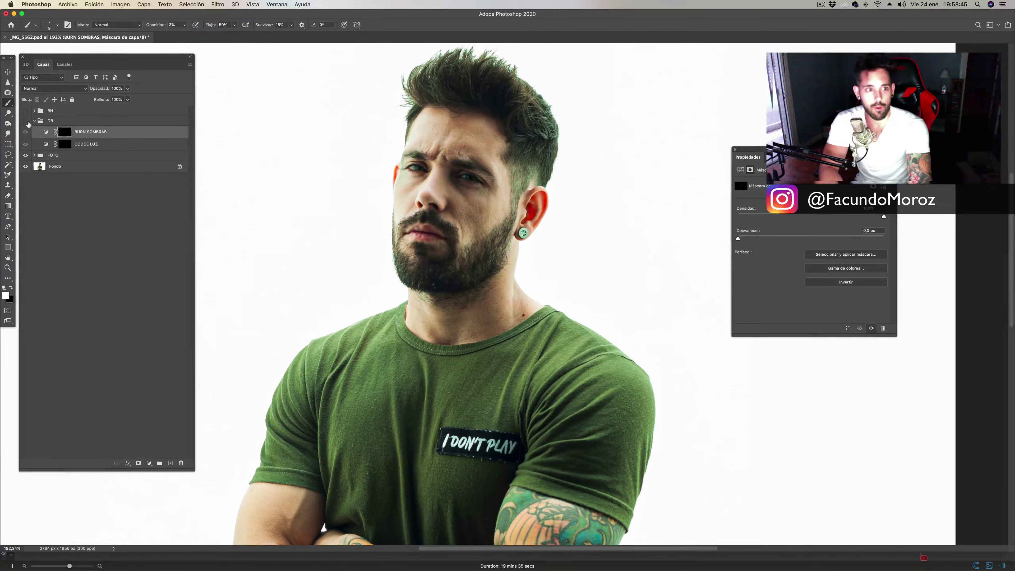
pyautogui.click(27, 122)
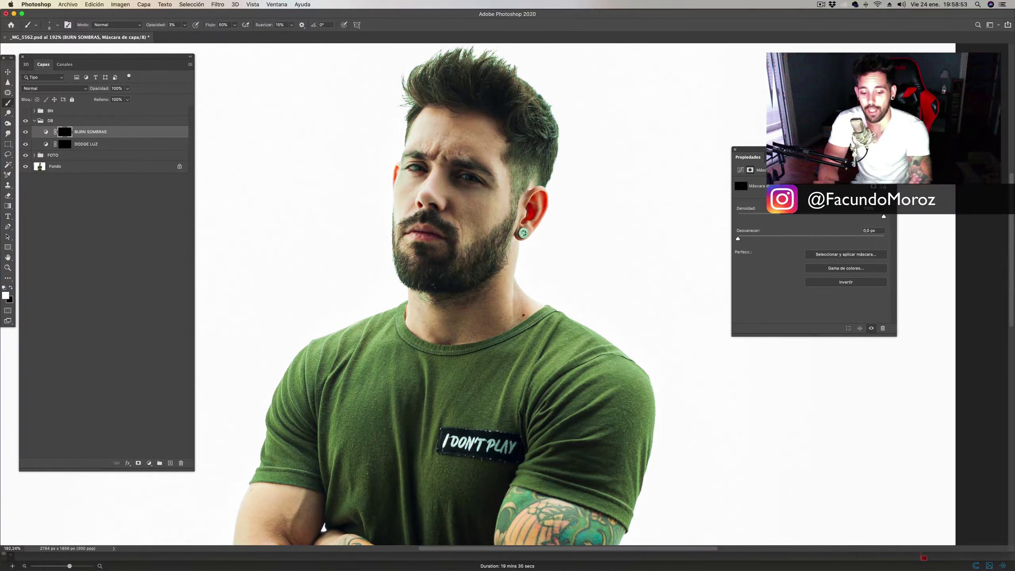
# Step: Switch to a fuller screen mode and reposition the colour portrait in view
pyautogui.scroll(-3, 500, 200)
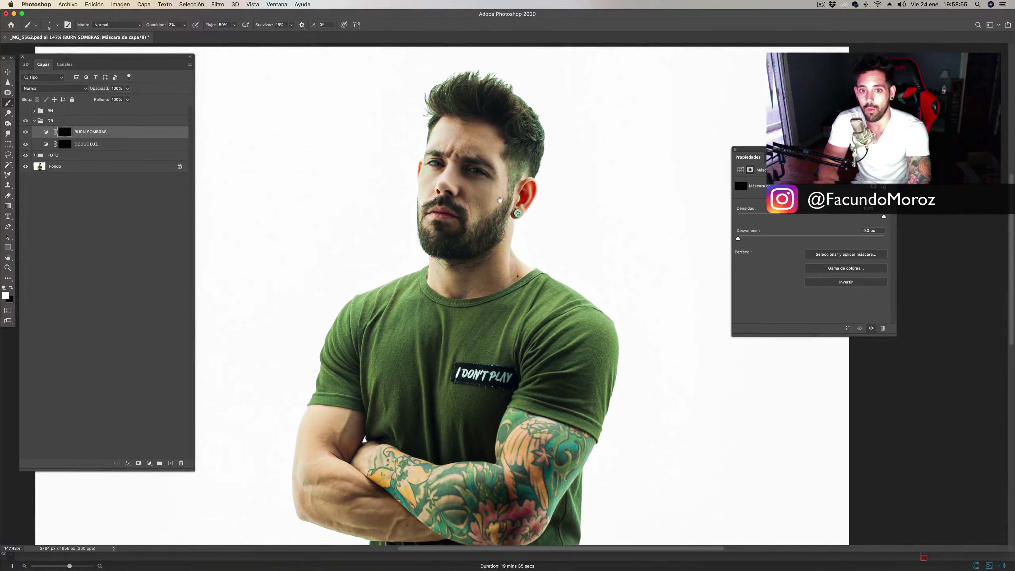
pyautogui.scroll(-2, 500, 200)
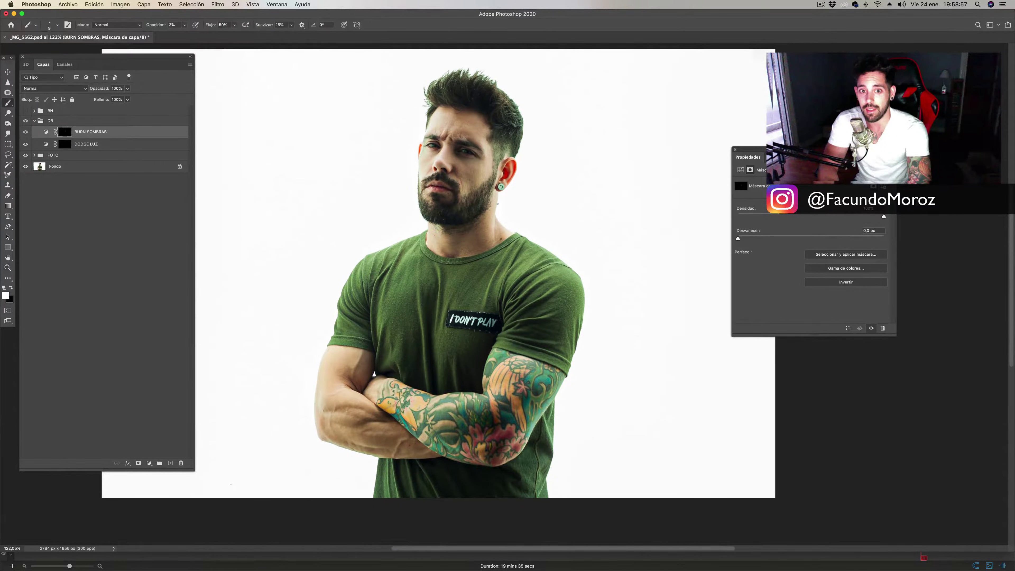
pyautogui.scroll(2, 499, 195)
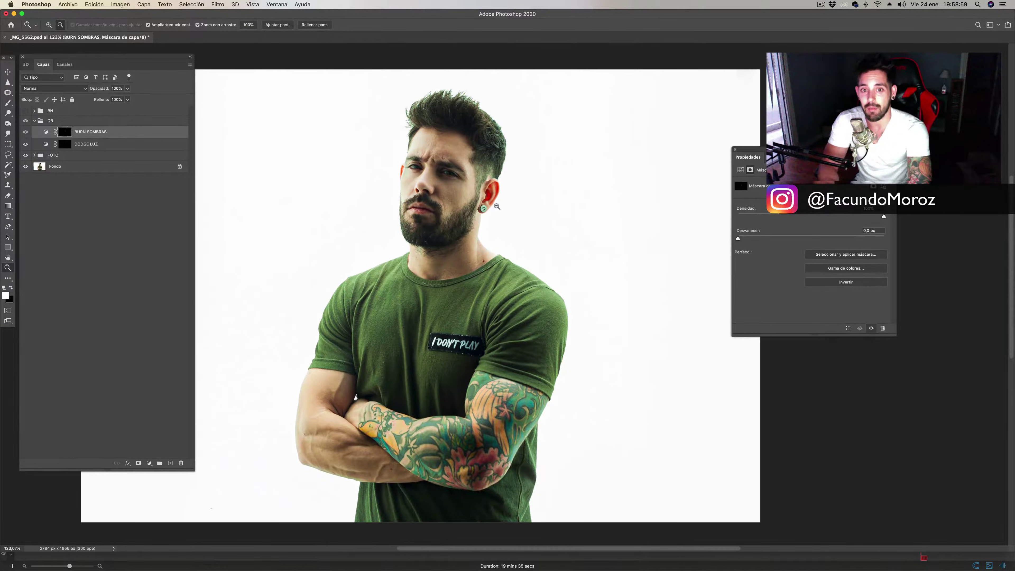
pyautogui.scroll(1, 496, 206)
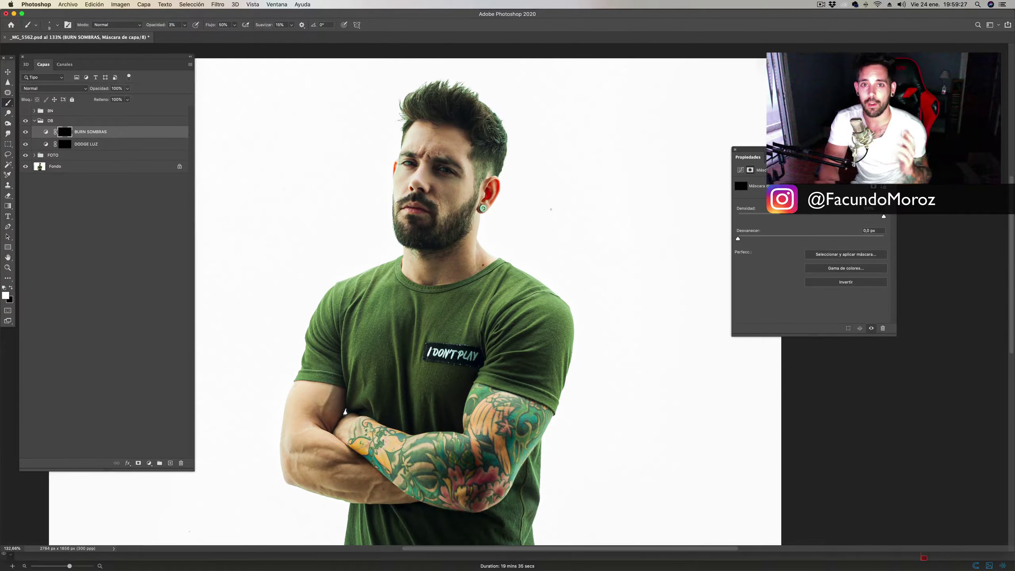
pyautogui.press('f')
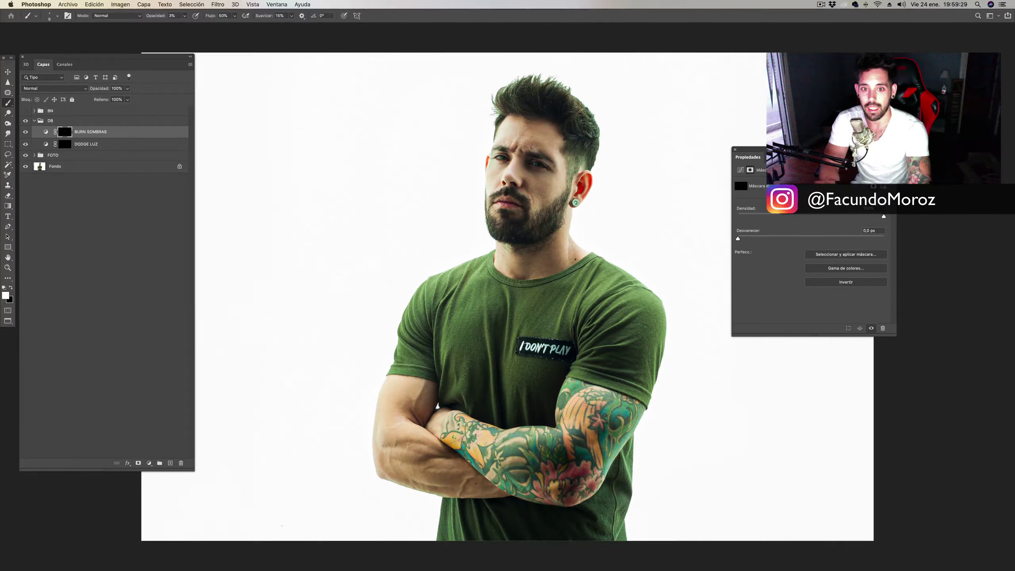
pyautogui.press('z')
pyautogui.moveTo(511, 219); pyautogui.dragTo(473, 218)
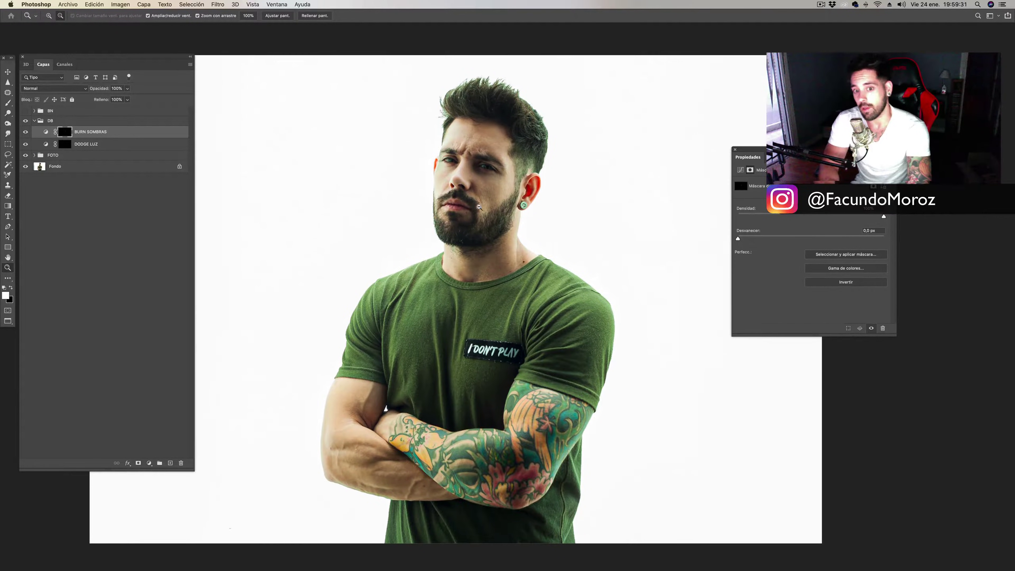
pyautogui.scroll(3, 472, 218)
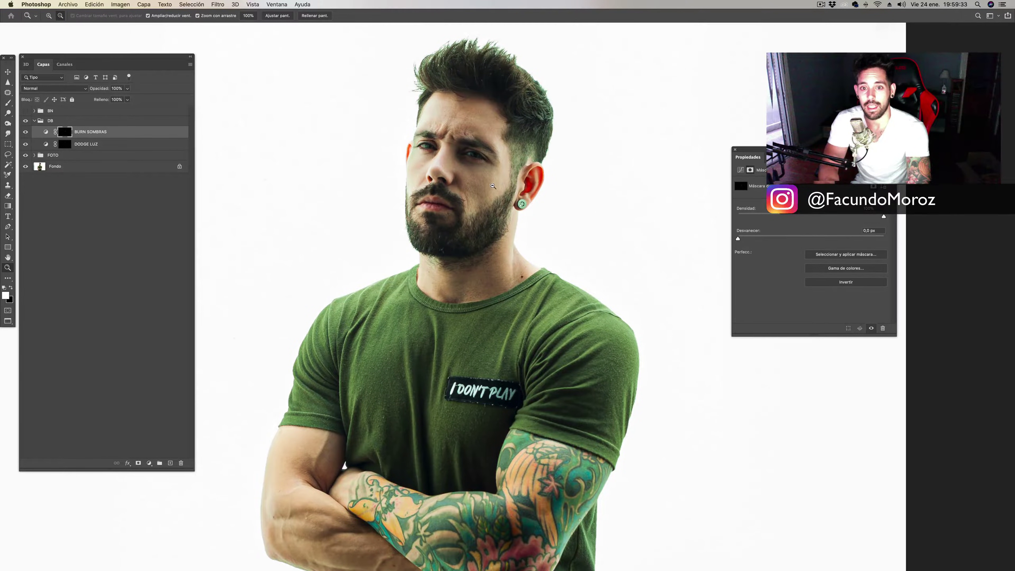
pyautogui.hscroll(2, 493, 192)
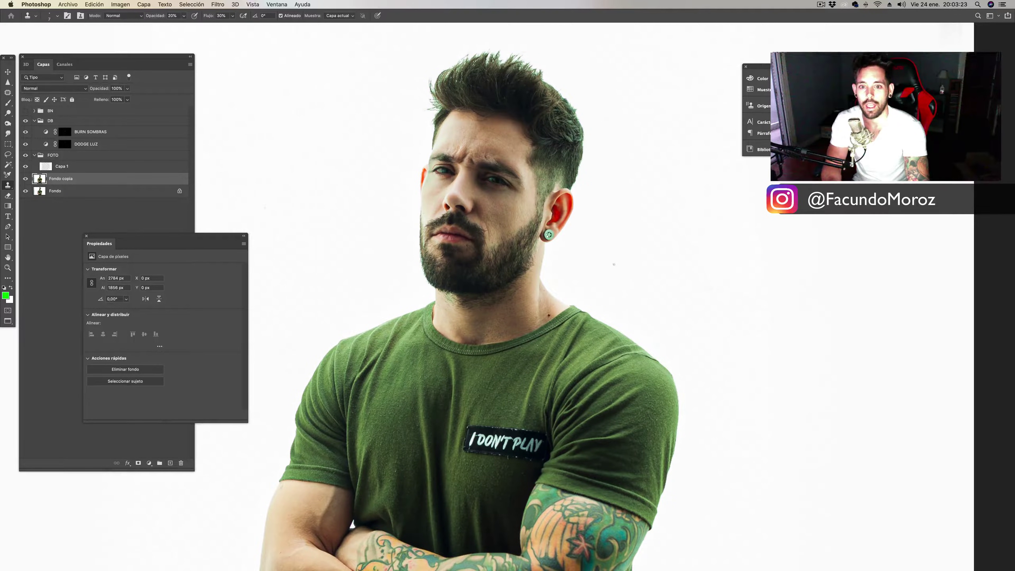
# Step: Zoom in and pan onto the man's ear, cheek and beard
pyautogui.keyDown('super'); pyautogui.click(537, 194); pyautogui.keyUp('super')
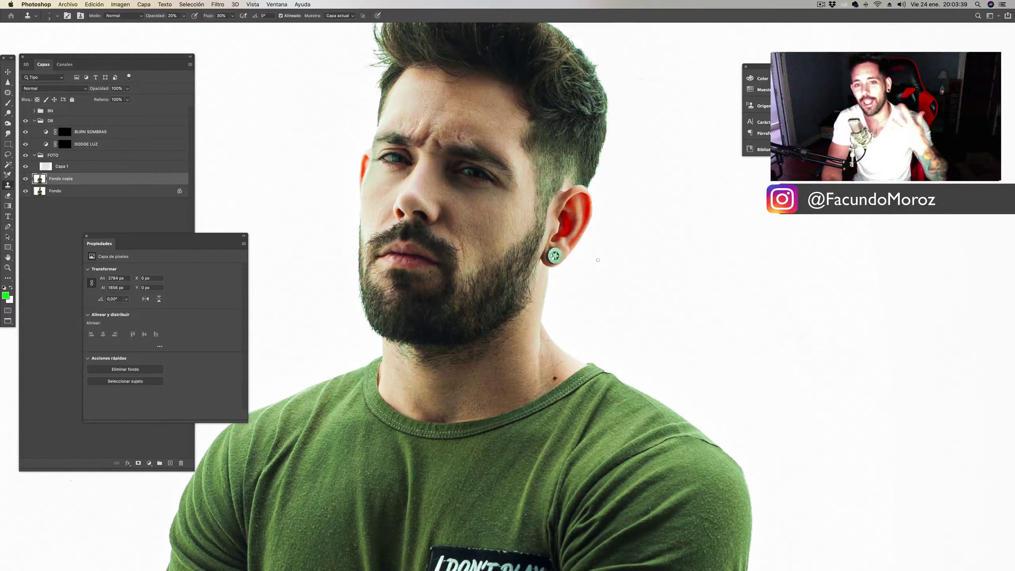
pyautogui.press('z')
pyautogui.click(584, 233)
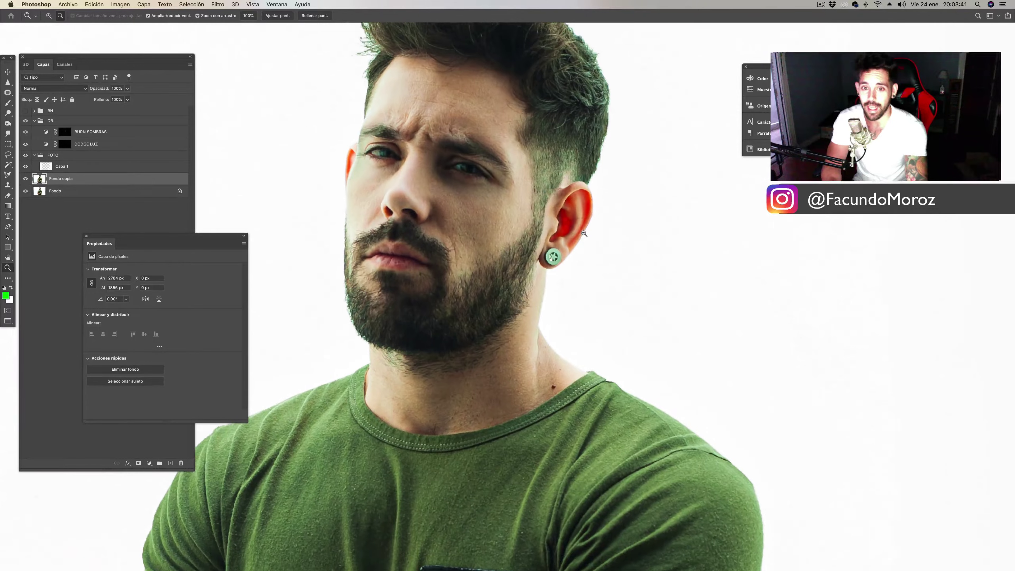
pyautogui.press('s')
pyautogui.moveTo(567, 260); pyautogui.dragTo(514, 267)
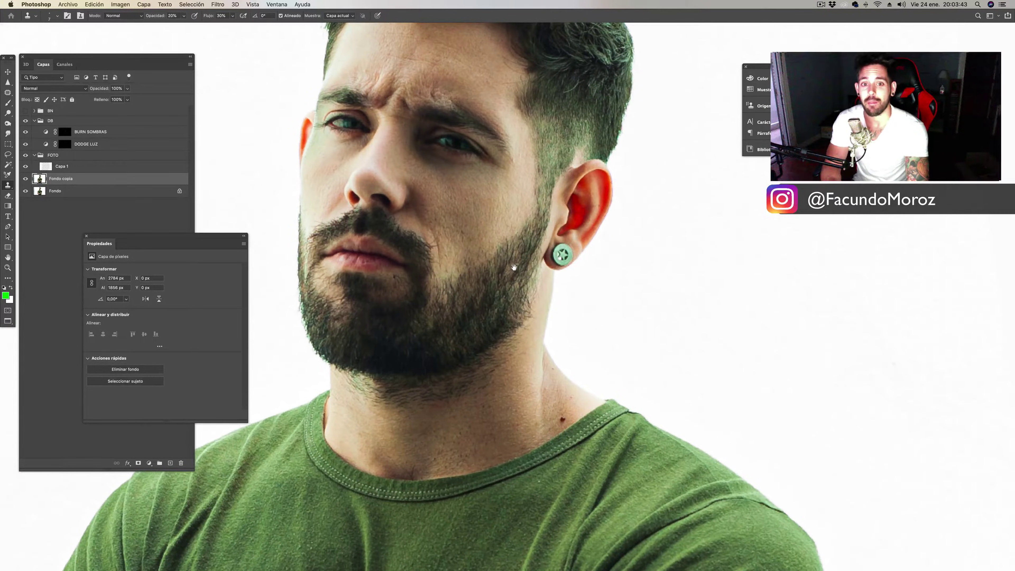
pyautogui.hscroll(-2, 514, 267)
pyautogui.hscroll(-5, 501, 276)
pyautogui.press('z')
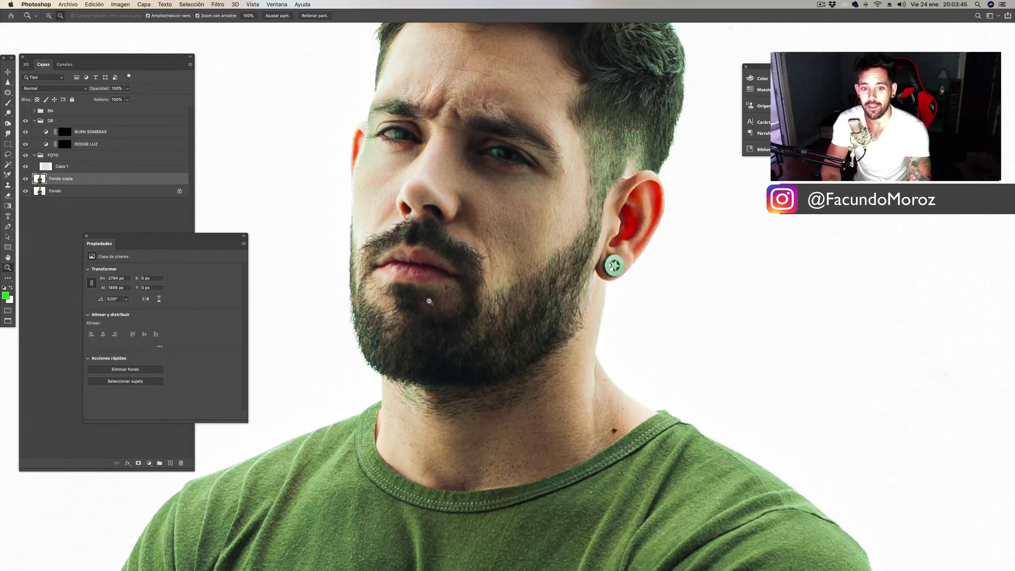
pyautogui.scroll(-3, 549, 320)
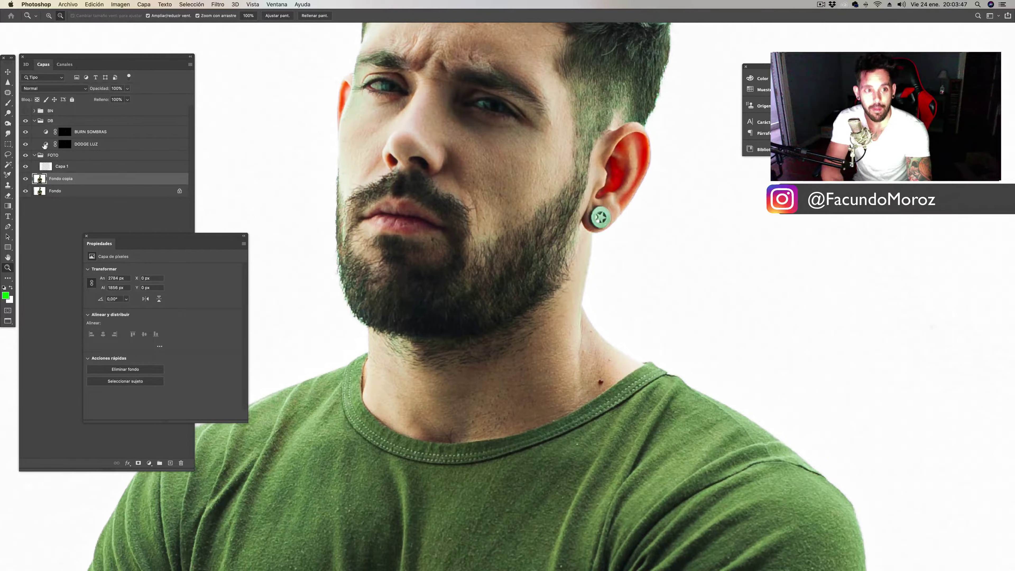
# Step: Target the DODGE LUZ mask with a 7-pixel brush and pan up to the forehead and hair
pyautogui.click(64, 144)
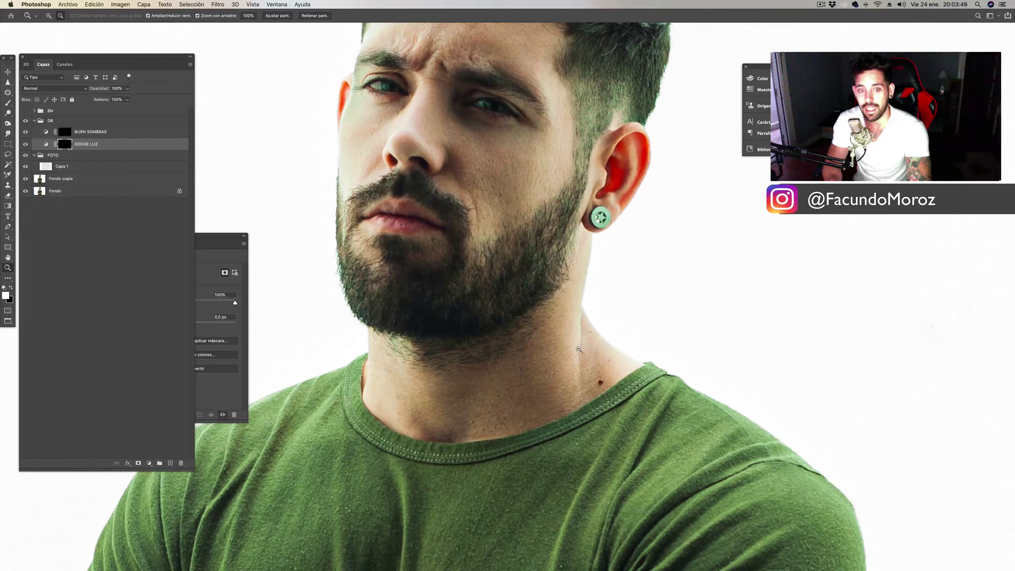
pyautogui.press('b')
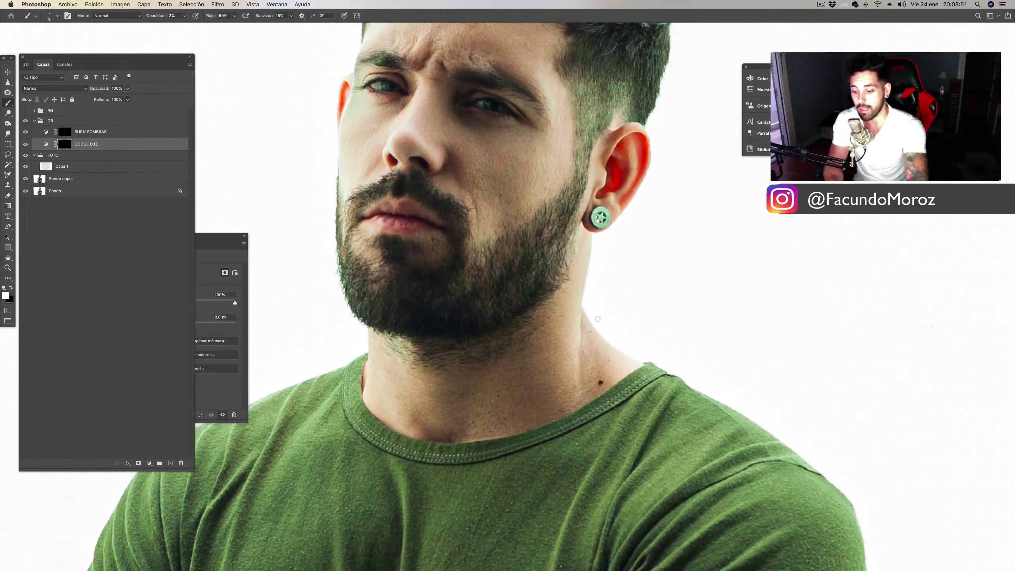
pyautogui.press('[')
pyautogui.press('[')
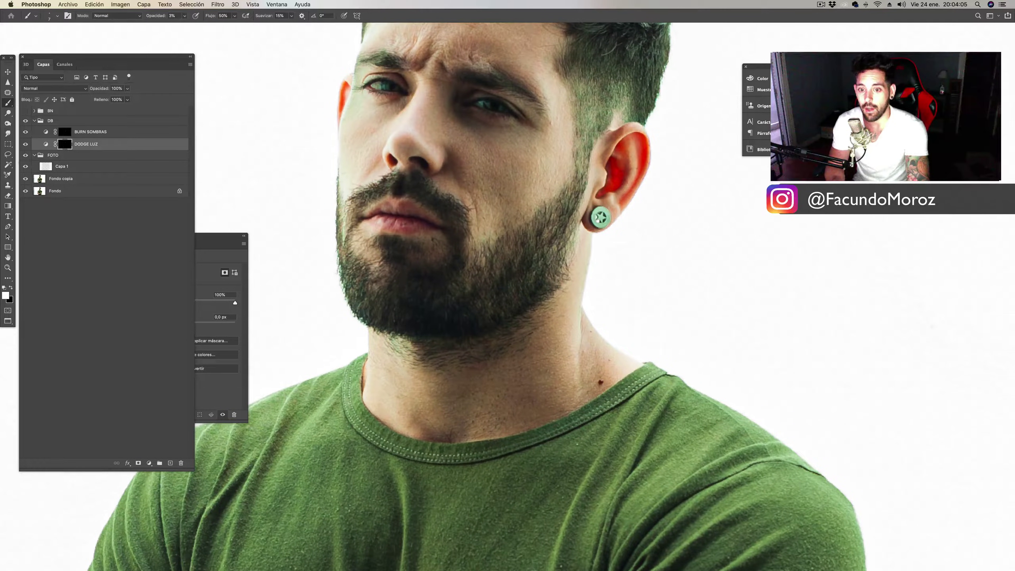
pyautogui.moveTo(583, 262); pyautogui.dragTo(586, 343)
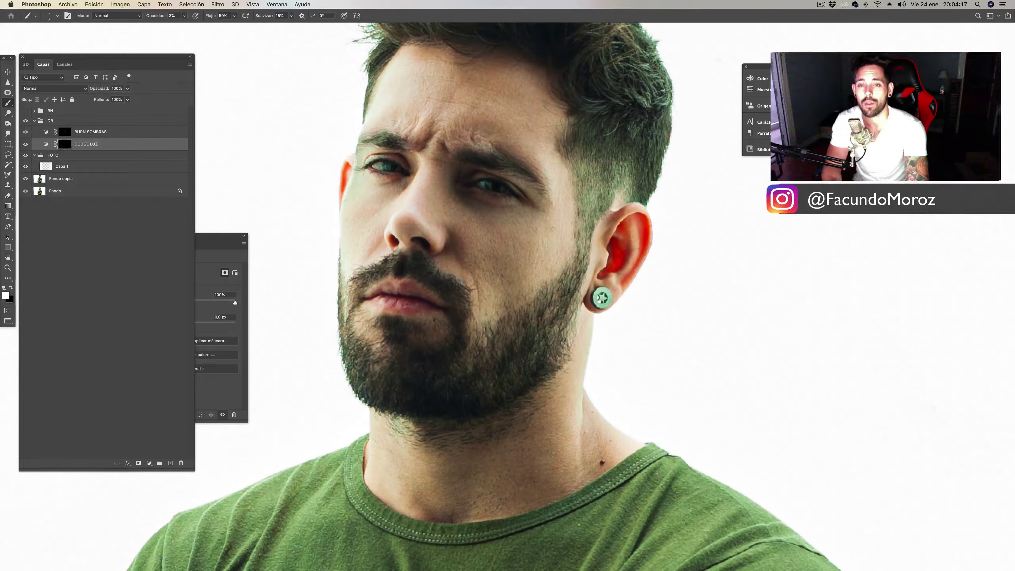
pyautogui.moveTo(556, 234); pyautogui.dragTo(558, 302)
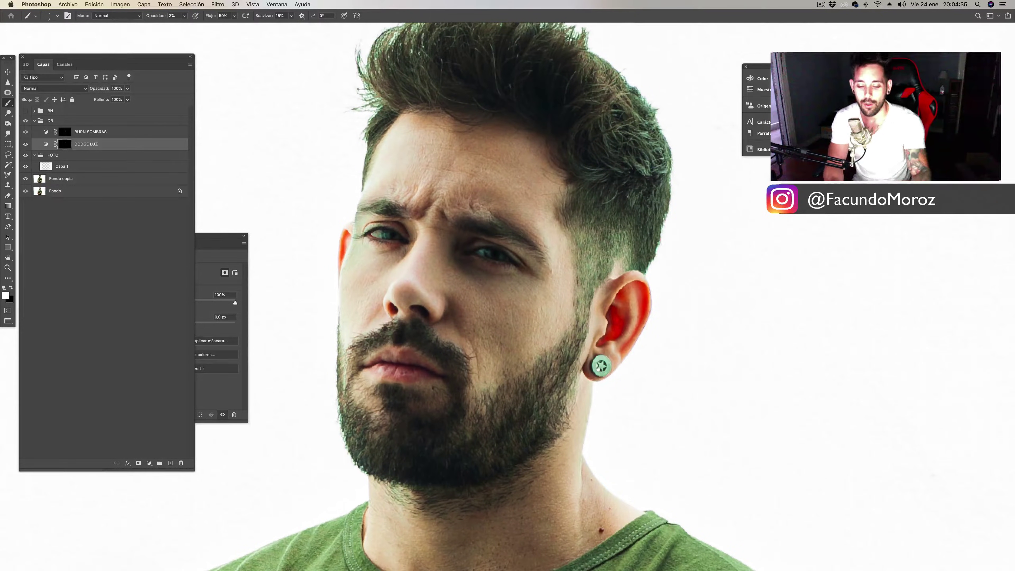
# Step: Zoom out to view the whole figure, then return to the brush
pyautogui.scroll(-3, 545, 238)
pyautogui.scroll(-3, 545, 237)
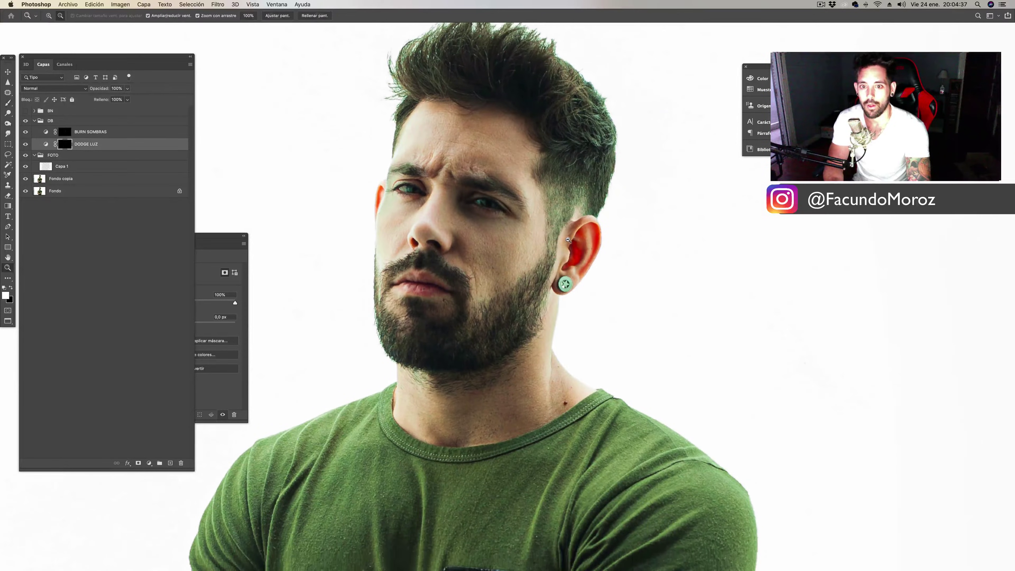
pyautogui.press('z')
pyautogui.keyDown('alt'); pyautogui.click(570, 252); pyautogui.keyUp('alt')
pyautogui.moveTo(570, 252); pyautogui.dragTo(548, 231)
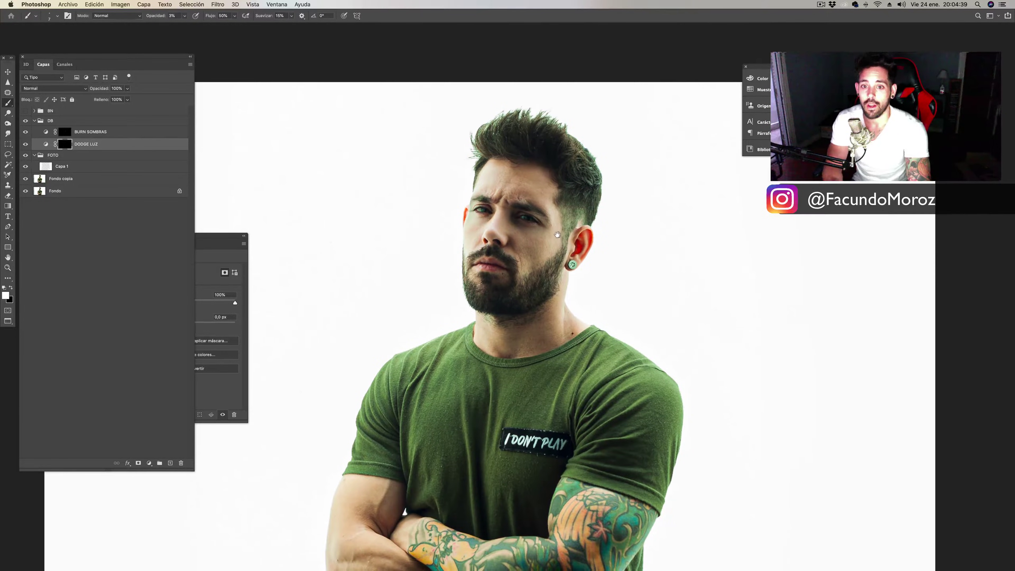
pyautogui.press('b')
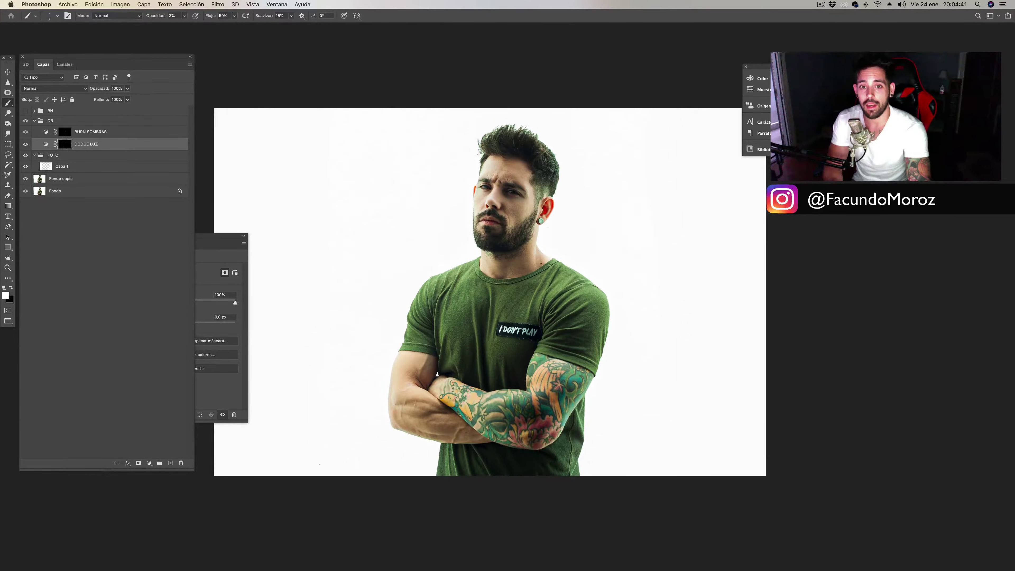
pyautogui.scroll(3, 541, 221)
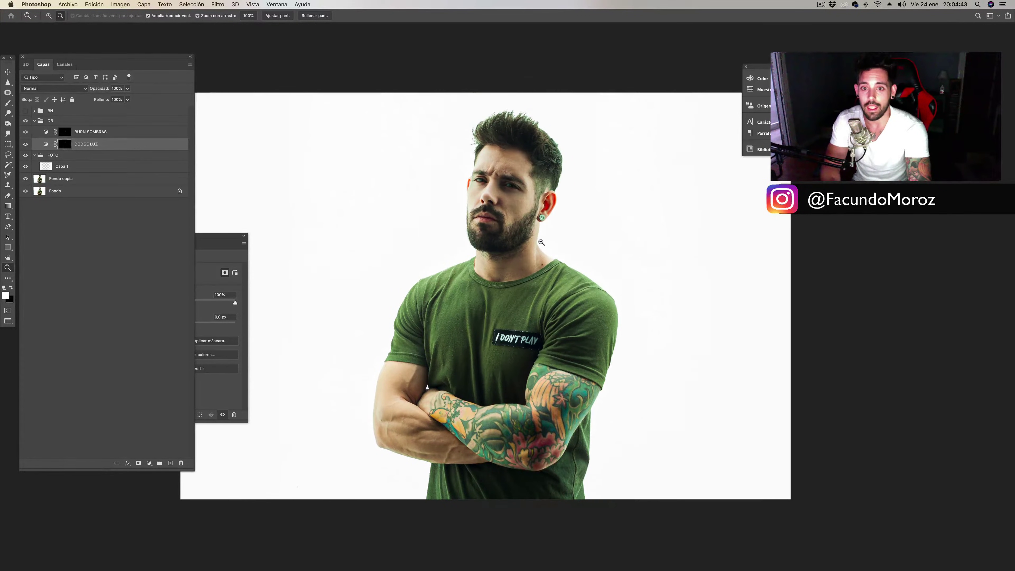